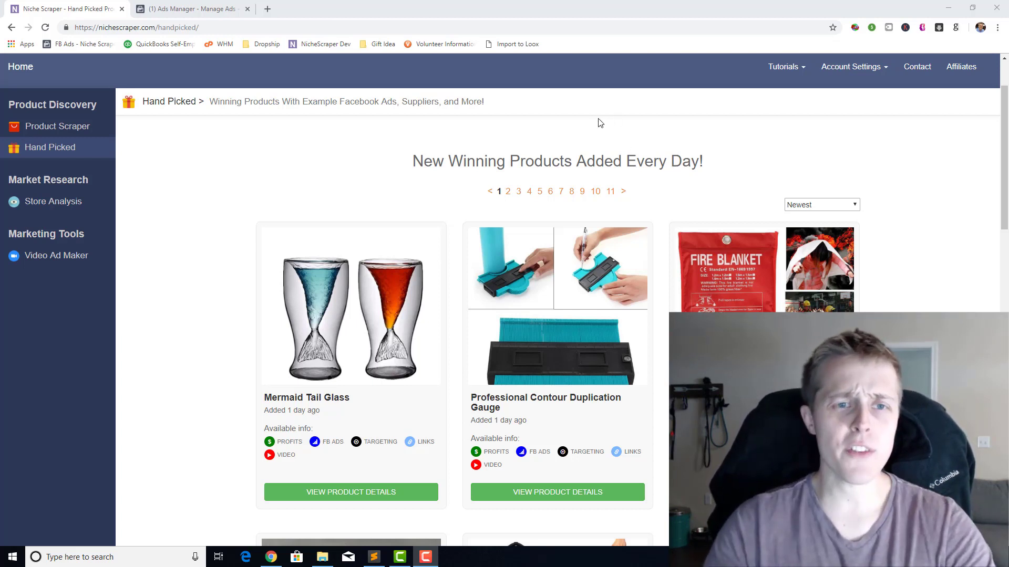
# Step: Open the product details of the Mermaid Tail Glass from the hand-picked winning products
pyautogui.scroll(2, 440, 151)
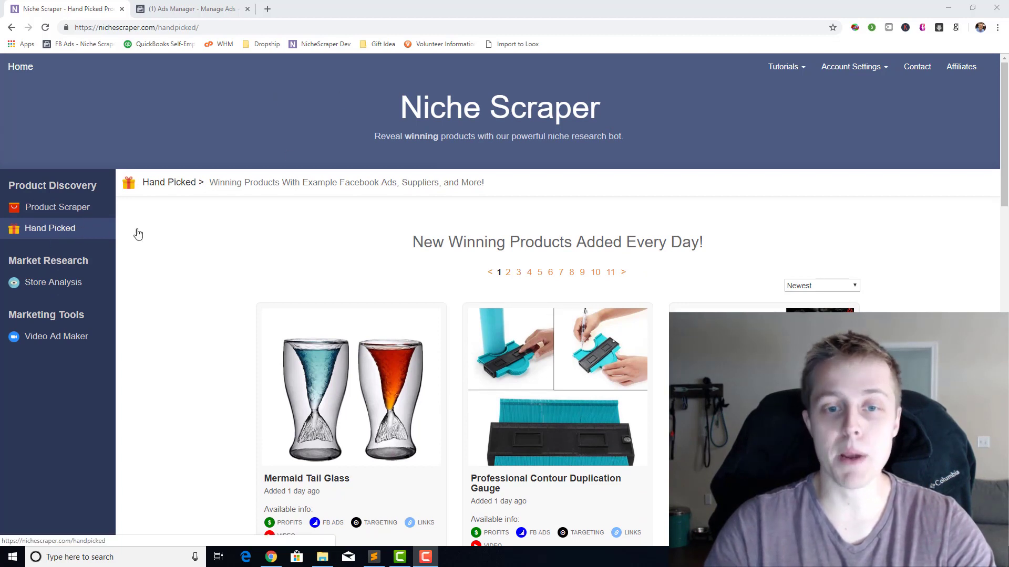
pyautogui.scroll(-2, 490, 221)
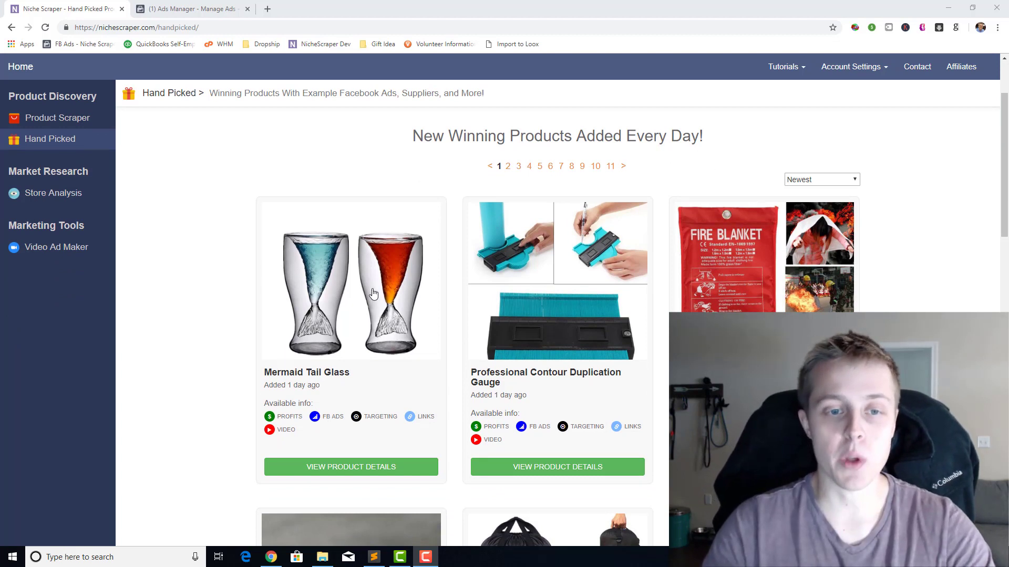
pyautogui.click(362, 355)
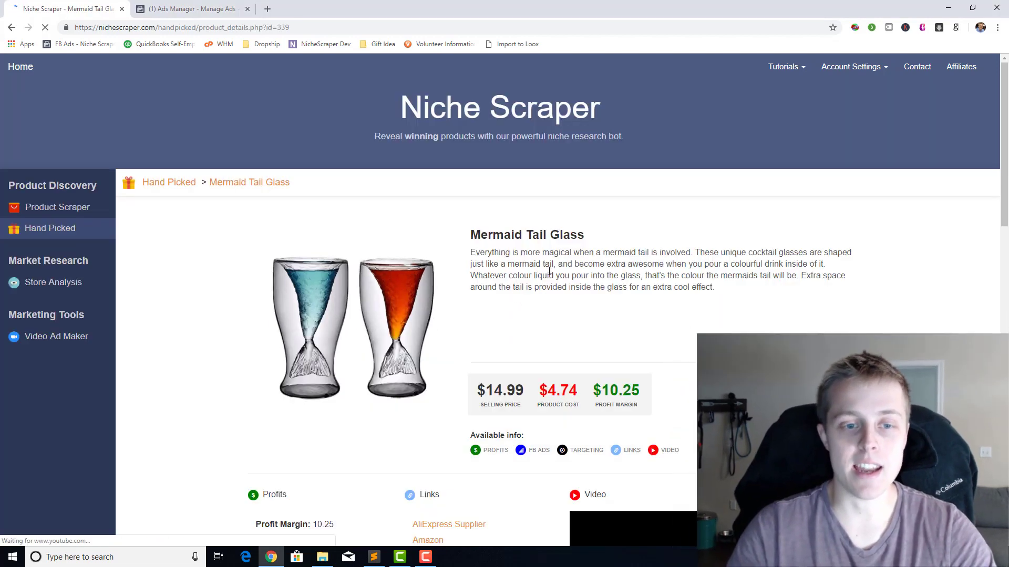
# Step: Examine the Mermaid Tail Glass's description, pricing, supplier links, orders, example ad copy and targeting interests
pyautogui.moveTo(471, 235); pyautogui.dragTo(608, 240)
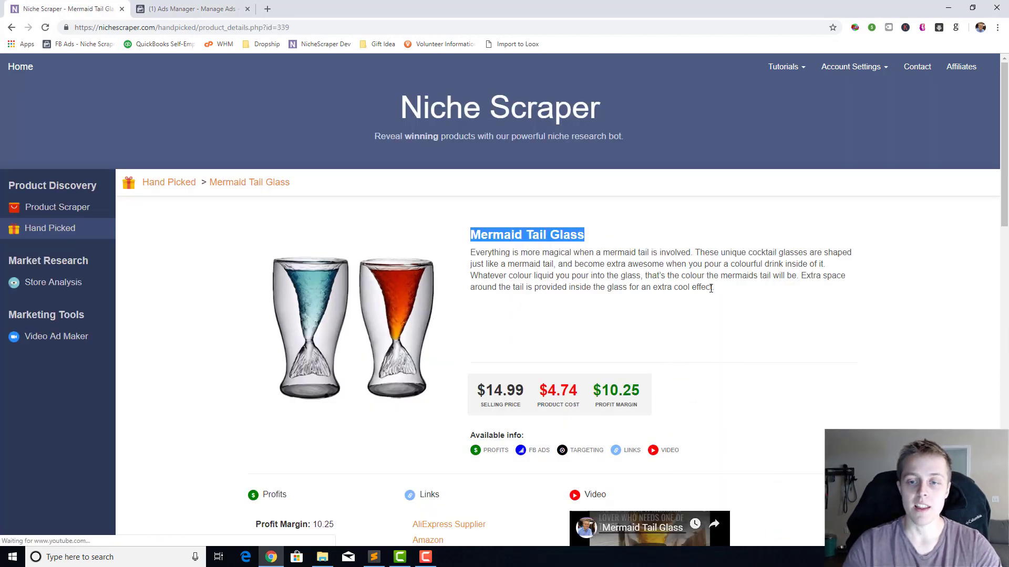
pyautogui.scroll(-3, 668, 241)
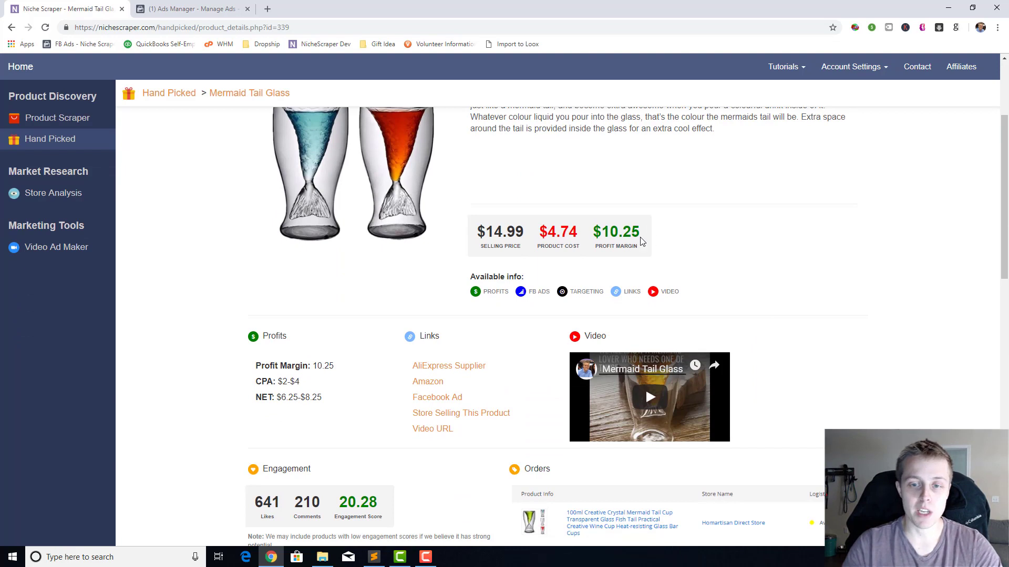
pyautogui.moveTo(645, 238); pyautogui.dragTo(477, 234)
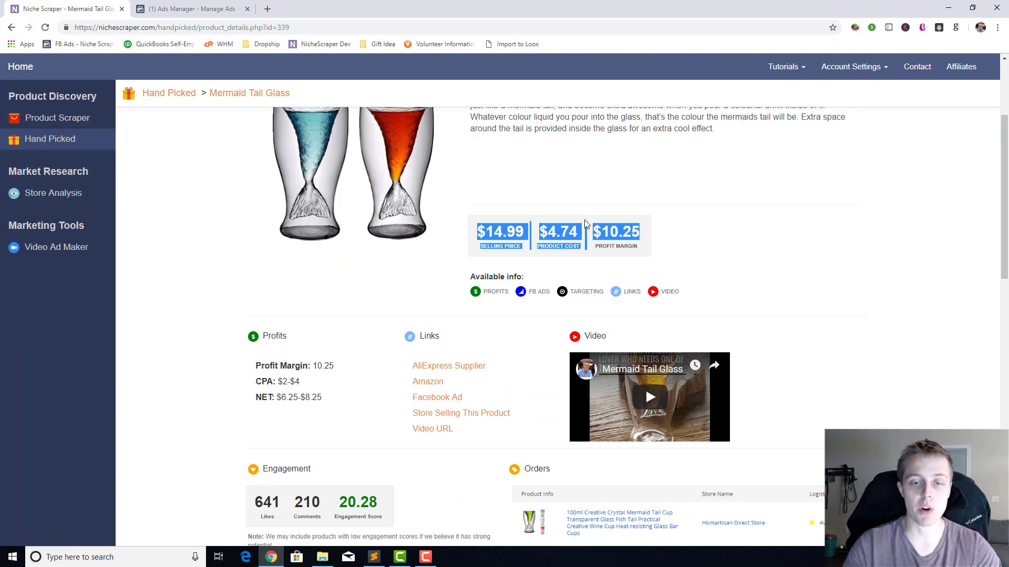
pyautogui.scroll(-2, 504, 270)
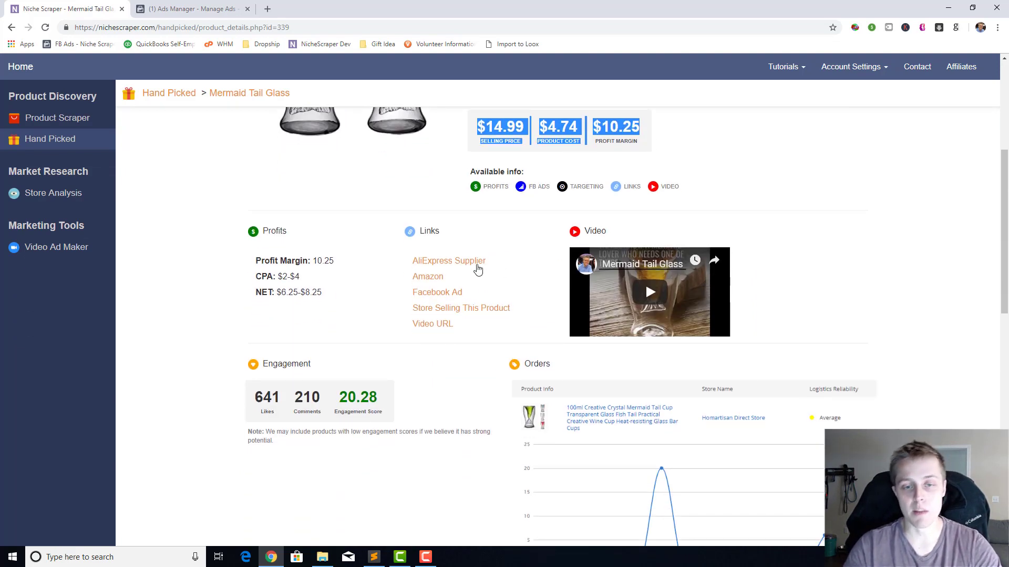
pyautogui.scroll(-6, 821, 252)
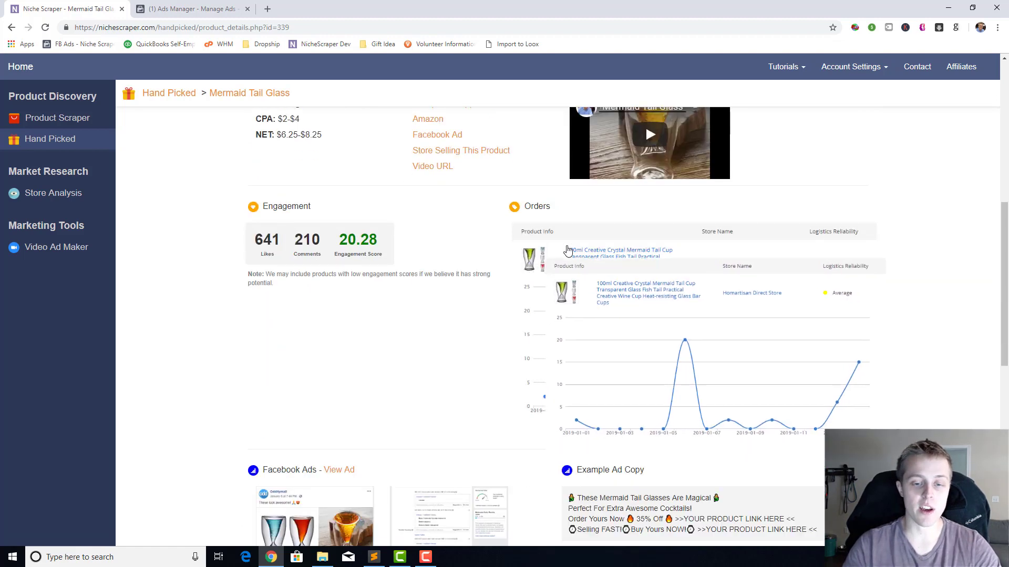
pyautogui.scroll(-3, 821, 253)
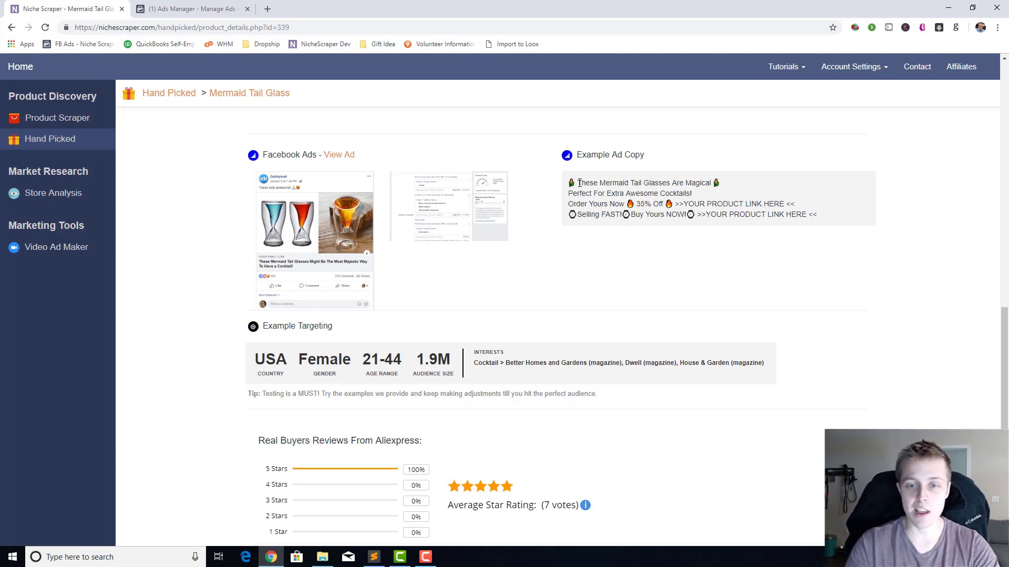
pyautogui.moveTo(579, 182); pyautogui.dragTo(817, 213)
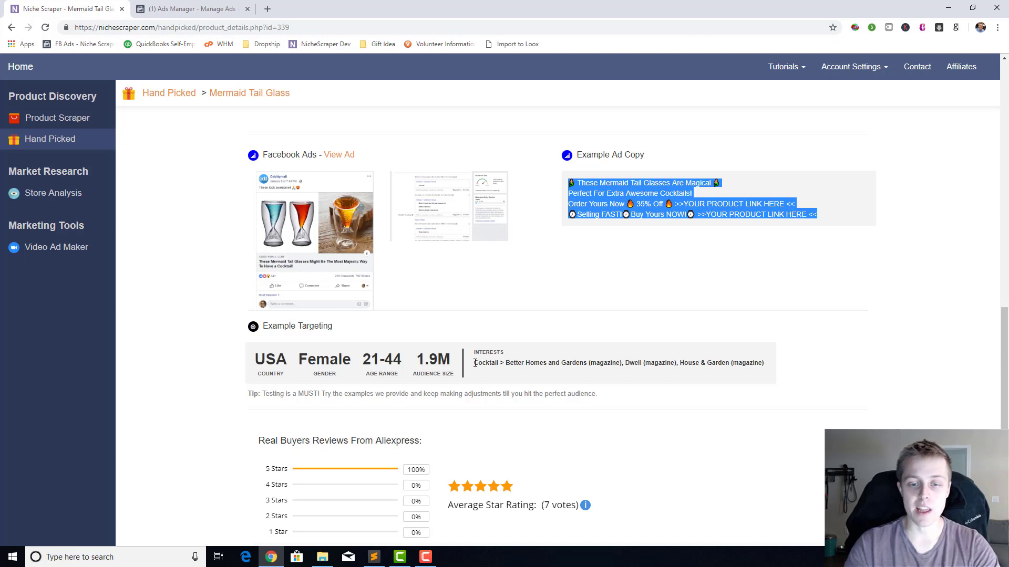
pyautogui.moveTo(475, 363); pyautogui.dragTo(786, 358)
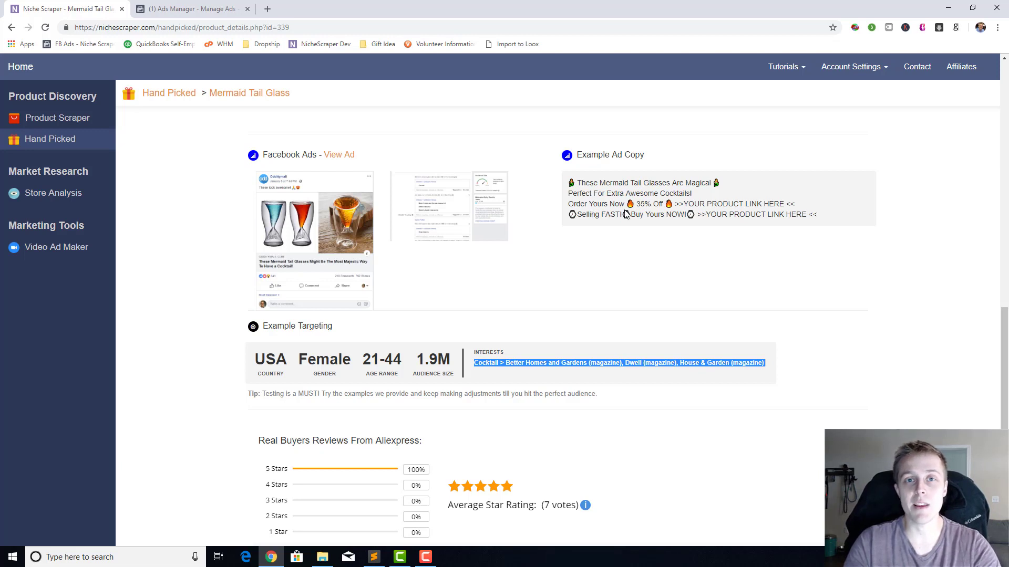
# Step: Switch to Ads Manager and look through its Campaigns, Ad Sets and Ads levels, returning to Campaigns
pyautogui.click(205, 9)
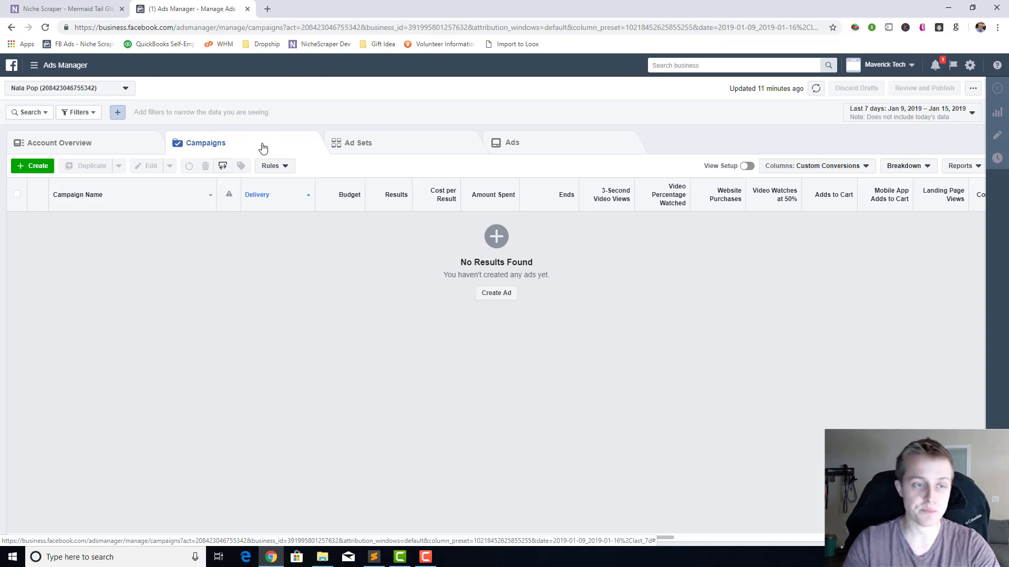
pyautogui.click(355, 146)
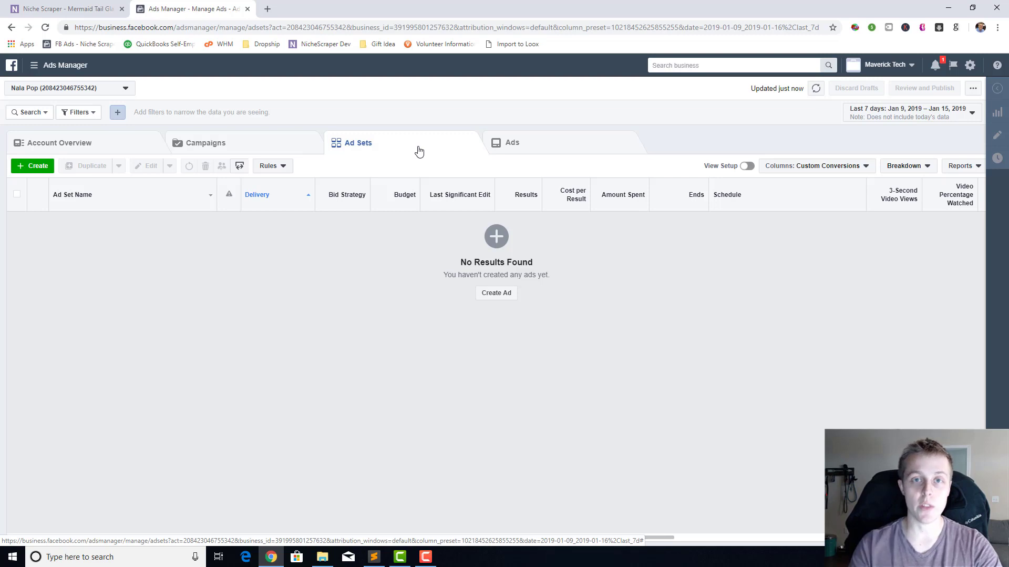
pyautogui.click(528, 142)
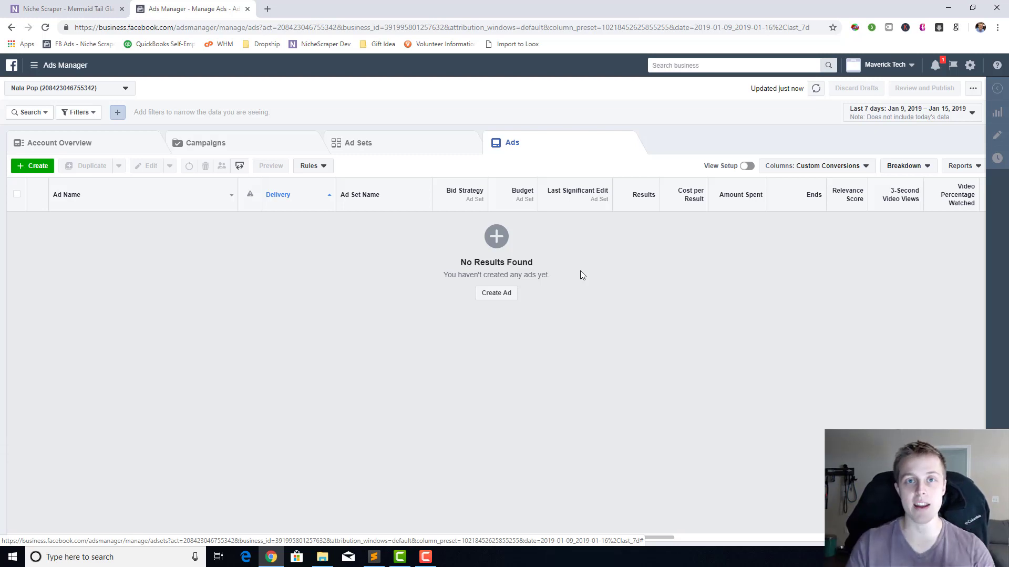
pyautogui.click(276, 142)
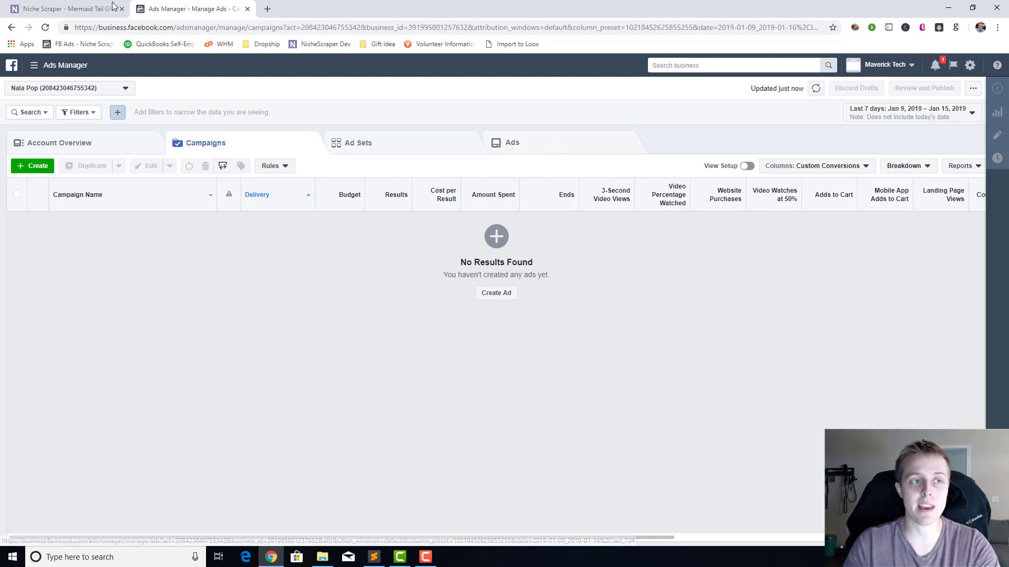
# Step: Open the Mermaid Tail Glass product video from Niche Scraper on YouTube and copy its web address
pyautogui.click(74, 9)
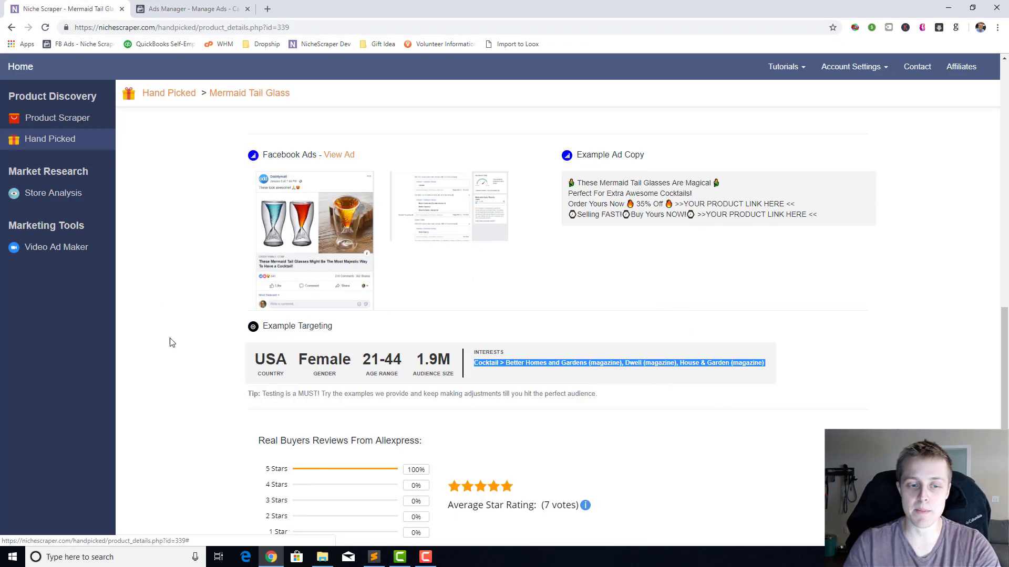
pyautogui.scroll(-4, 220, 336)
pyautogui.scroll(4, 207, 291)
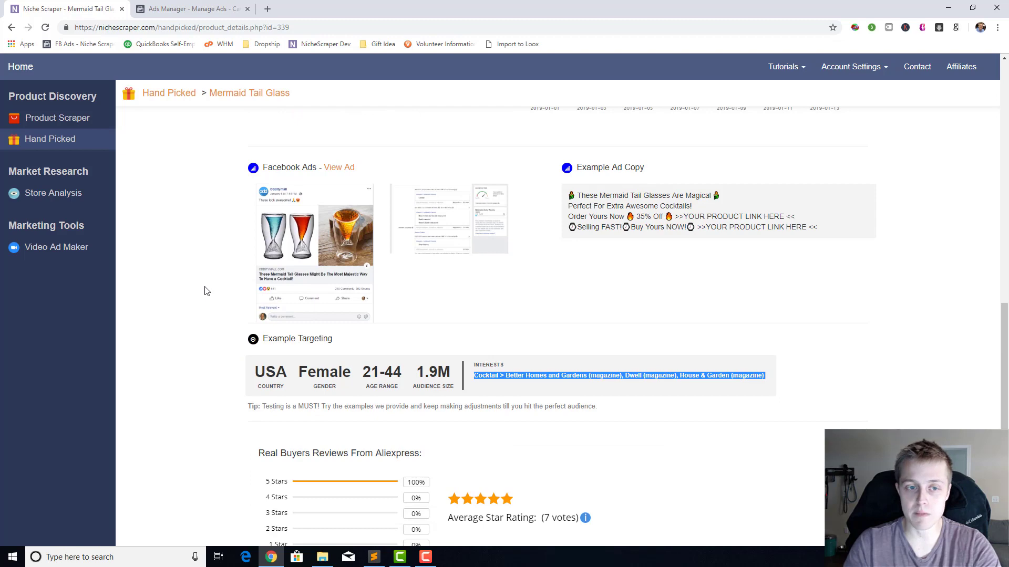
pyautogui.scroll(8, 206, 291)
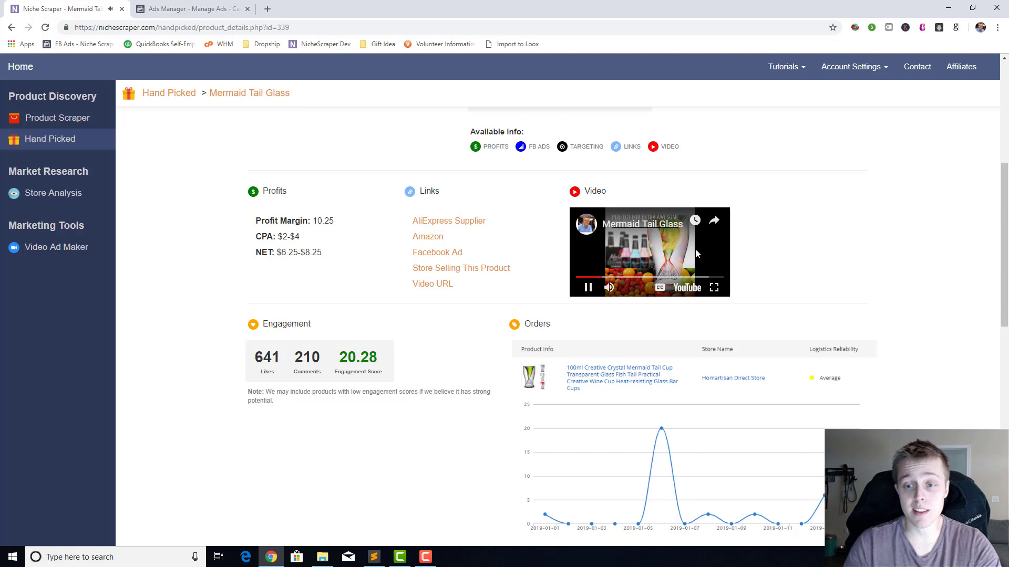
pyautogui.click(625, 230)
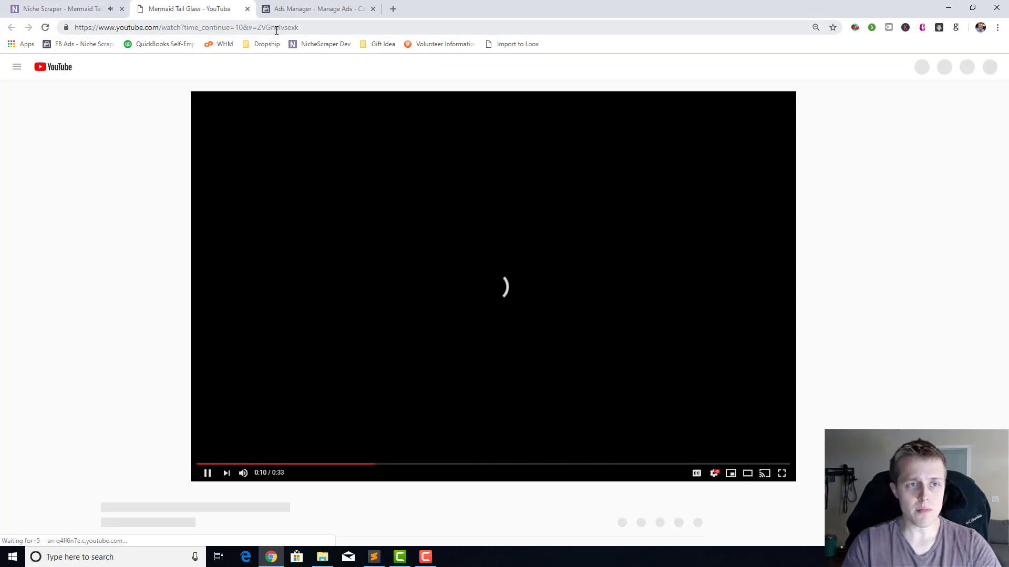
pyautogui.click(276, 28)
pyautogui.hotkey('ctrl', 'c')
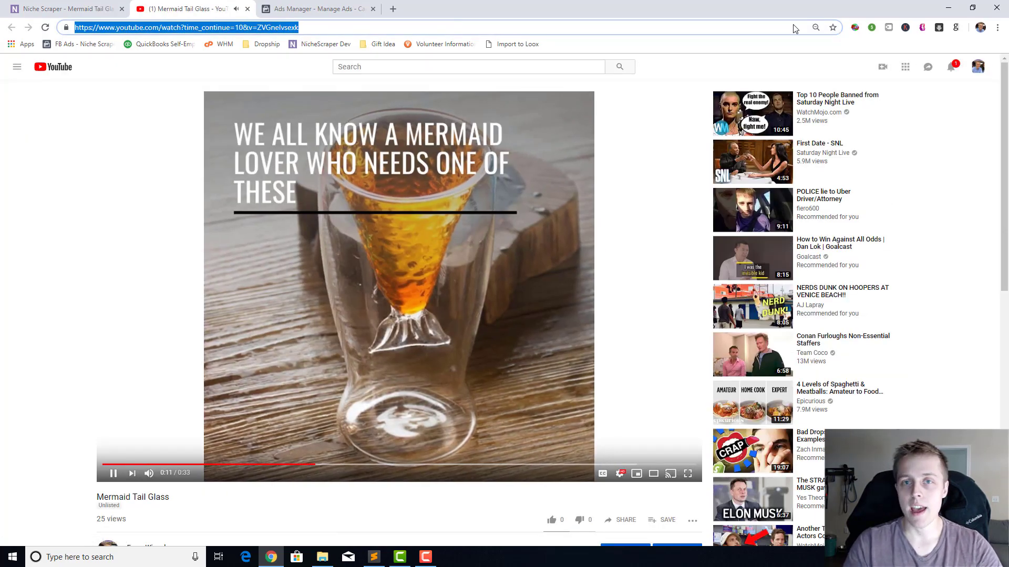
# Step: Search the web for "youtube video downloader" in a new tab and open the onlinevideoconverter.com YouTube converter
pyautogui.click(391, 11)
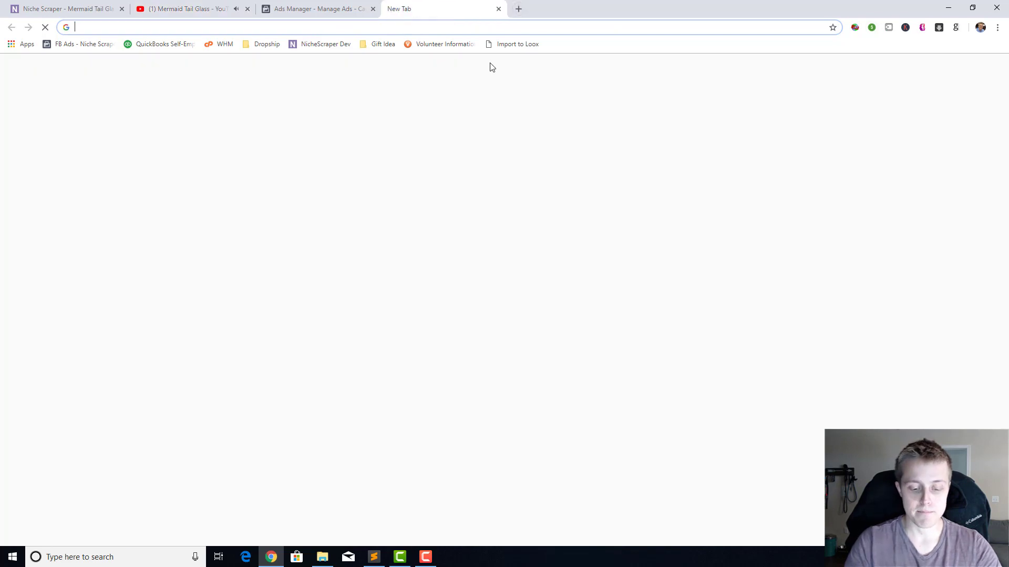
pyautogui.write('youtube video download')
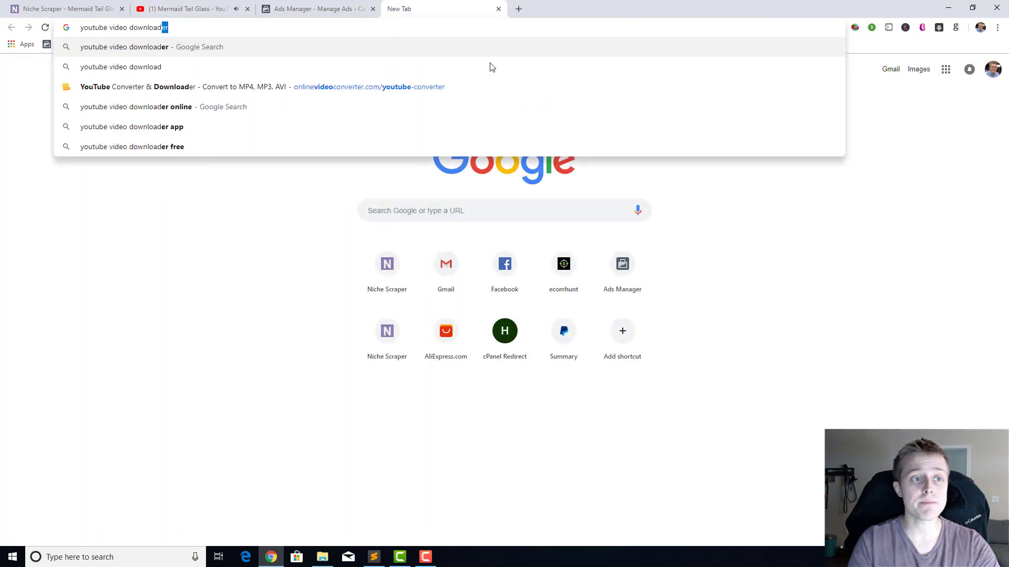
pyautogui.press('Return')
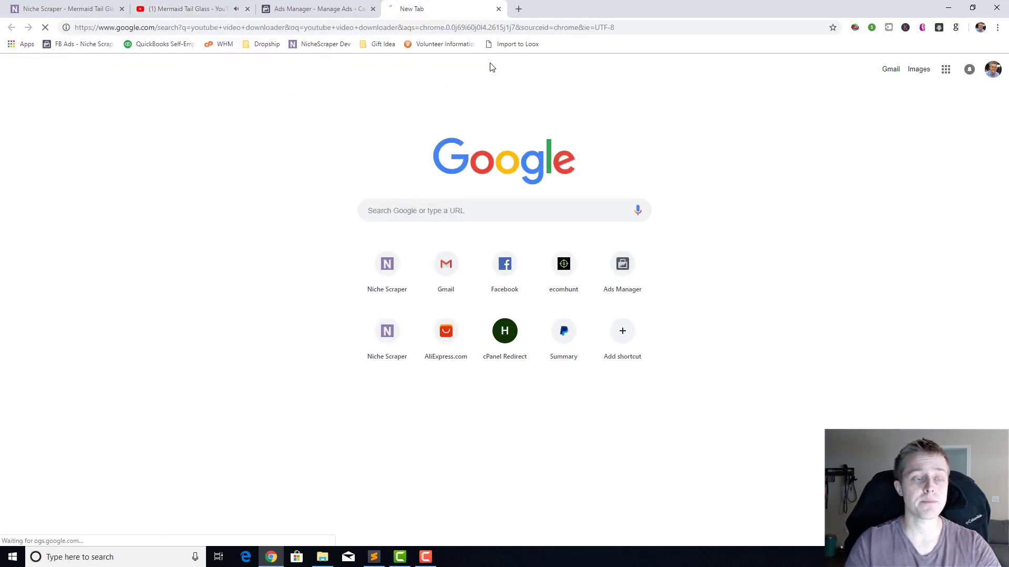
pyautogui.click(162, 223)
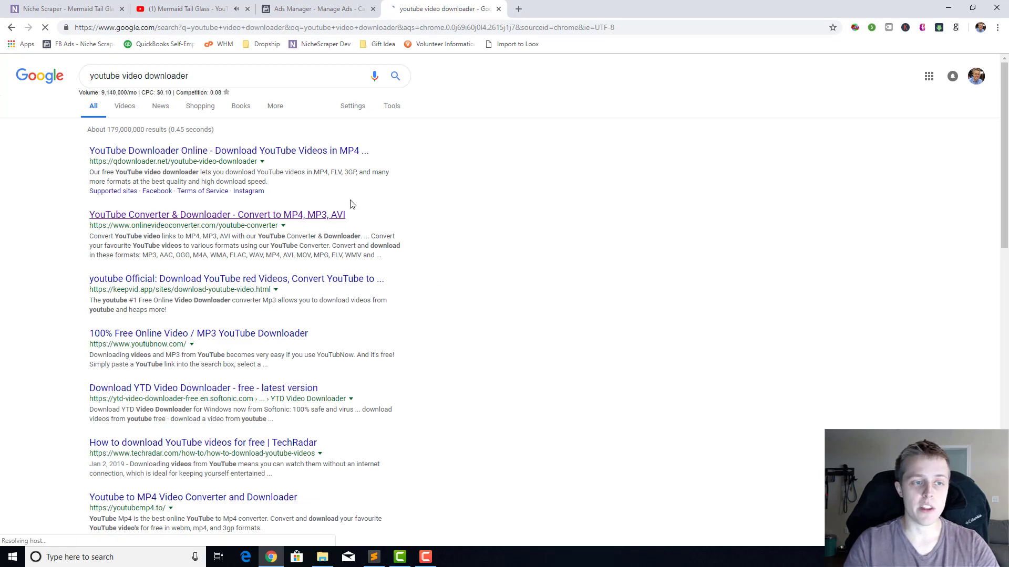
# Step: Convert the copied YouTube link to .mp4 and download the Mermaid Tail Glass video
pyautogui.click(359, 164)
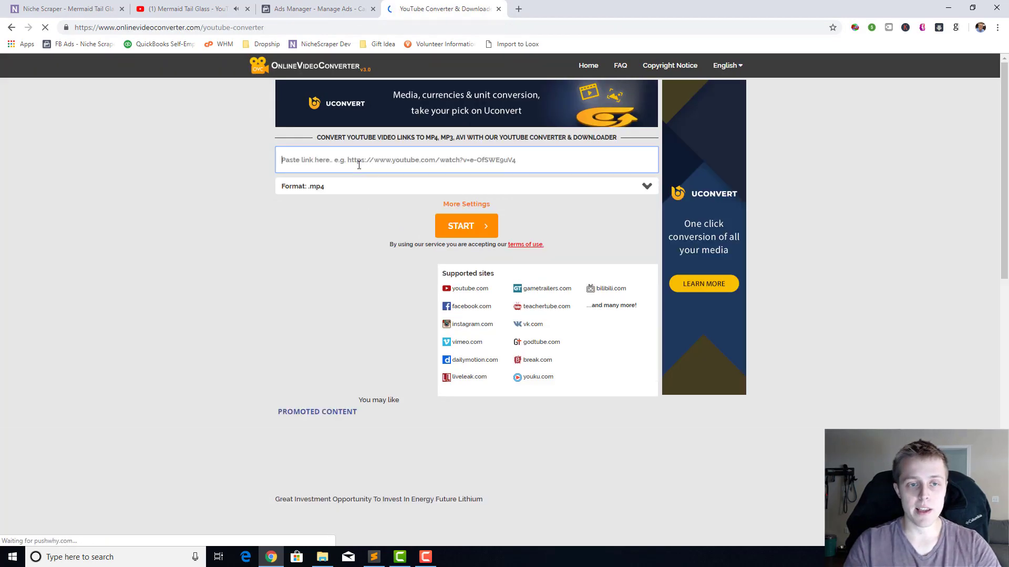
pyautogui.hotkey('ctrl', 'v')
pyautogui.click(458, 234)
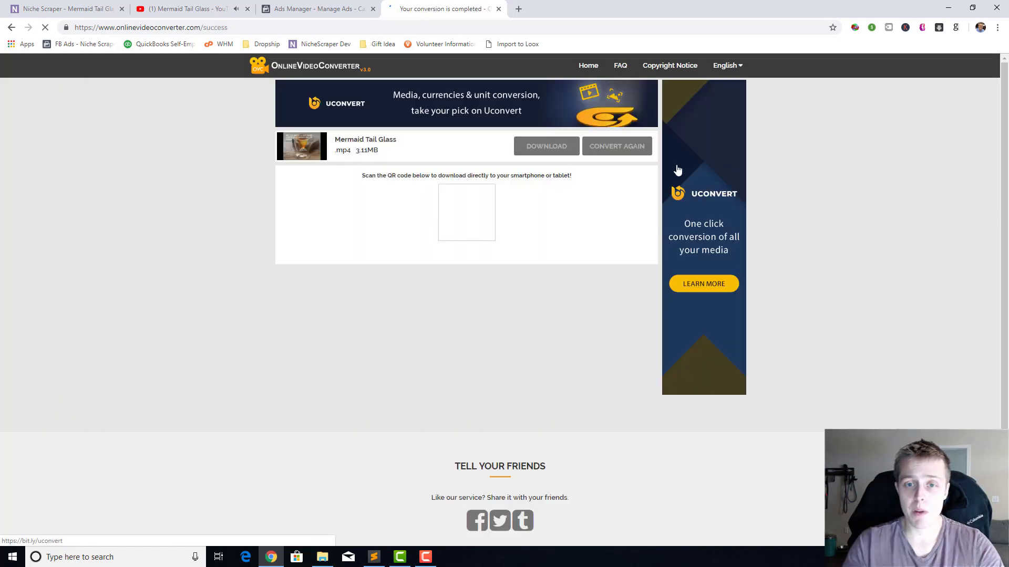
pyautogui.click(558, 154)
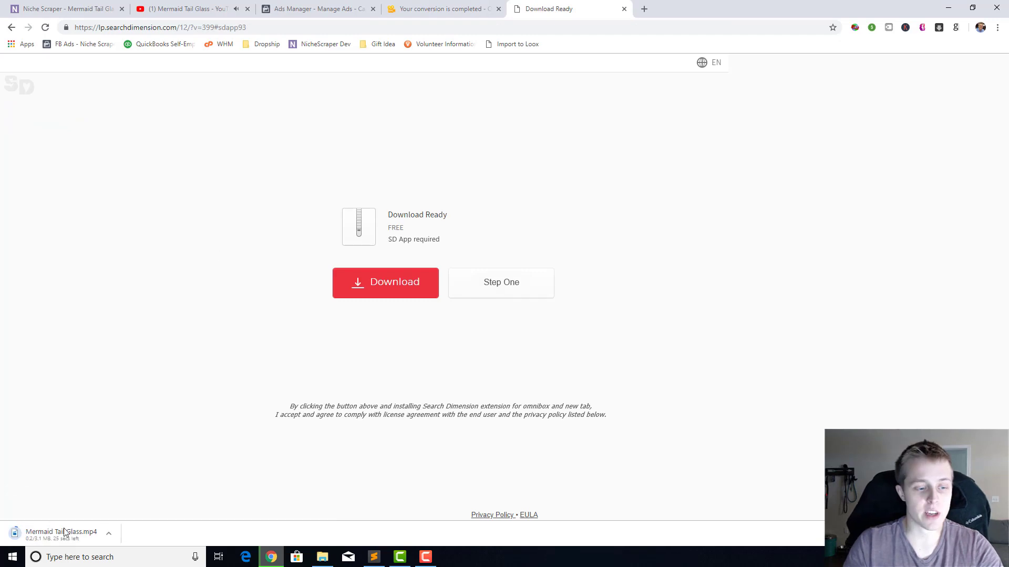
# Step: Switch back to Ads Manager and create a campaign with the Conversions objective, starting over instead of continuing the saved draft
pyautogui.click(328, 9)
pyautogui.click(76, 4)
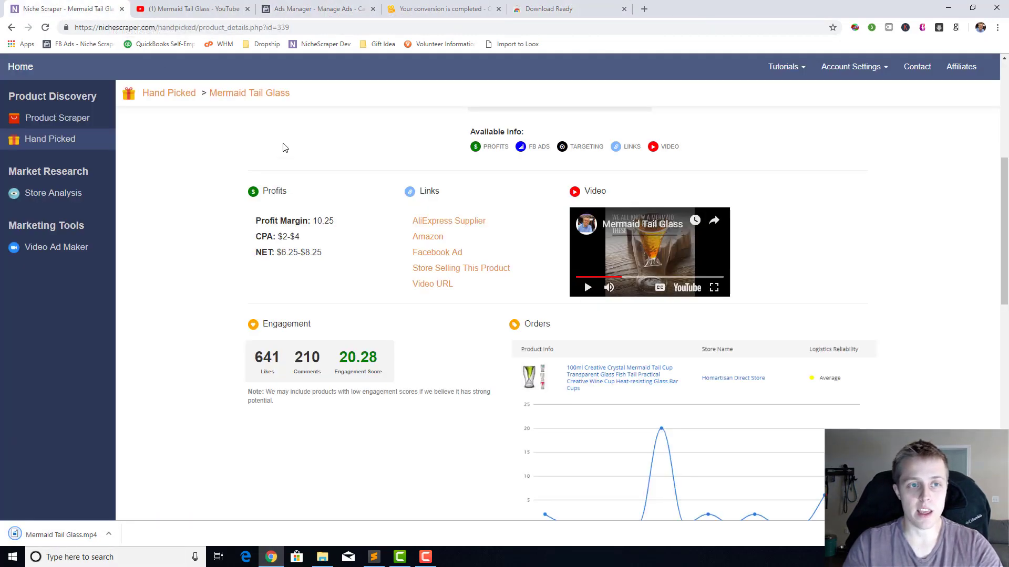
pyautogui.click(310, 9)
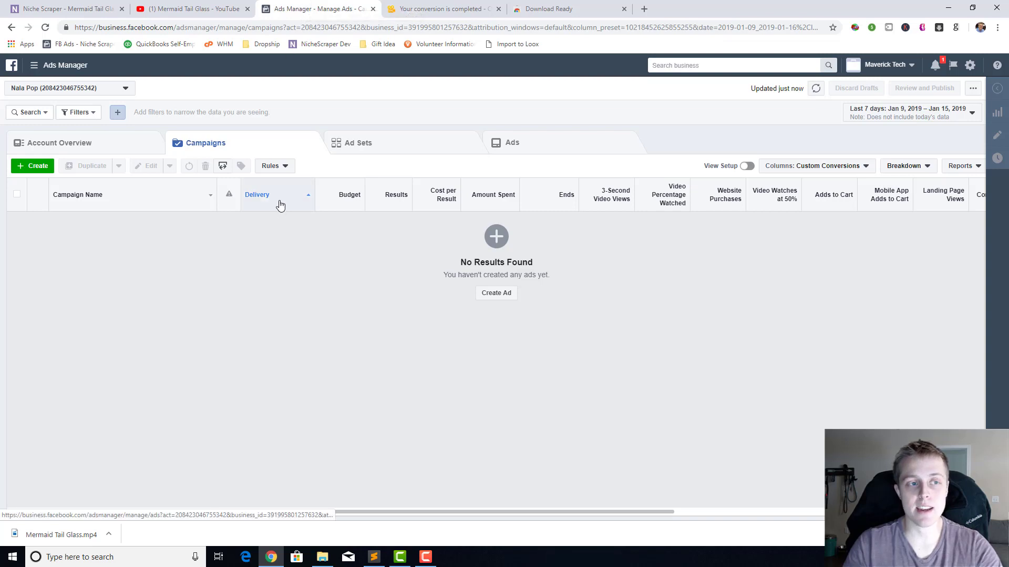
pyautogui.click(36, 167)
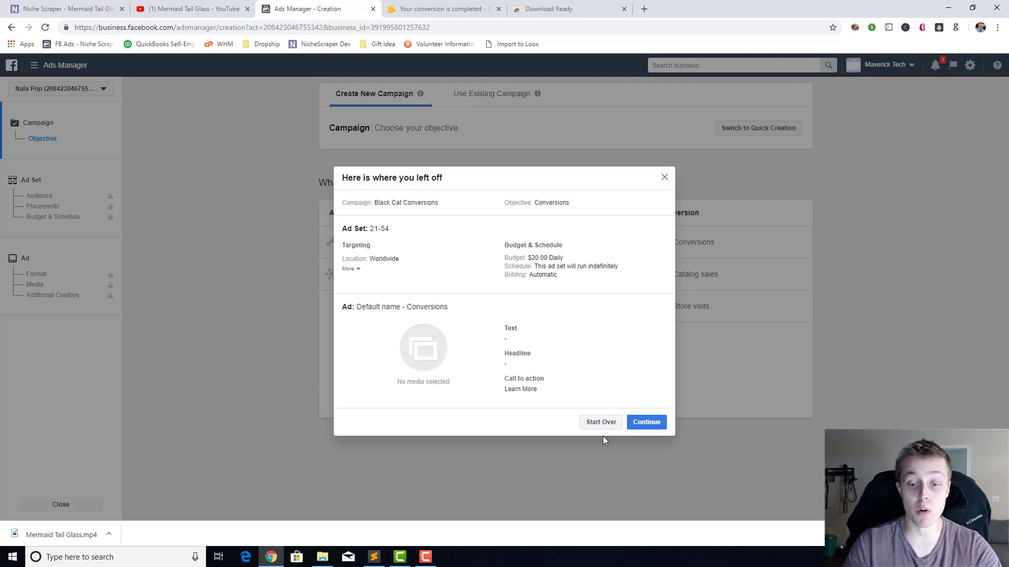
pyautogui.click(602, 426)
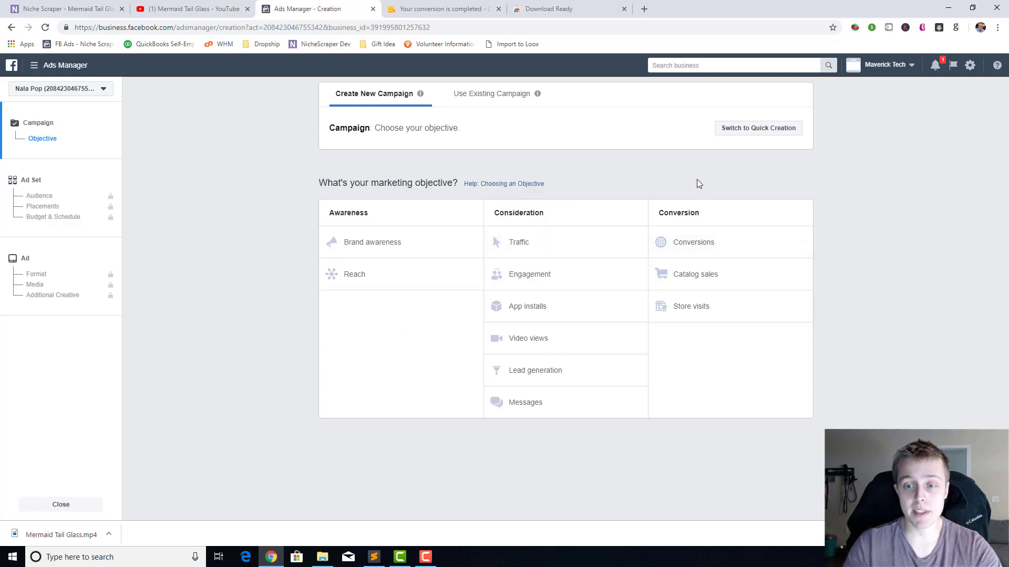
pyautogui.click(714, 241)
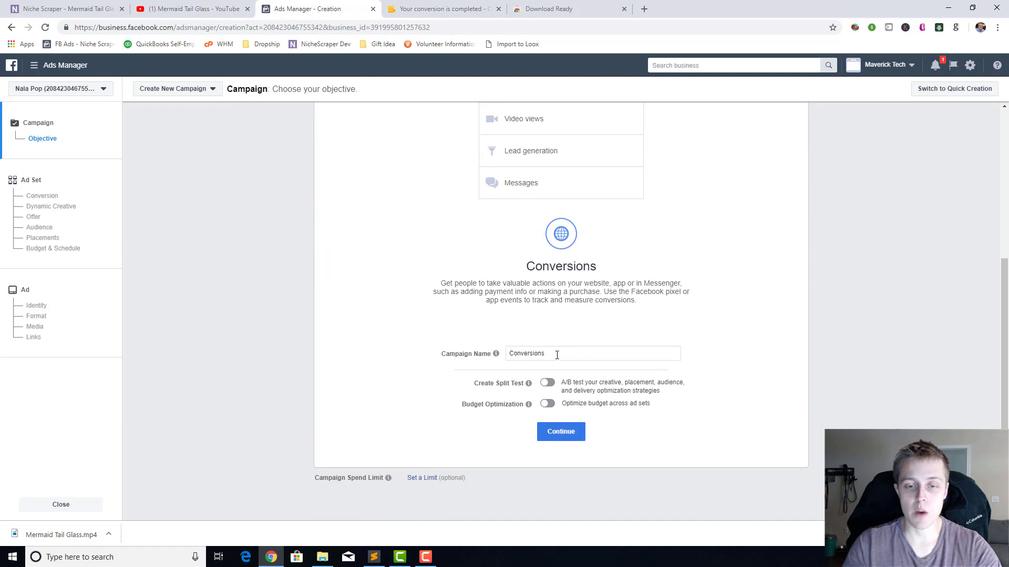
# Step: Name the campaign "Mermaid Tail Glass Conversions" and continue to the ad set settings
pyautogui.moveTo(557, 355); pyautogui.dragTo(495, 358)
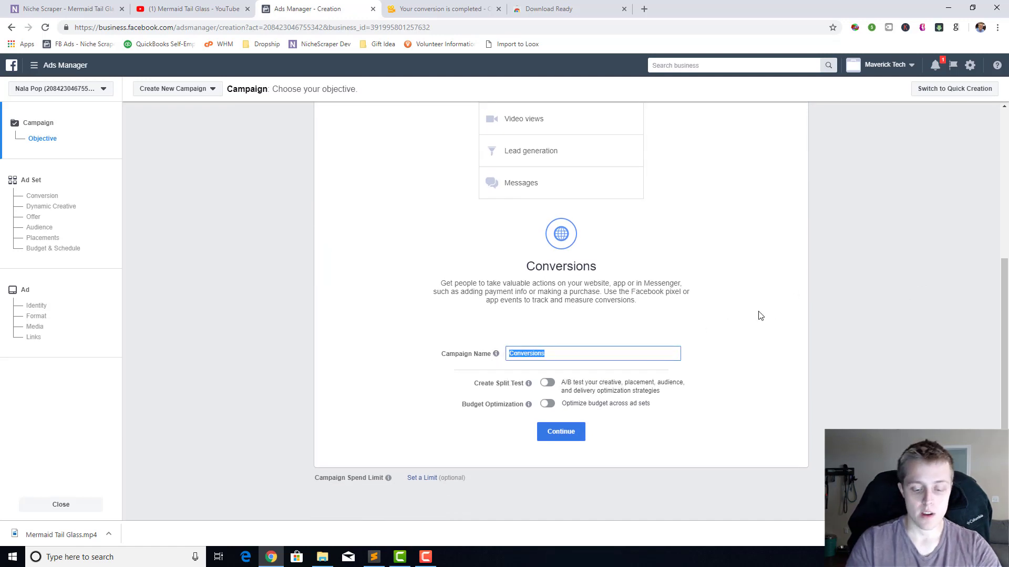
pyautogui.write('Mermaid Tai')
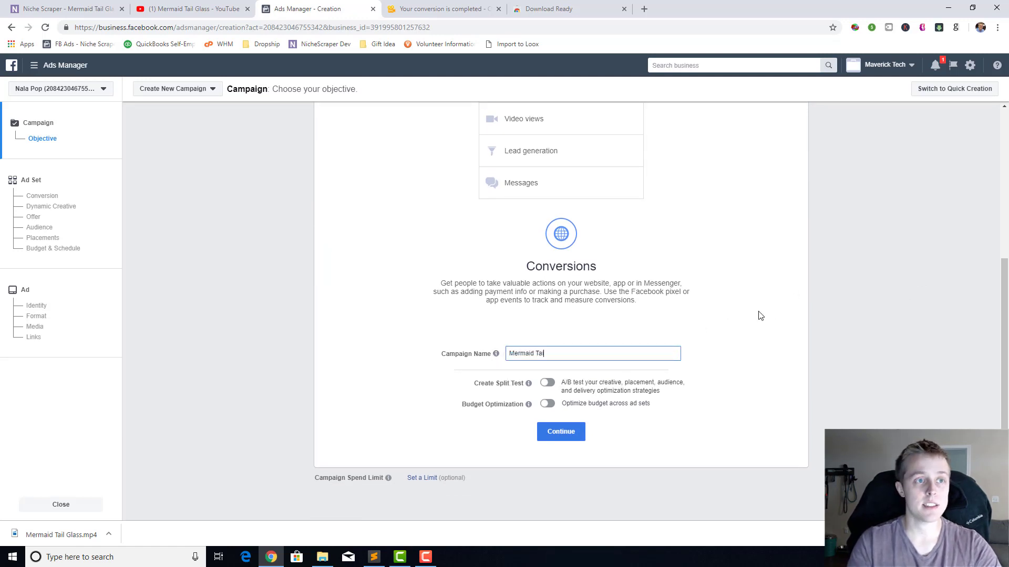
pyautogui.write('l Glass Co')
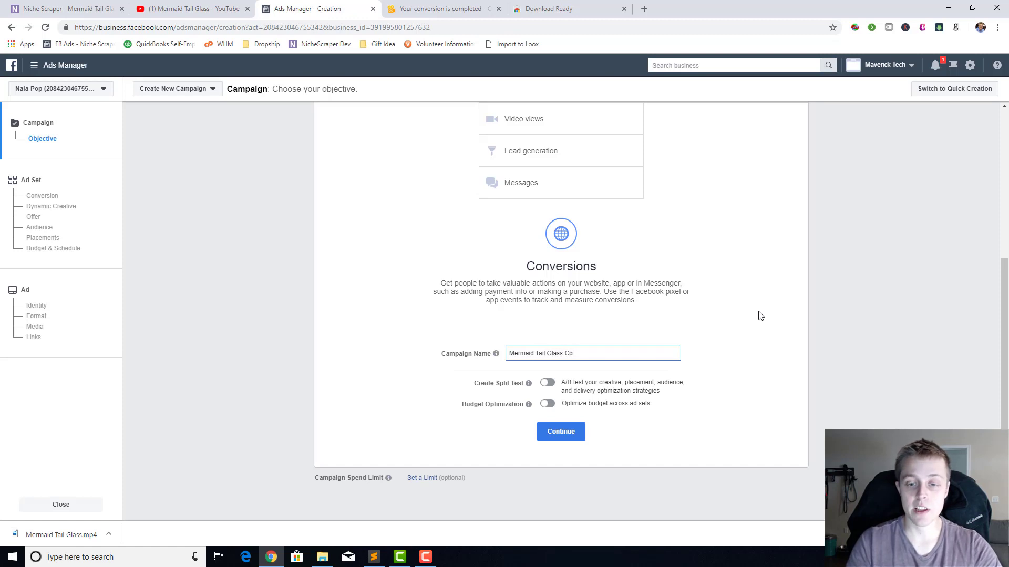
pyautogui.write('nversions')
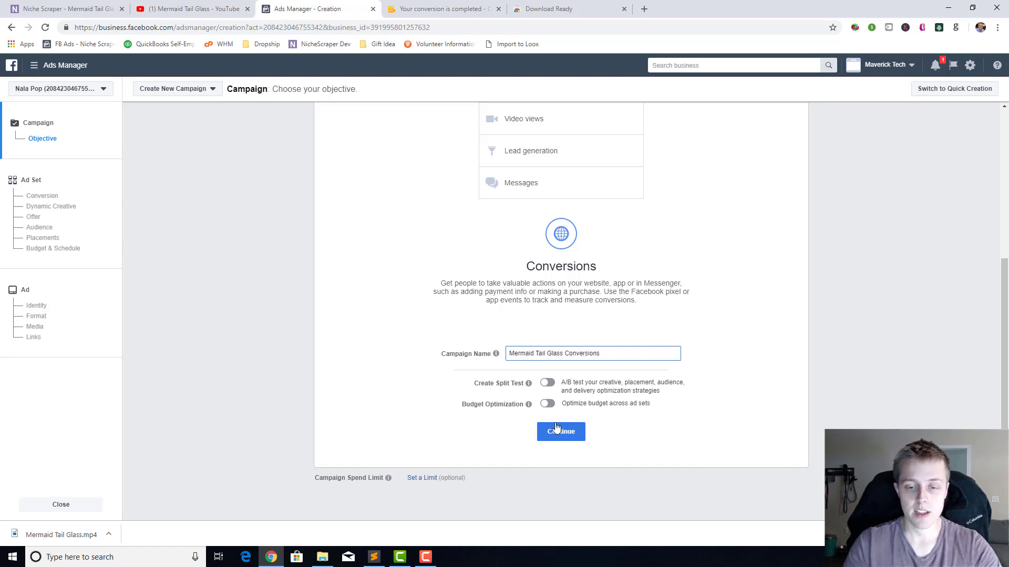
pyautogui.click(583, 427)
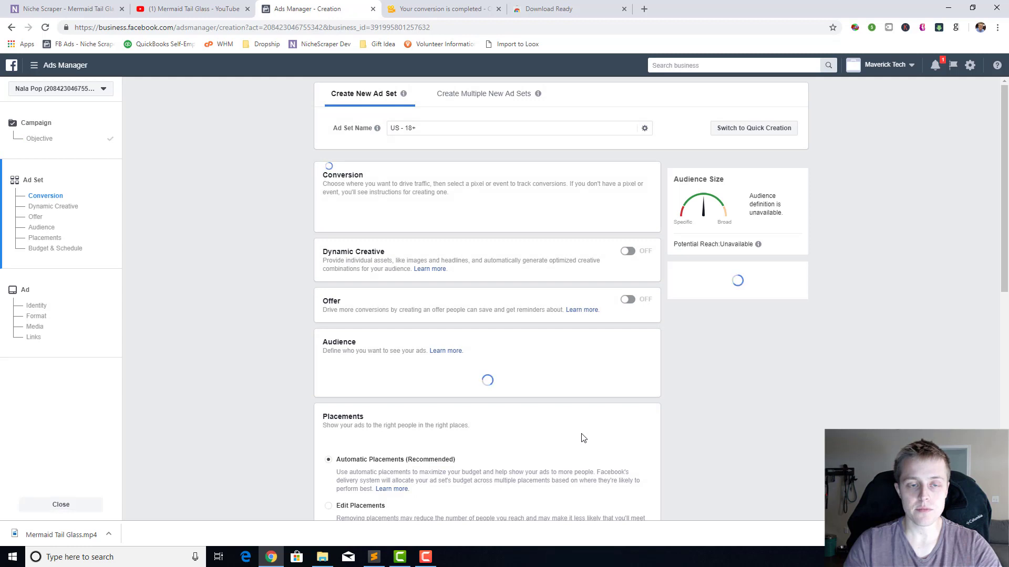
pyautogui.scroll(-1, 267, 176)
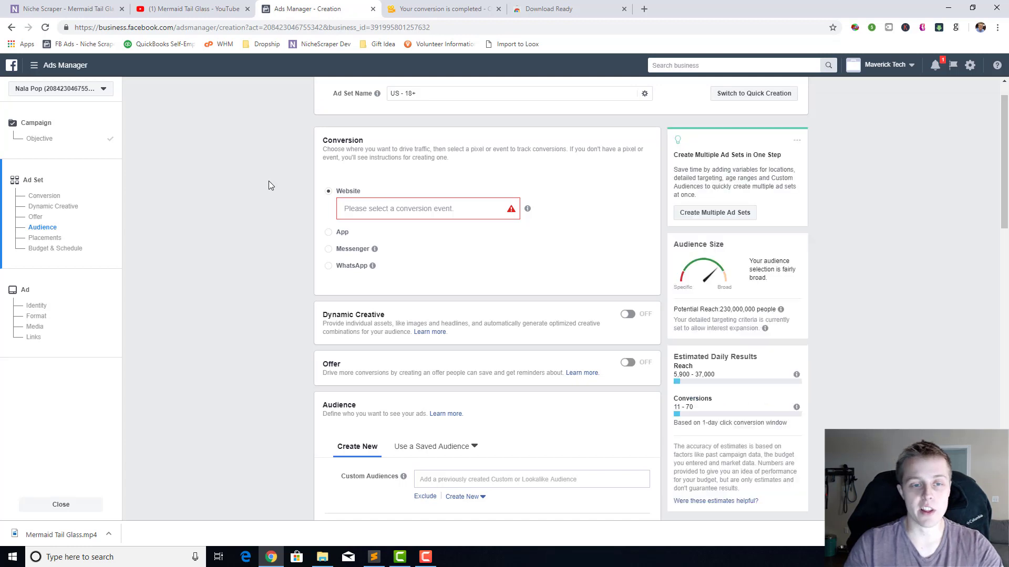
pyautogui.click(476, 215)
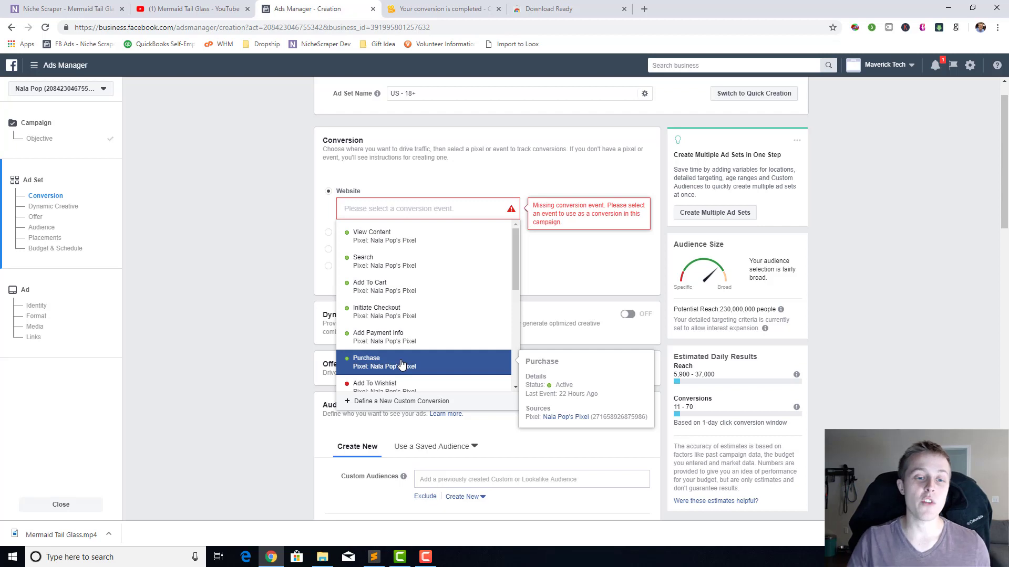
pyautogui.click(436, 297)
pyautogui.scroll(-4, 278, 191)
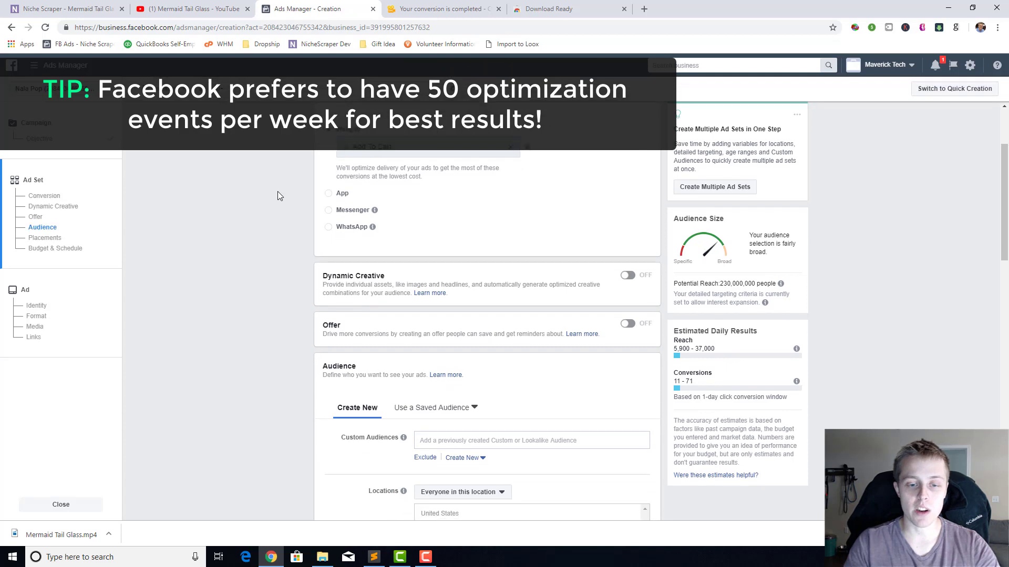
# Step: Look up the example targeting on Niche Scraper's Mermaid Tail Glass page and set the audience gender to Women in Ads Manager
pyautogui.scroll(-2, 269, 178)
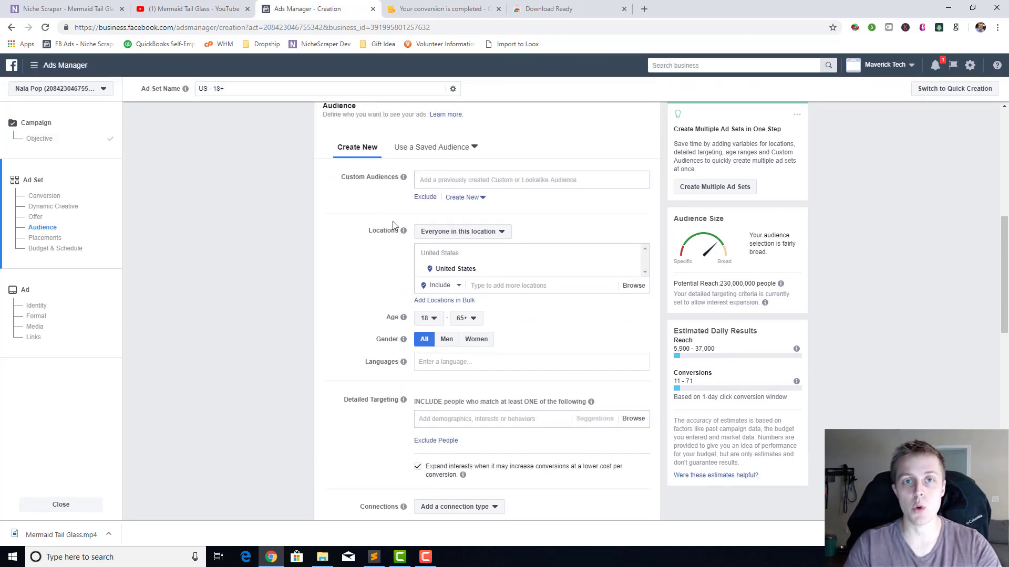
pyautogui.click(68, 7)
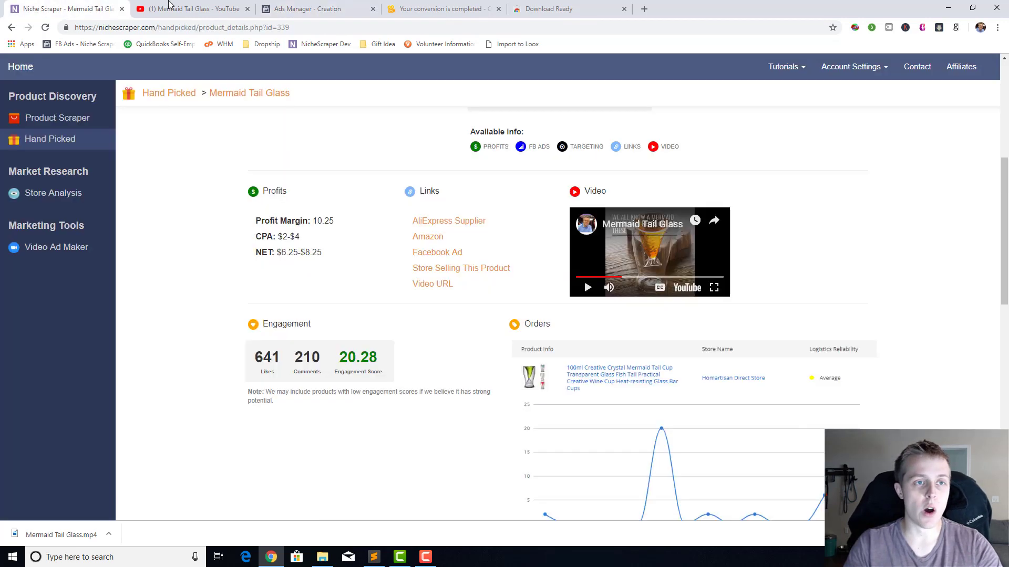
pyautogui.moveTo(168, 1); pyautogui.dragTo(195, 3)
pyautogui.scroll(-1, 336, 342)
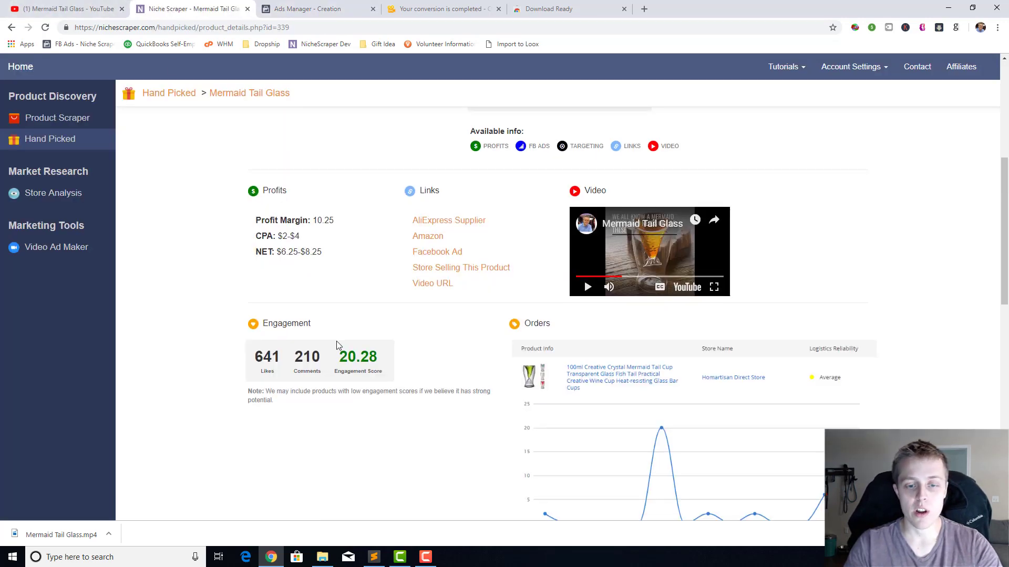
pyautogui.scroll(-9, 337, 342)
pyautogui.click(844, 298)
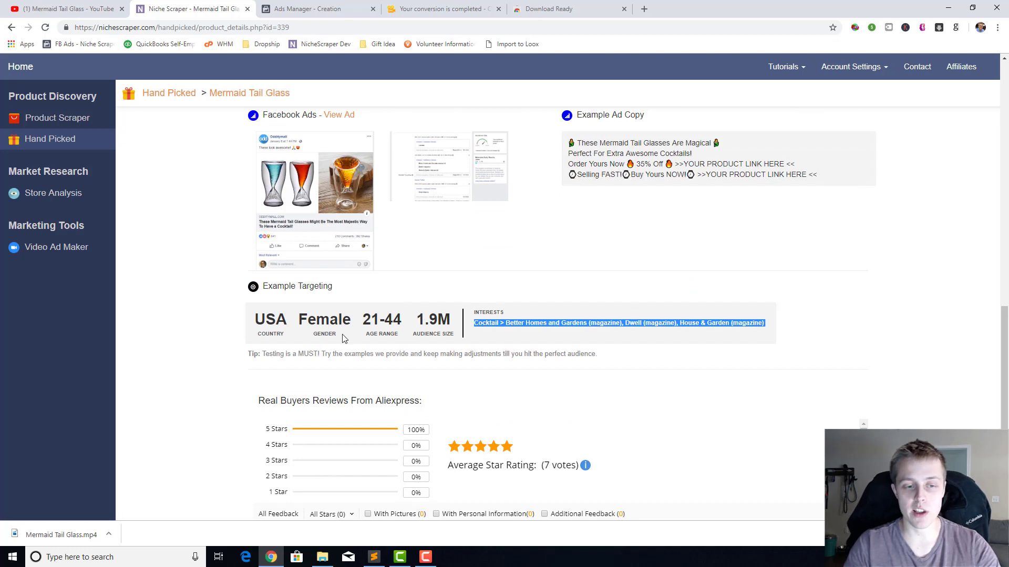
pyautogui.moveTo(289, 322); pyautogui.dragTo(363, 321)
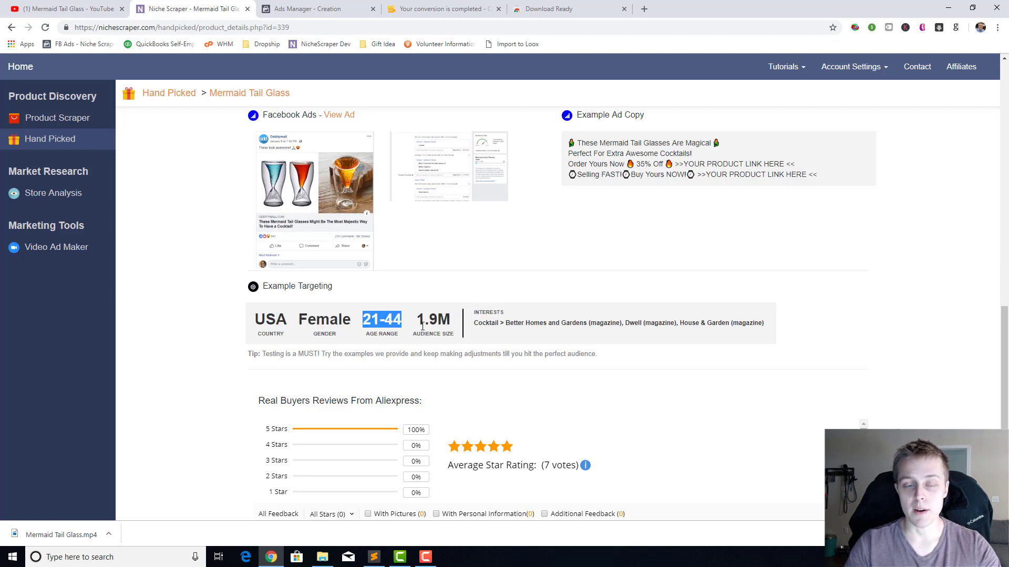
pyautogui.click(307, 9)
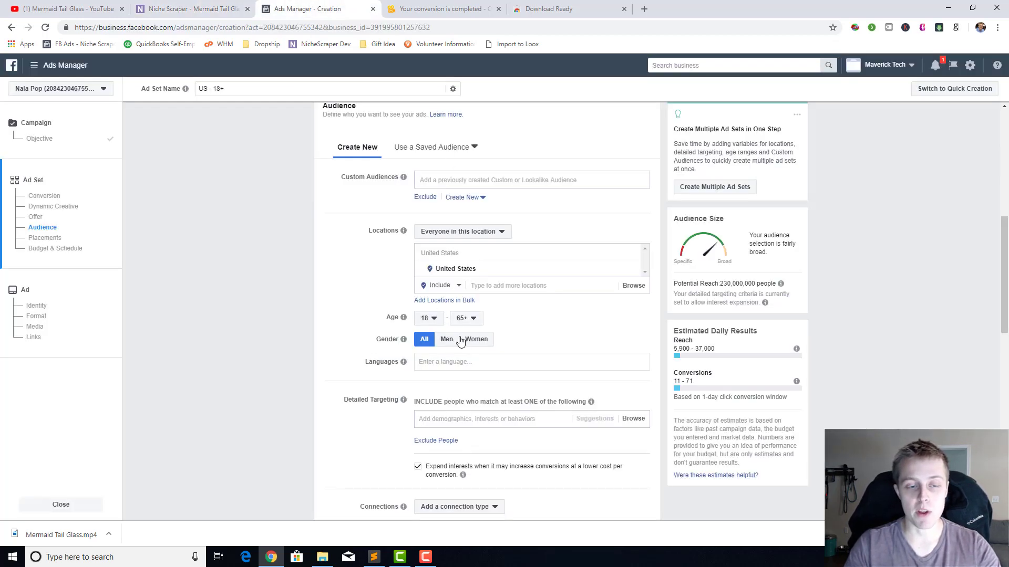
pyautogui.click(189, 9)
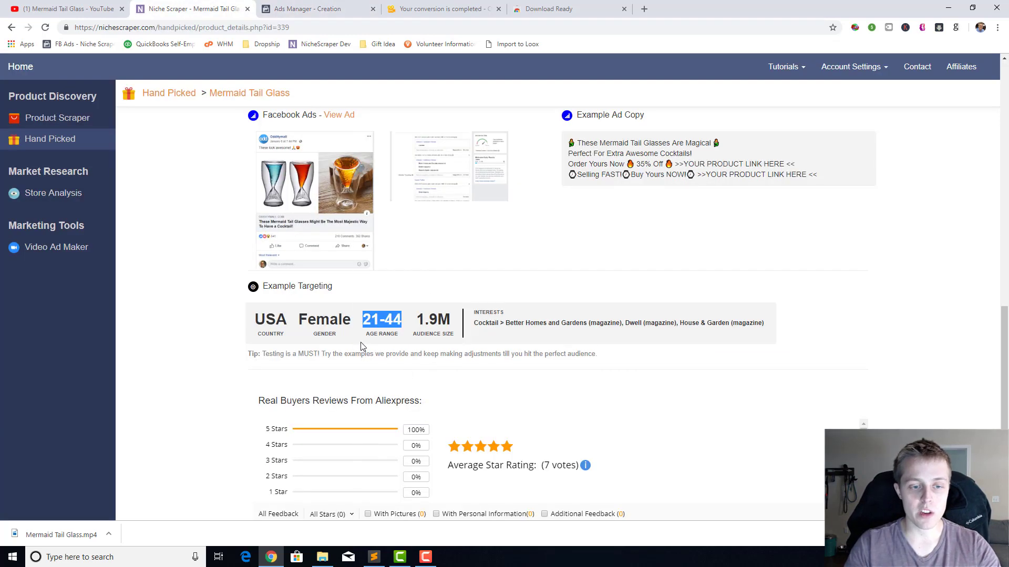
pyautogui.doubleClick(324, 319)
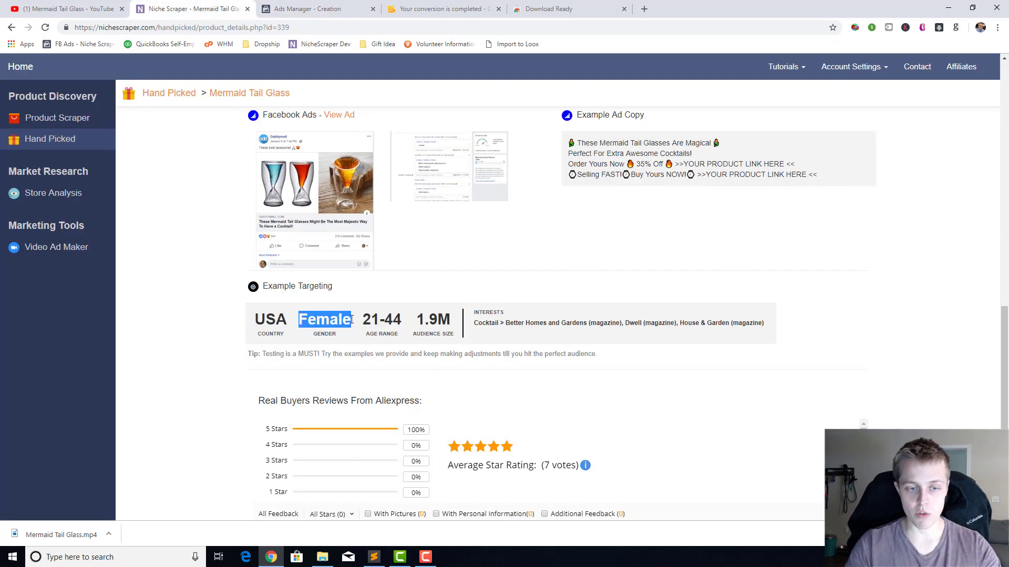
pyautogui.click(318, 12)
pyautogui.click(477, 338)
# Step: Check the example country on Niche Scraper and replace United States with Worldwide as the audience location in Ads Manager
pyautogui.click(189, 8)
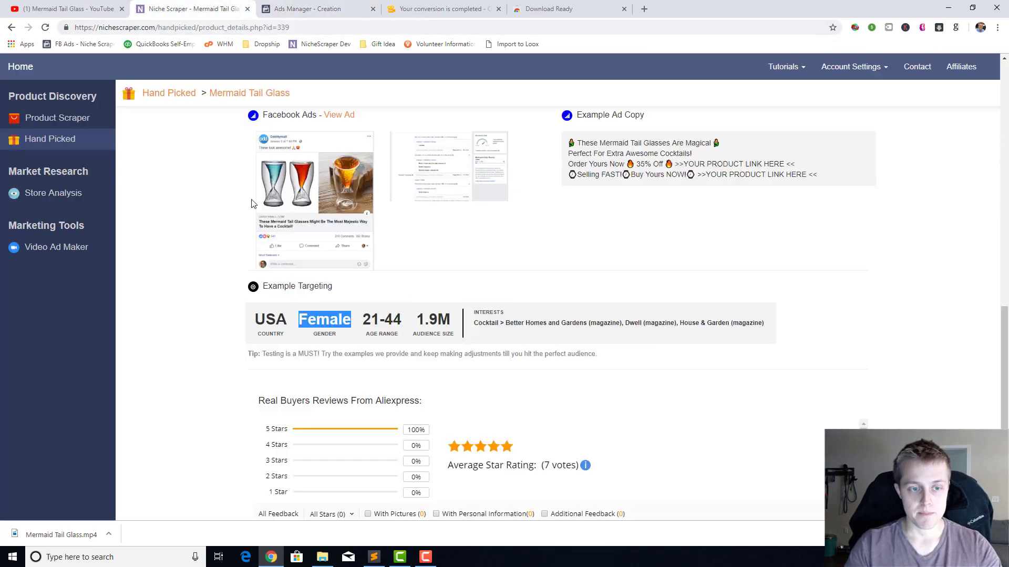
pyautogui.doubleClick(277, 321)
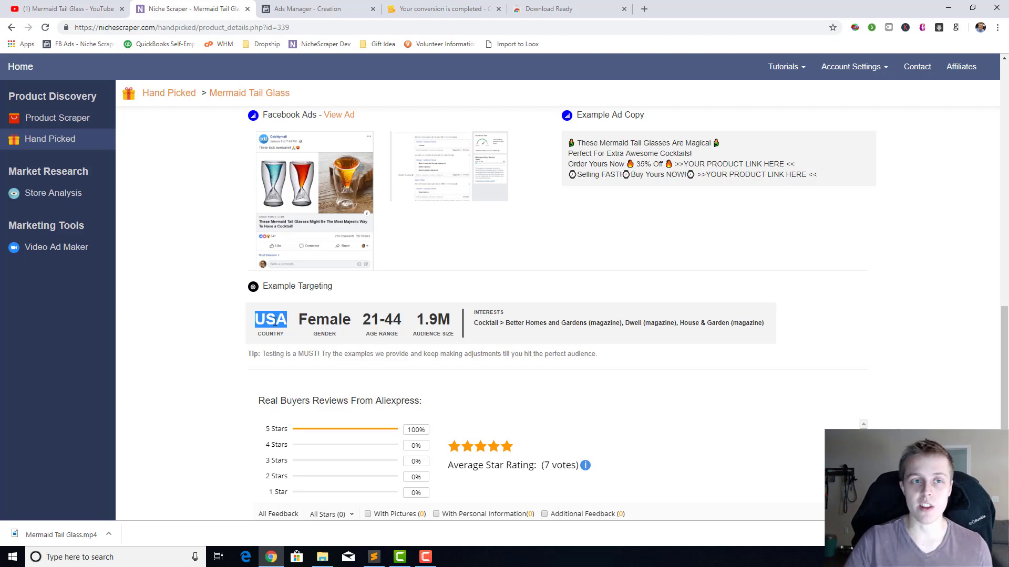
pyautogui.click(352, 7)
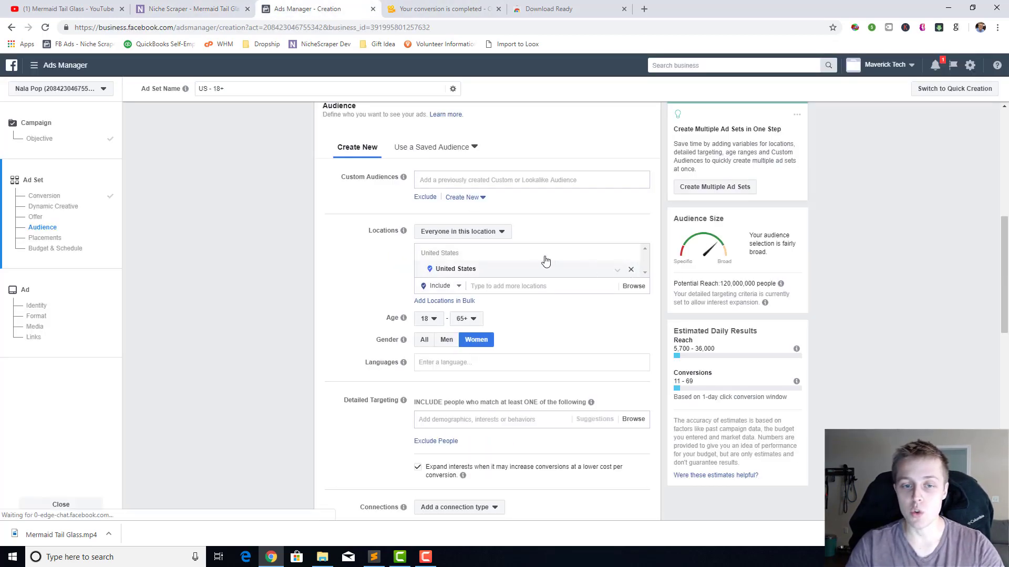
pyautogui.click(631, 269)
pyautogui.click(490, 305)
pyautogui.write('wor')
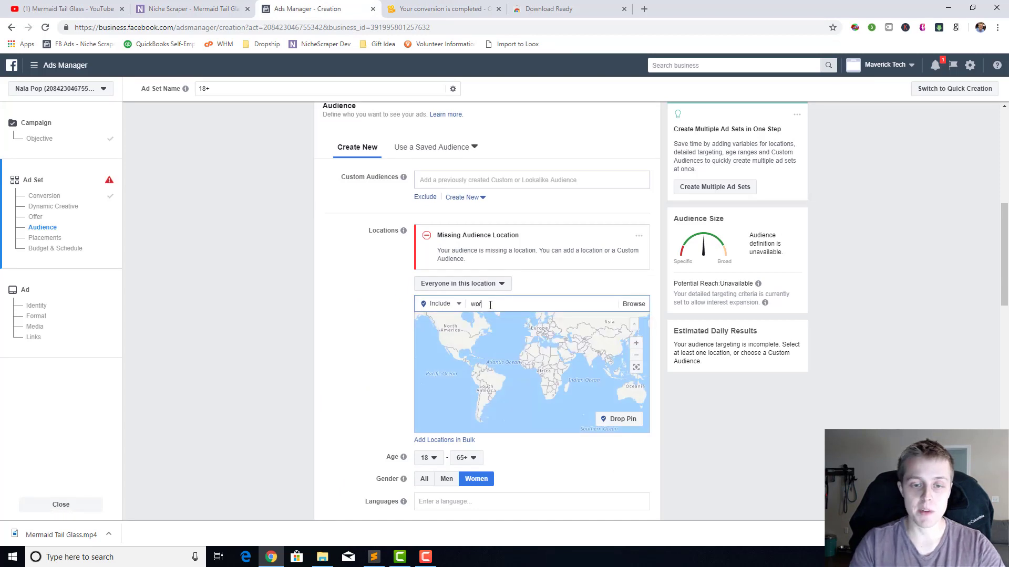
pyautogui.write('ldwide')
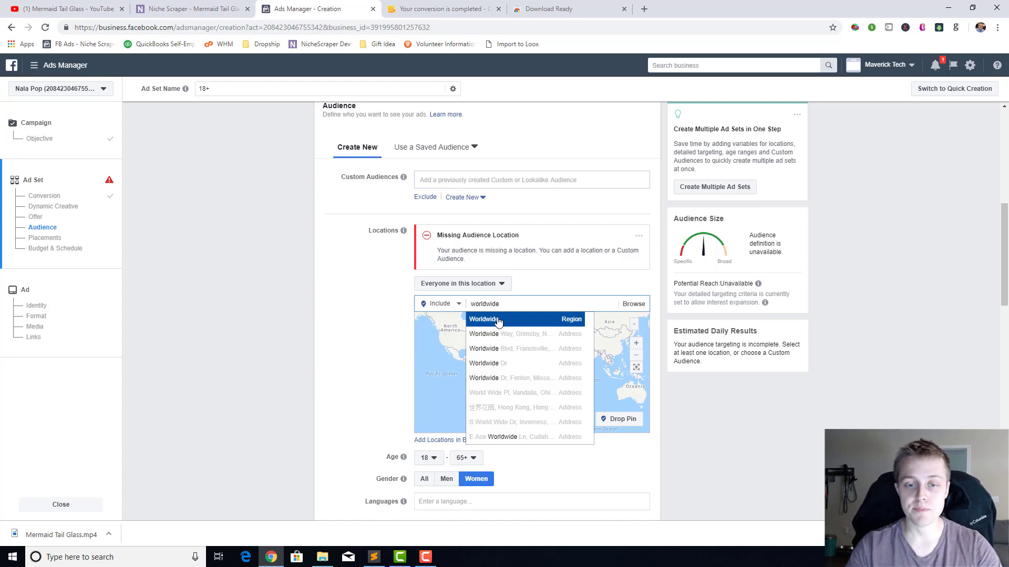
pyautogui.click(498, 321)
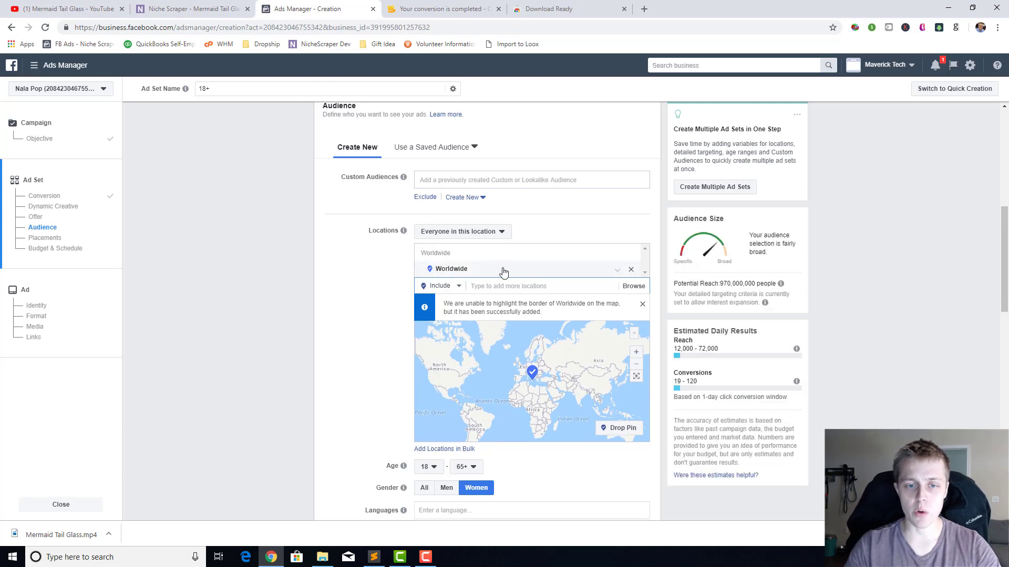
# Step: Exclude the Emerging Markets region from the Worldwide audience location
pyautogui.click(447, 286)
pyautogui.click(437, 318)
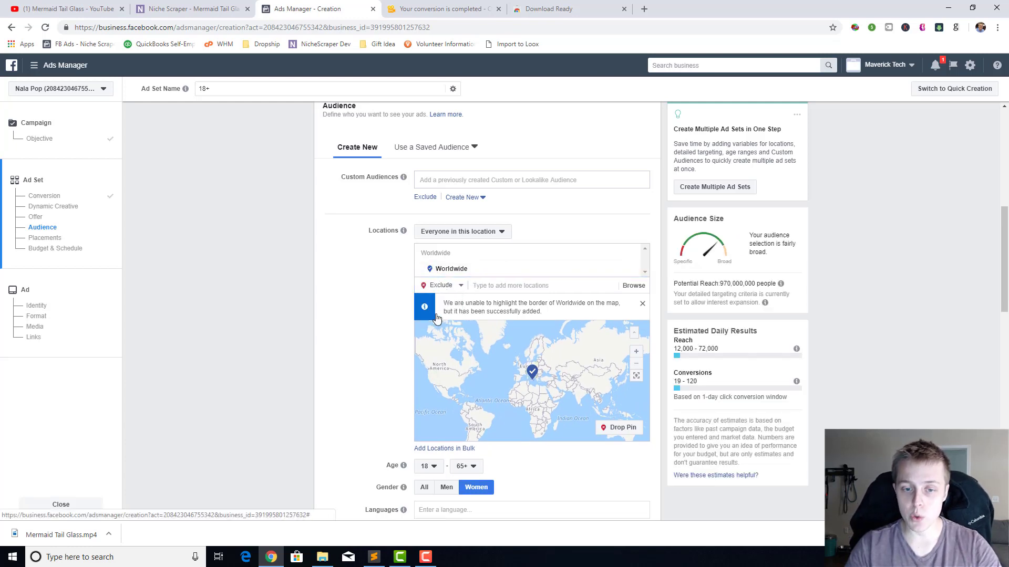
pyautogui.click(642, 304)
pyautogui.click(634, 290)
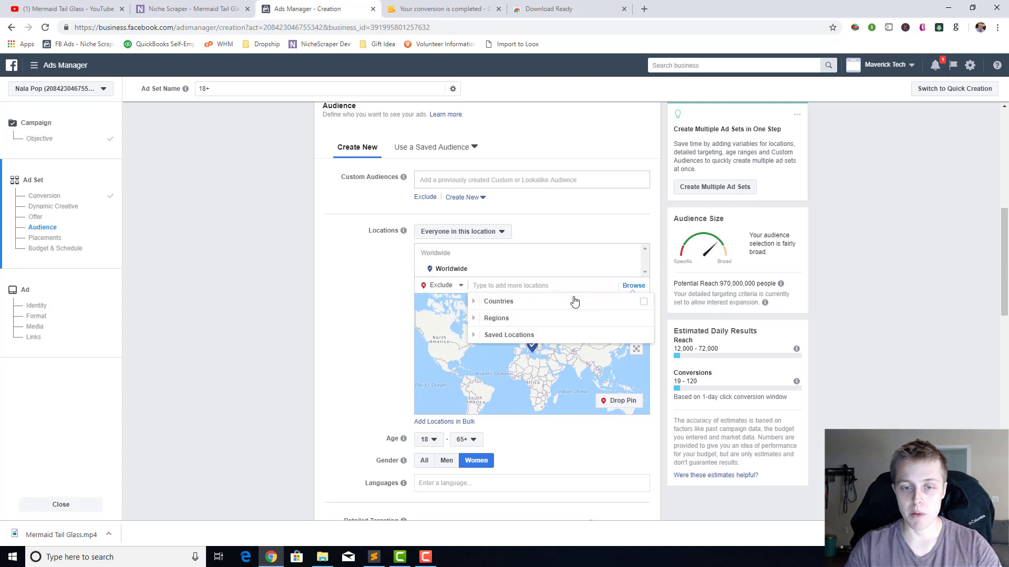
pyautogui.click(477, 321)
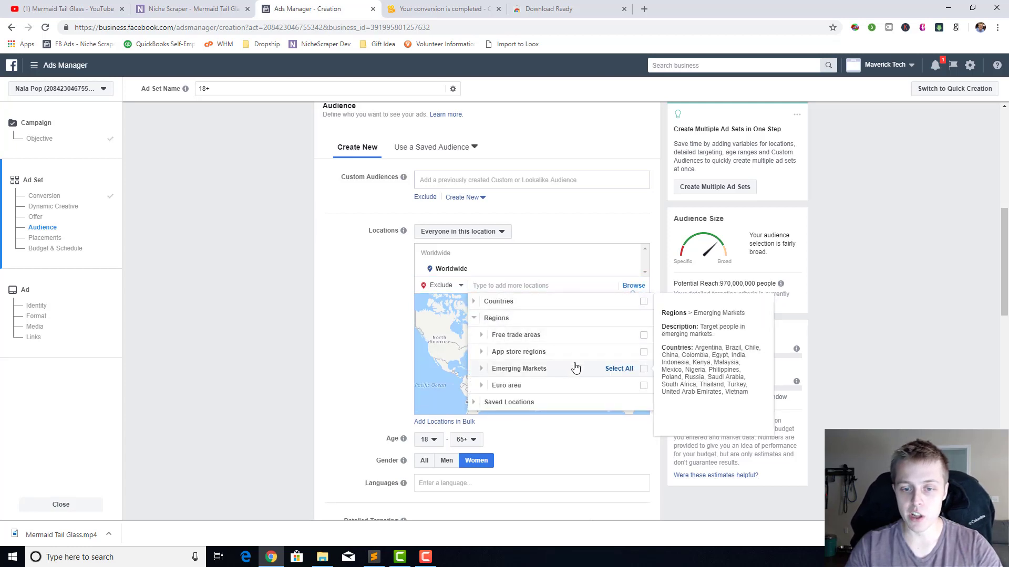
pyautogui.click(643, 369)
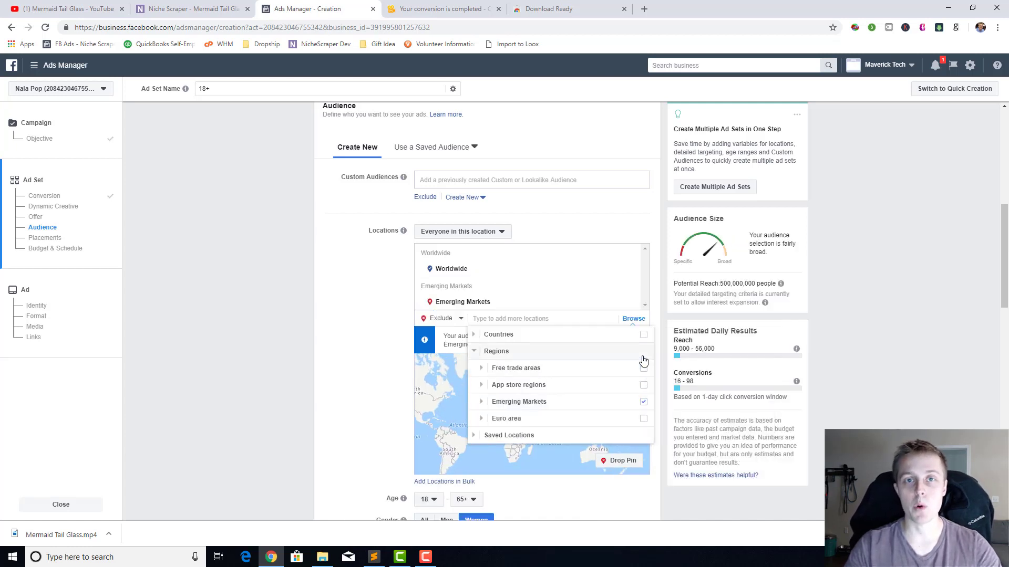
pyautogui.click(371, 348)
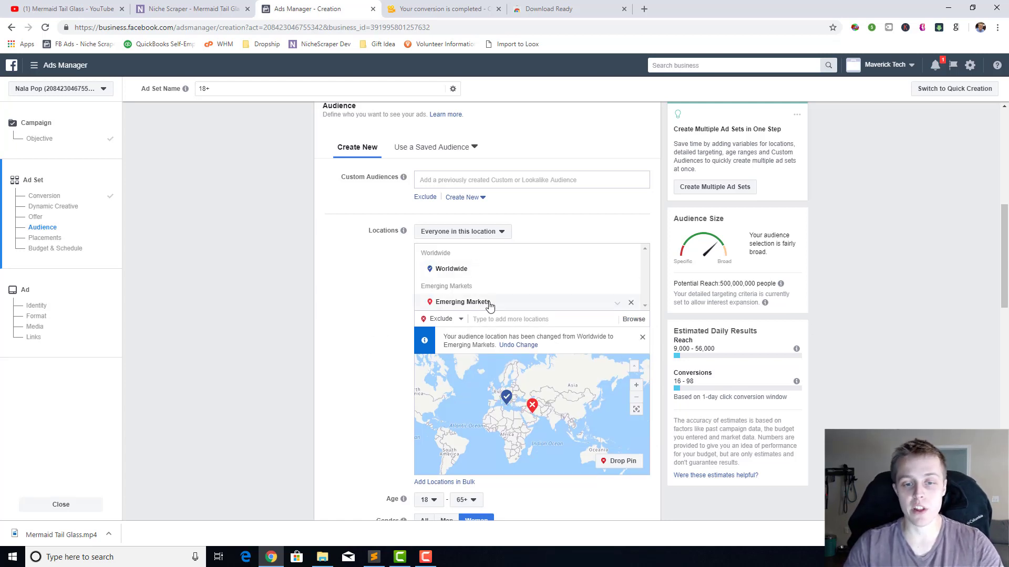
# Step: Check which countries the excluded Emerging Markets region covers and dismiss the notice about the changed audience location
pyautogui.scroll(-3, 405, 287)
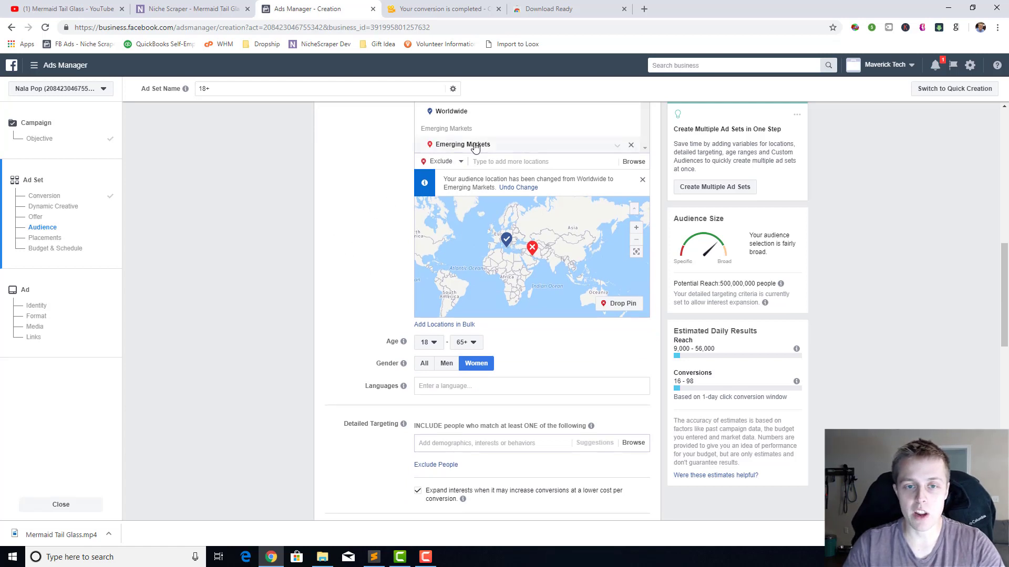
pyautogui.click(617, 146)
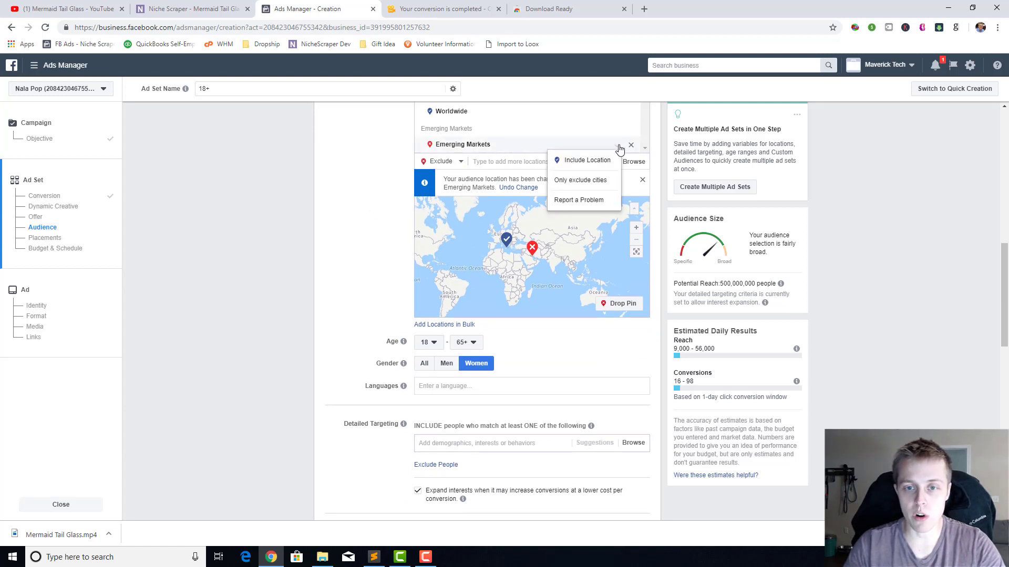
pyautogui.click(633, 161)
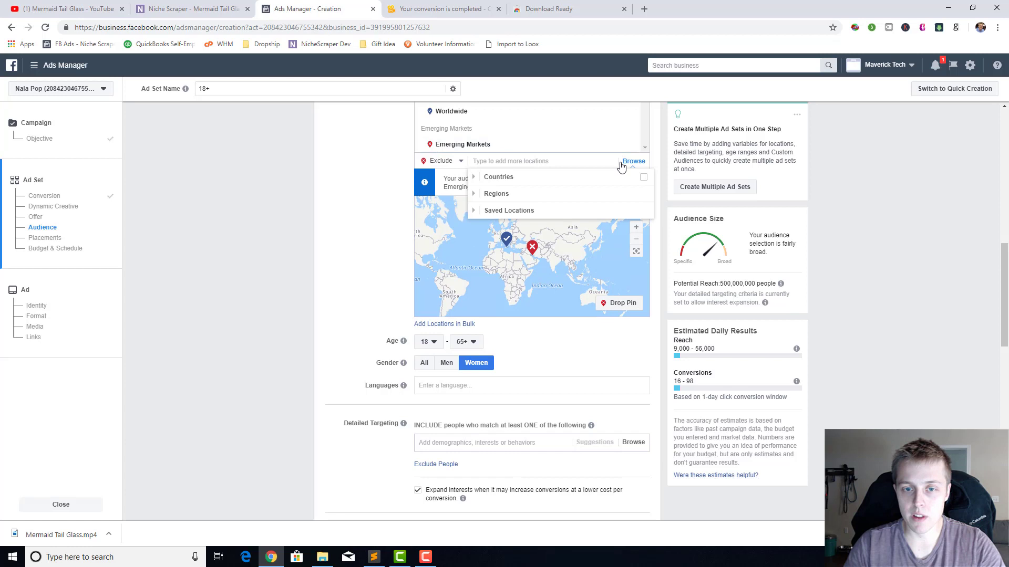
pyautogui.click(584, 197)
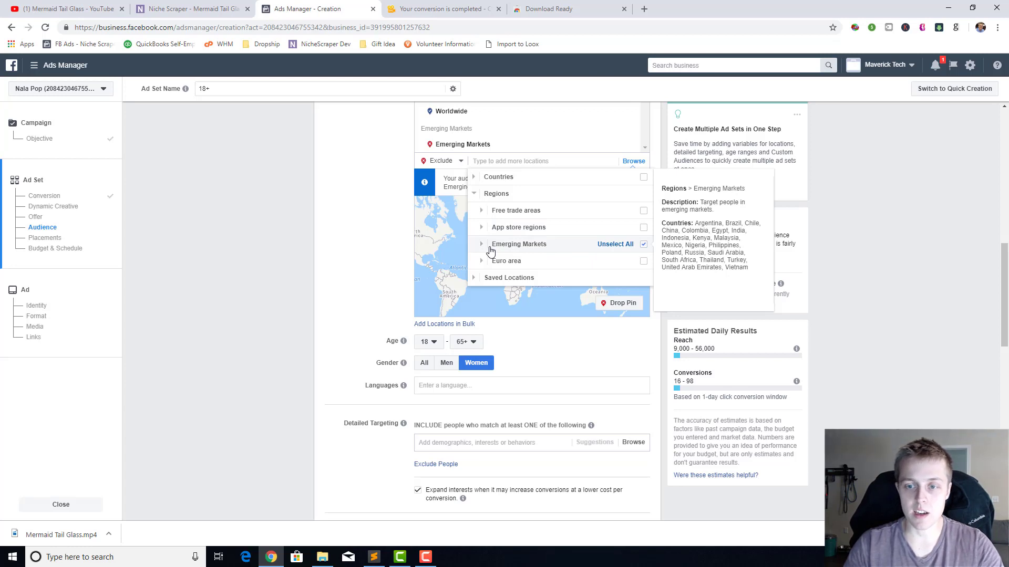
pyautogui.click(316, 203)
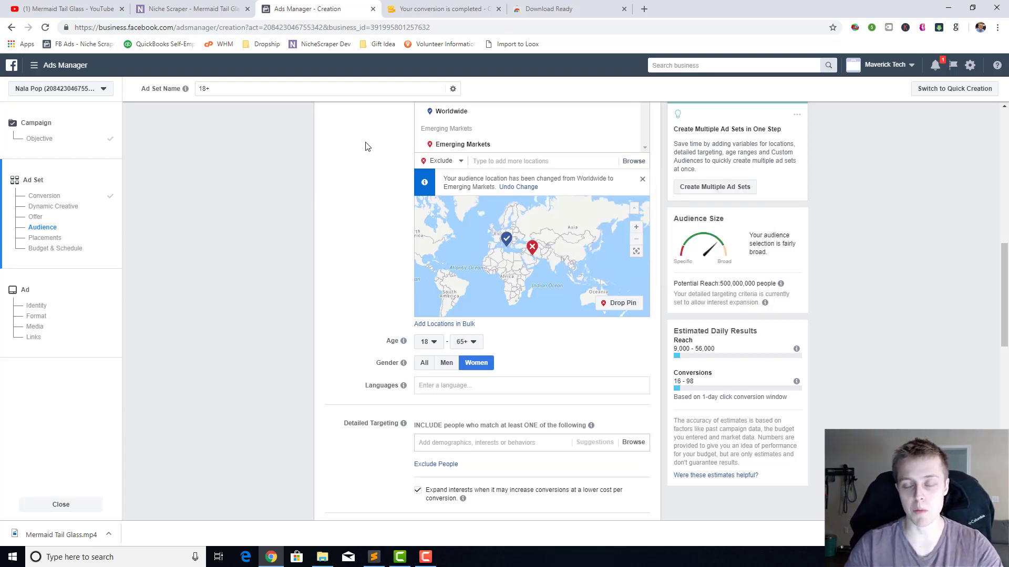
pyautogui.click(642, 179)
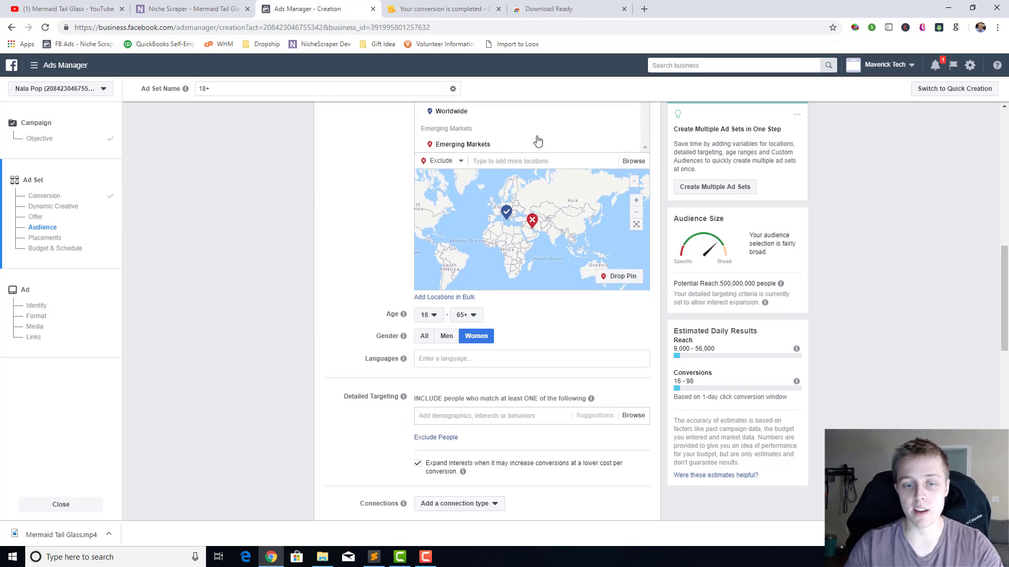
# Step: Check the example age range on Niche Scraper and set the audience age to 21–44 in Ads Manager
pyautogui.scroll(-3, 235, 164)
pyautogui.click(194, 8)
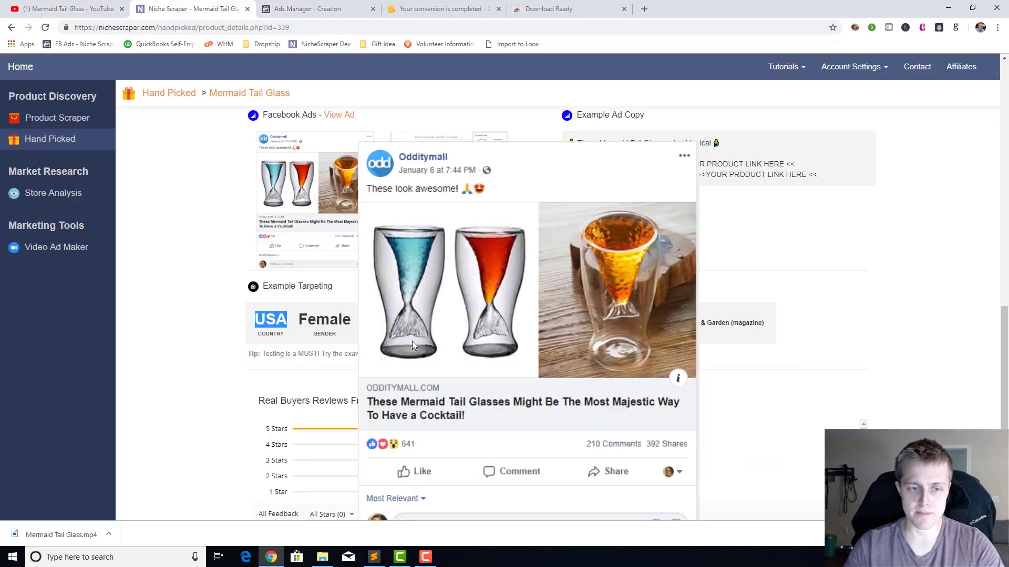
pyautogui.moveTo(409, 332); pyautogui.dragTo(375, 322)
pyautogui.click(307, 9)
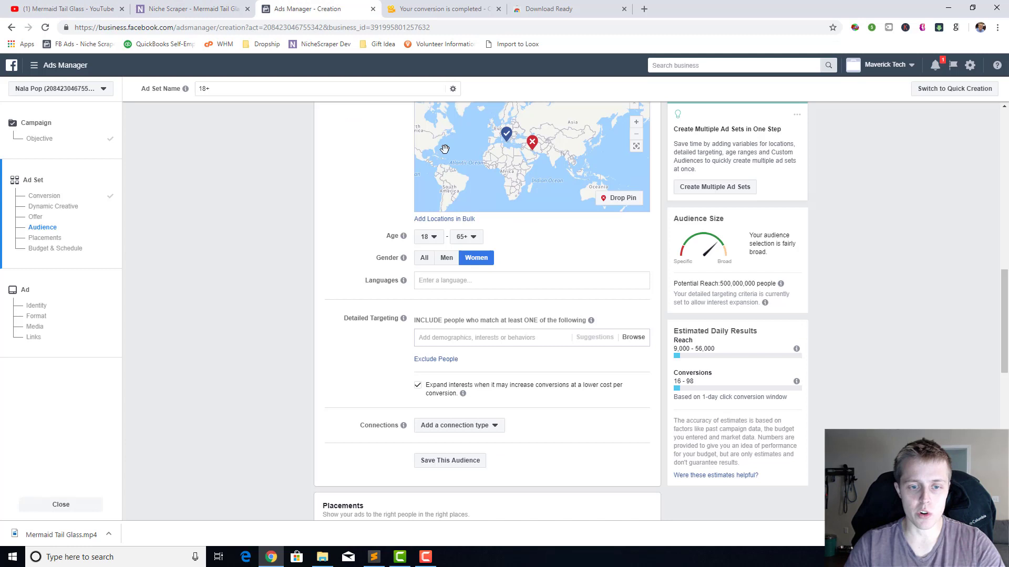
pyautogui.click(441, 237)
pyautogui.click(430, 374)
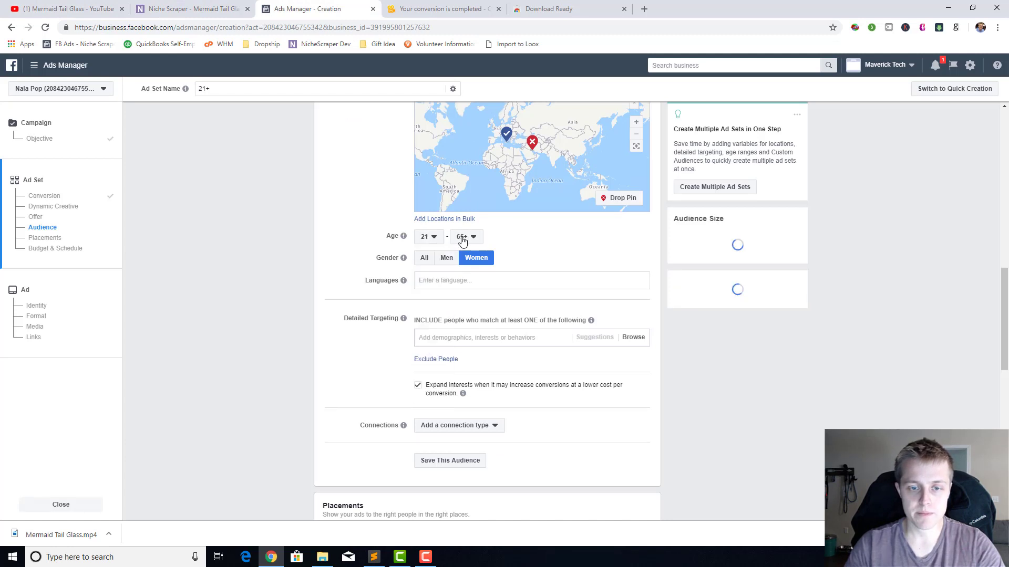
pyautogui.click(461, 238)
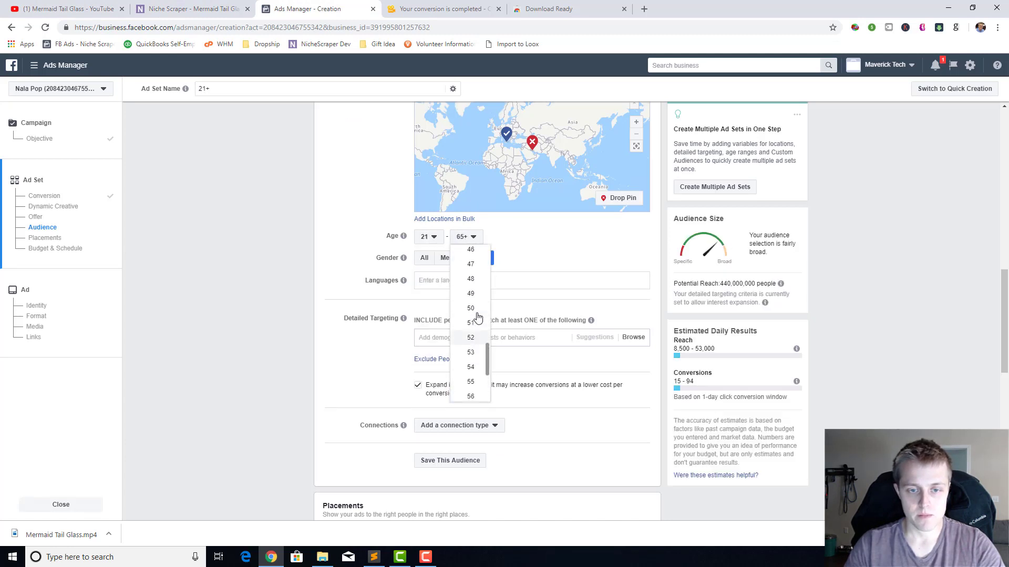
pyautogui.scroll(2, 476, 309)
pyautogui.click(472, 295)
# Step: Examine the example interests and the sample detailed targeting screenshot on Niche Scraper's Mermaid Tail Glass page
pyautogui.click(200, 3)
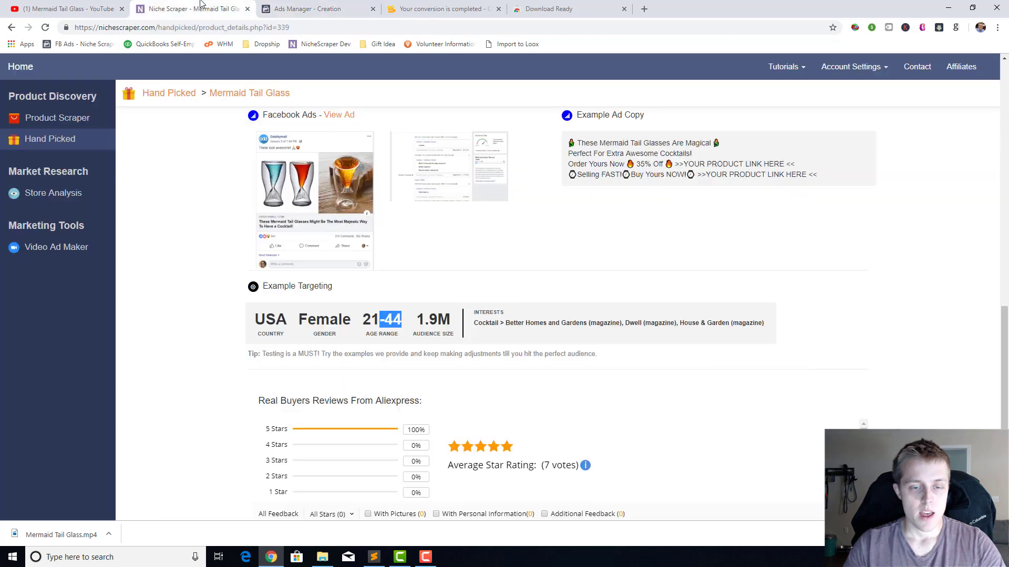
pyautogui.scroll(-1, 472, 288)
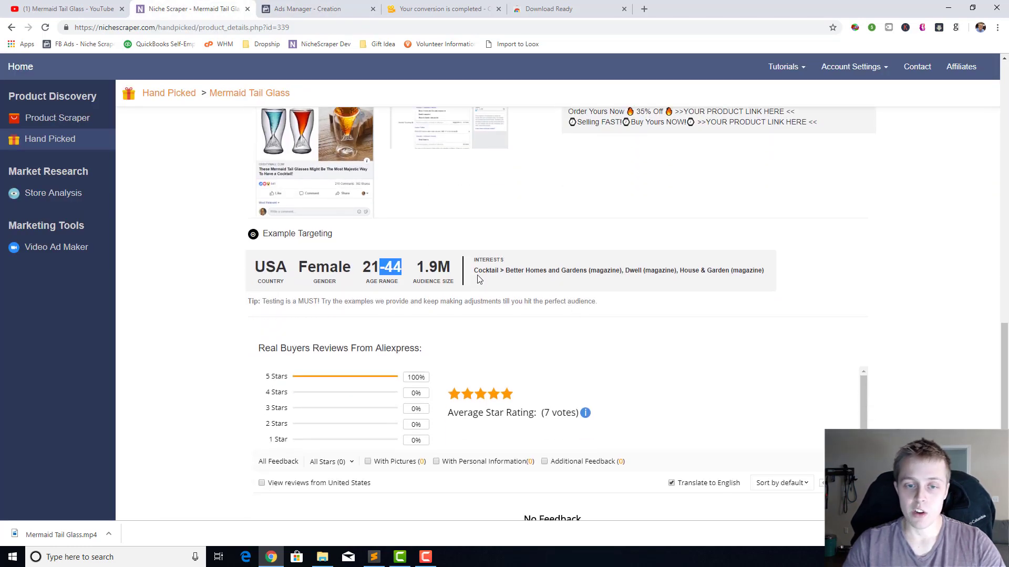
pyautogui.moveTo(474, 271); pyautogui.dragTo(766, 274)
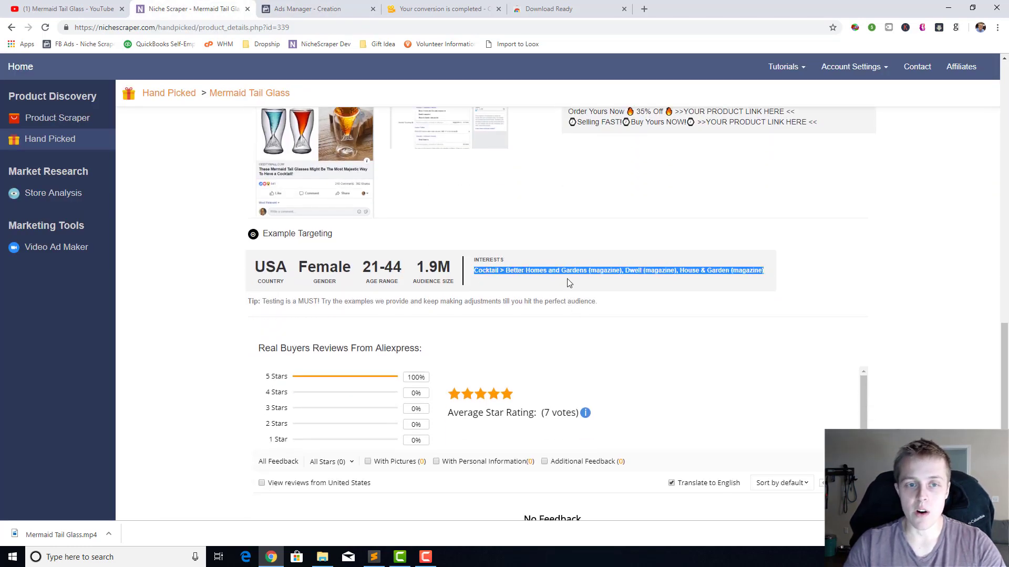
pyautogui.scroll(1, 499, 231)
pyautogui.moveTo(422, 167)
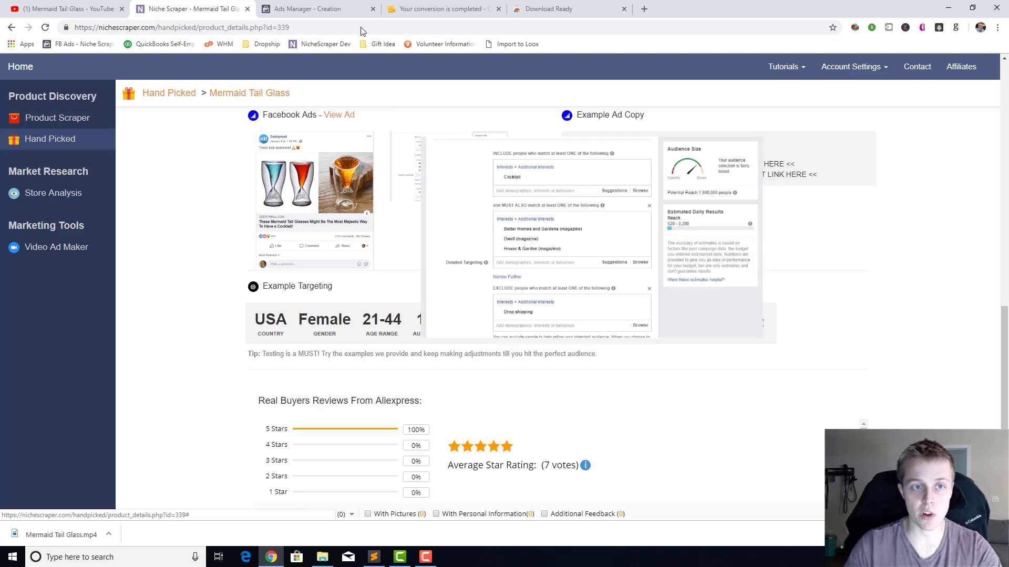
pyautogui.click(308, 8)
pyautogui.click(189, 8)
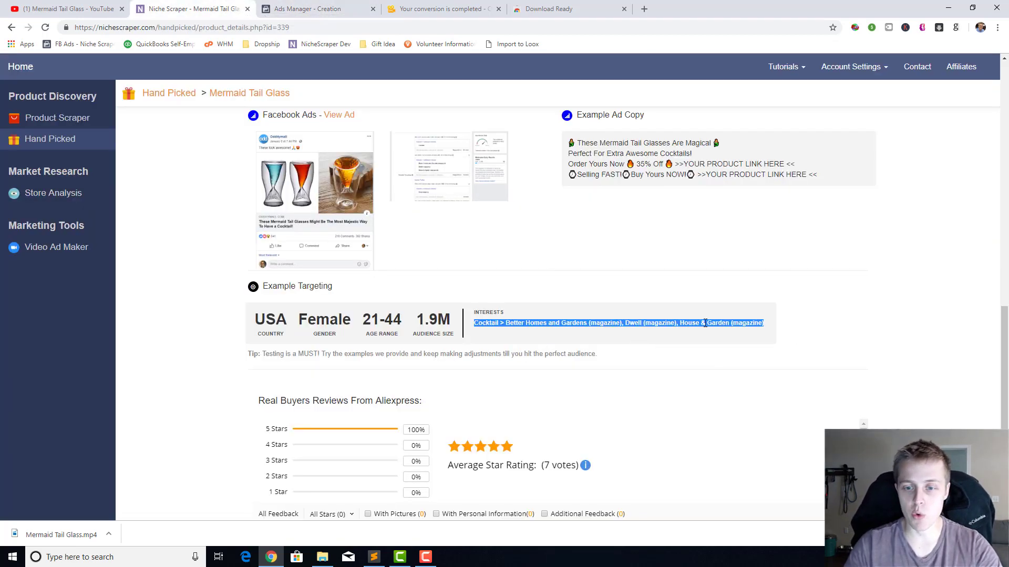
# Step: Turn off interest expansion for the ad set's detailed targeting in Ads Manager
pyautogui.click(307, 9)
pyautogui.scroll(-1, 341, 254)
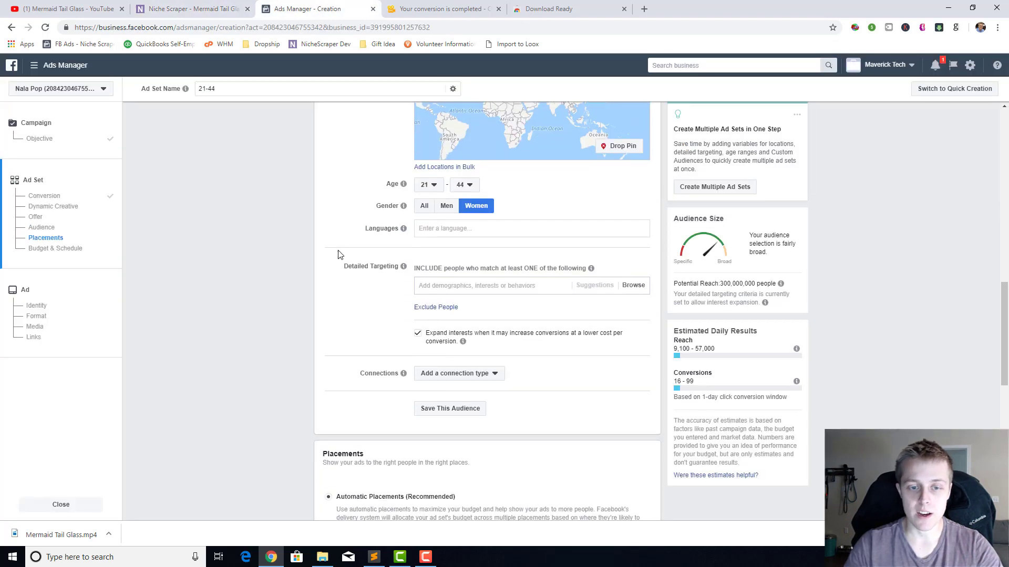
pyautogui.click(417, 333)
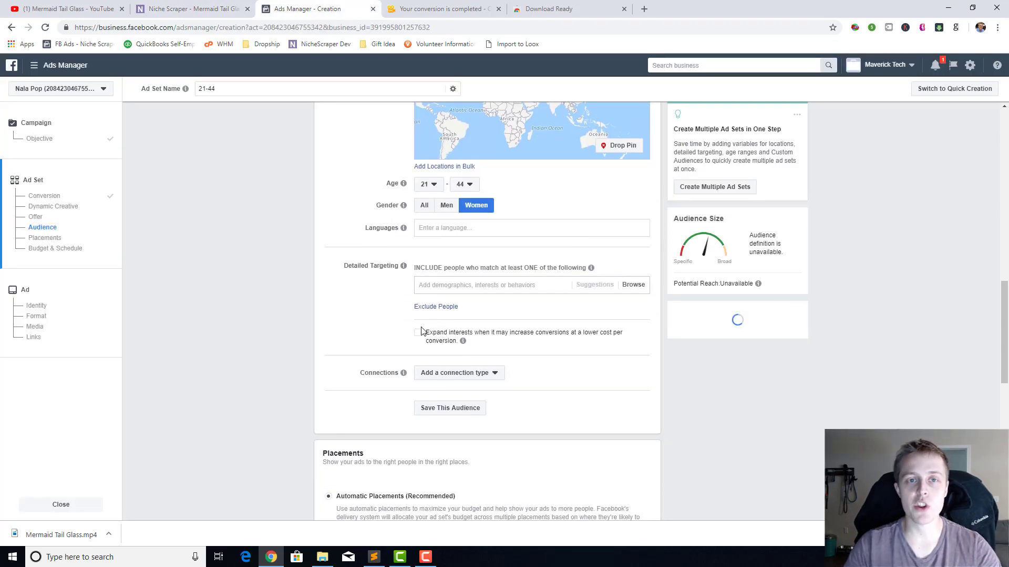
# Step: Consult Niche Scraper's example interests and add Cocktail as an included detailed targeting interest in Ads Manager
pyautogui.click(170, 5)
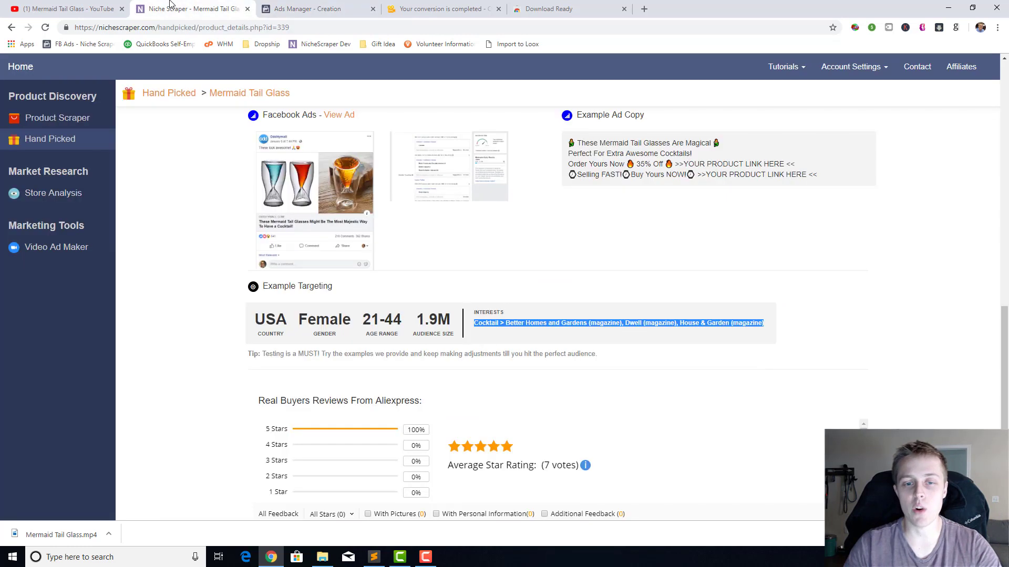
pyautogui.click(328, 7)
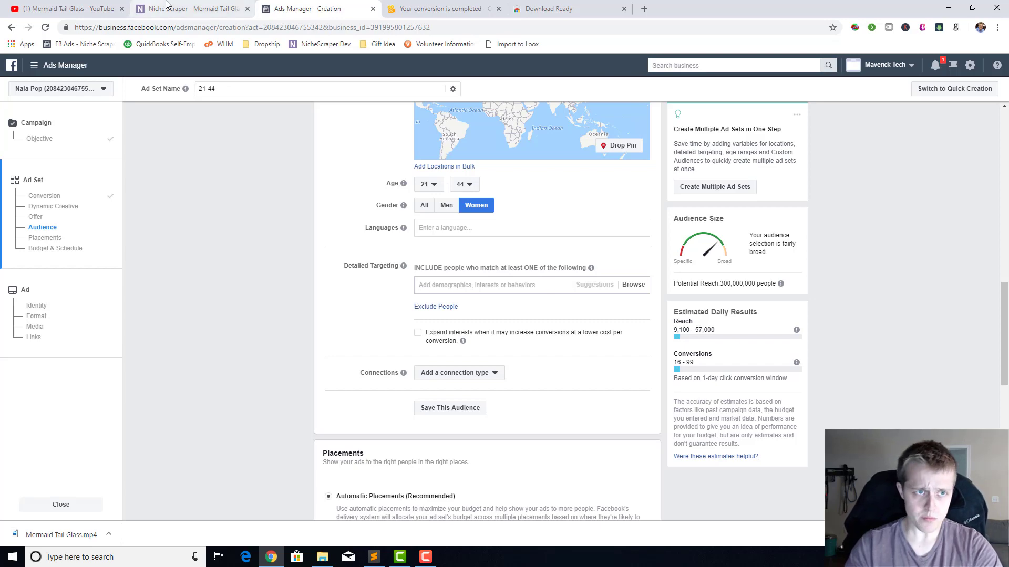
pyautogui.click(187, 8)
pyautogui.click(295, 9)
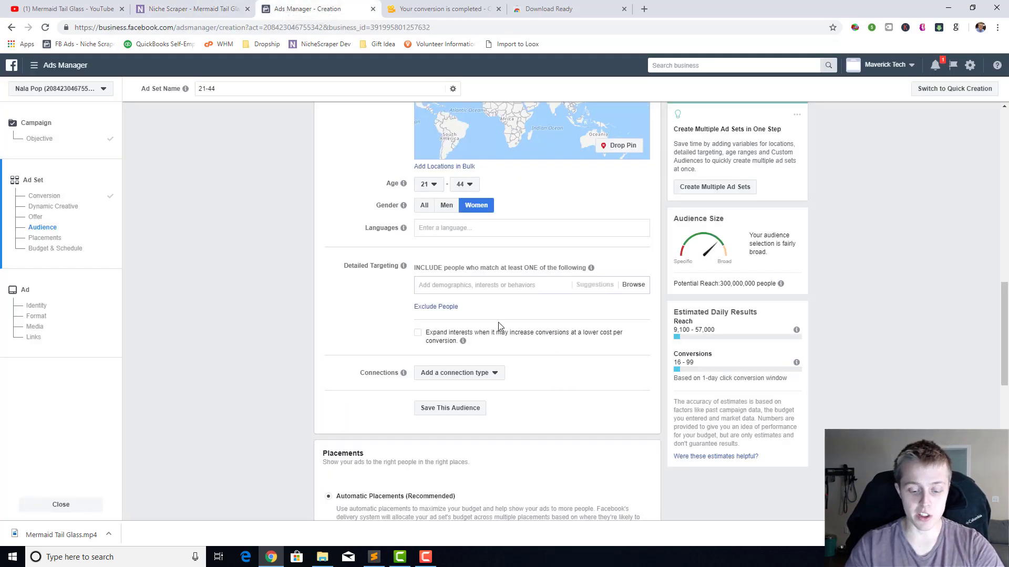
pyautogui.write('Co')
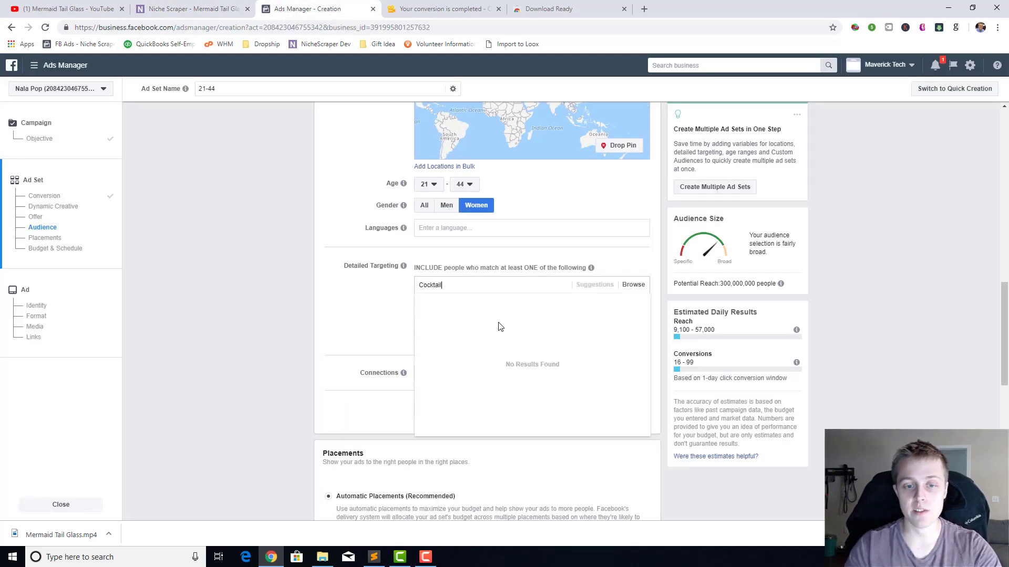
pyautogui.write('cktail')
pyautogui.click(455, 303)
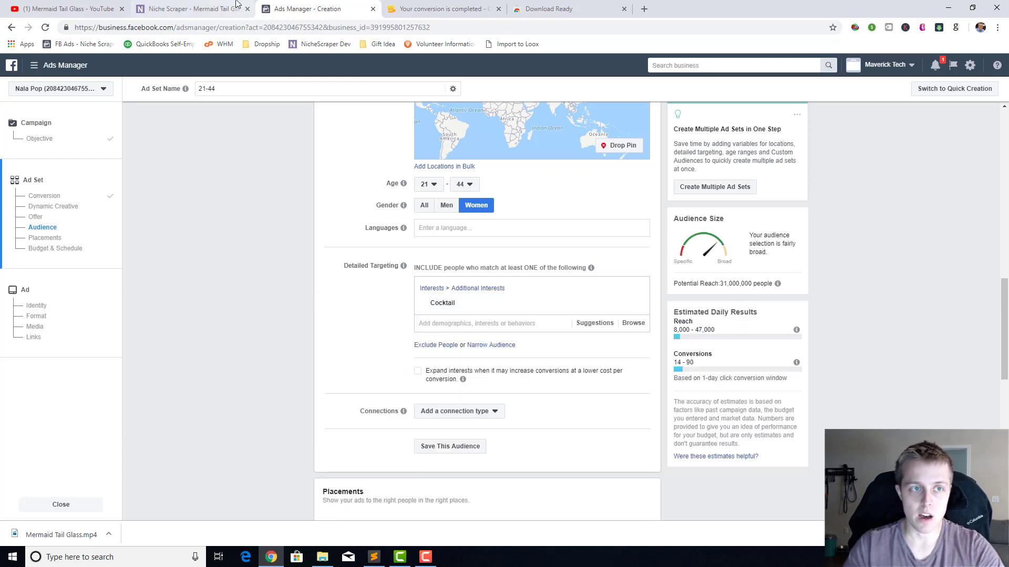
# Step: Narrow the audience to people who must also match the Better Homes and Gardens (magazine) interest from Niche Scraper's example
pyautogui.click(191, 8)
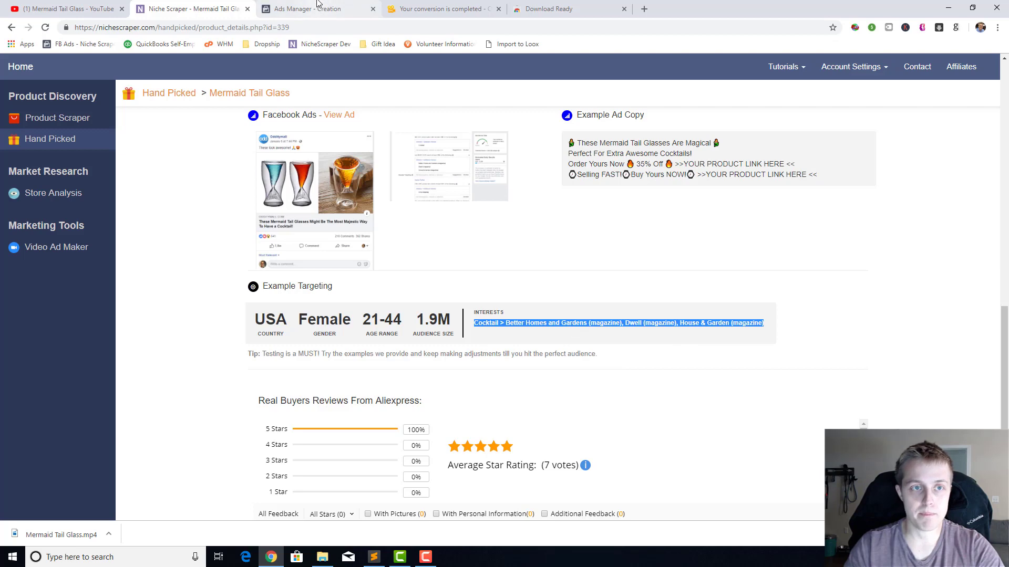
pyautogui.click(325, 6)
pyautogui.click(489, 351)
pyautogui.click(440, 363)
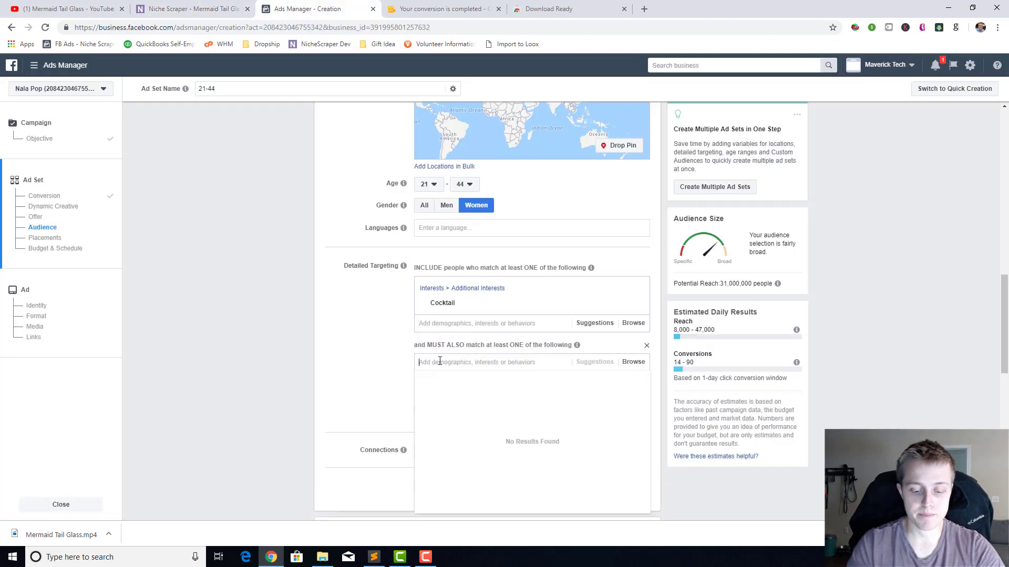
pyautogui.write('Better Hopm')
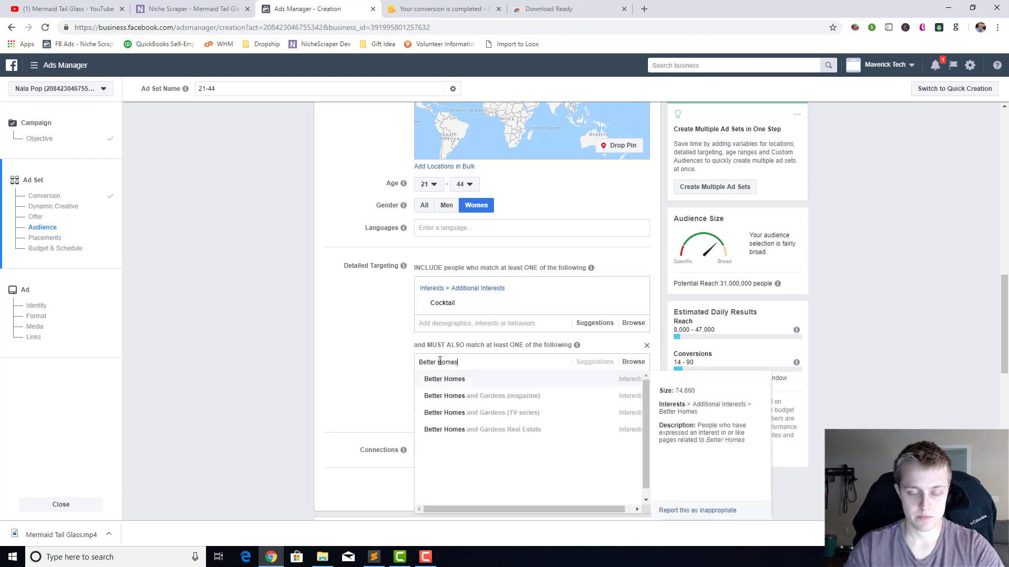
pyautogui.click(478, 396)
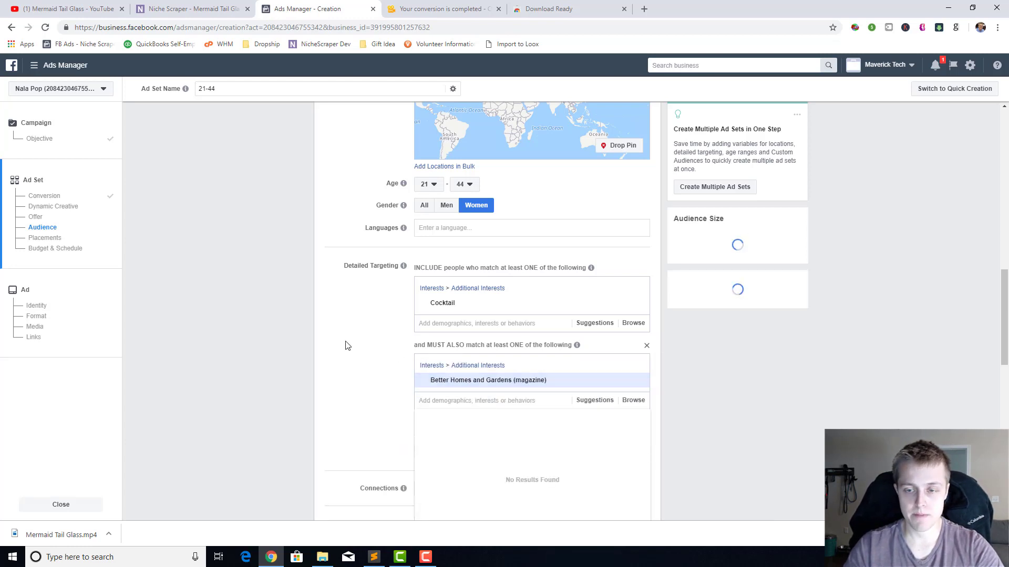
pyautogui.click(341, 327)
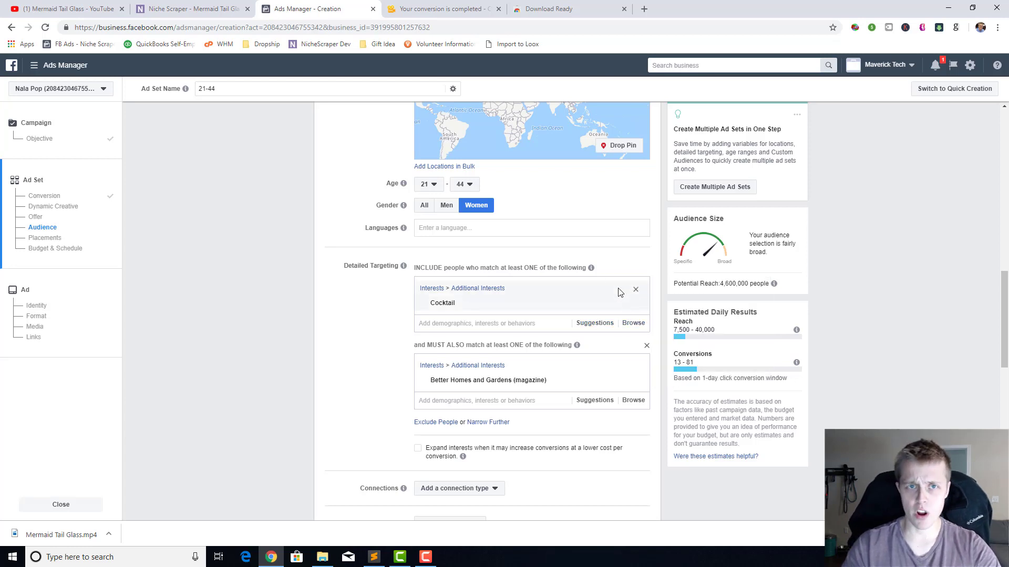
# Step: Review the Cocktail and Better Homes and Gardens (magazine) targeting, its potential reach, and Niche Scraper's example targeting
pyautogui.scroll(-1, 558, 270)
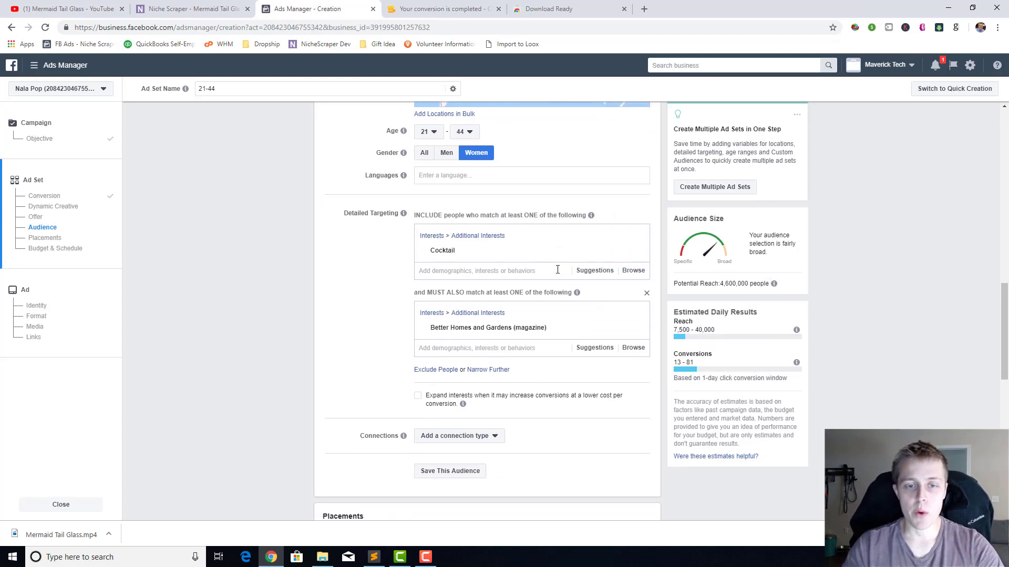
pyautogui.moveTo(499, 250)
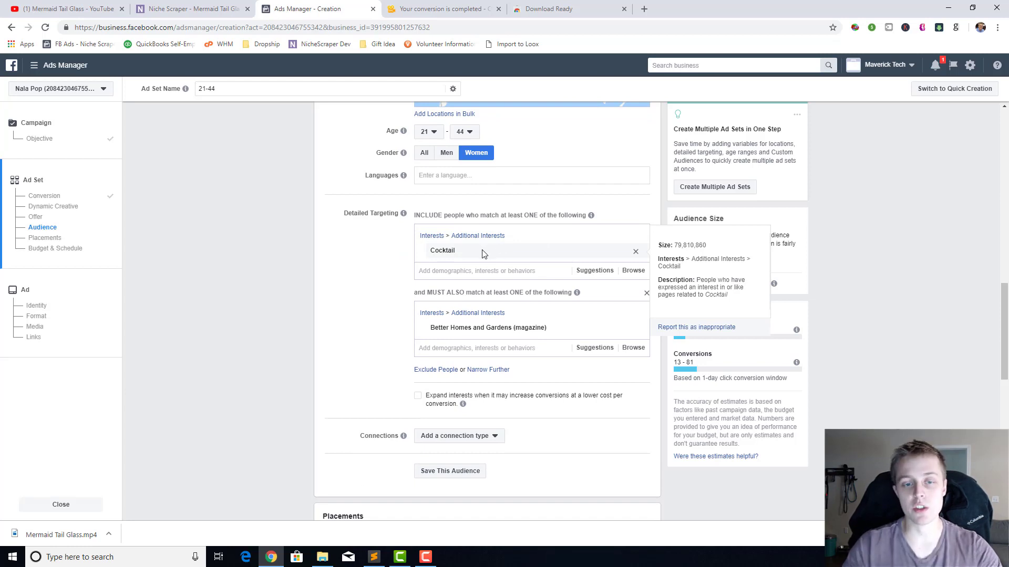
pyautogui.moveTo(546, 331)
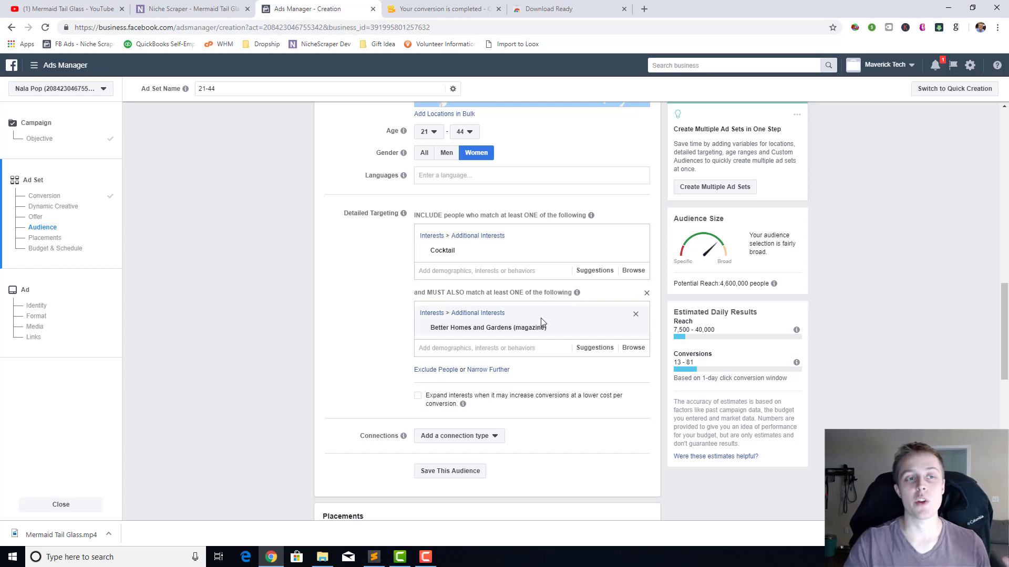
pyautogui.click(189, 9)
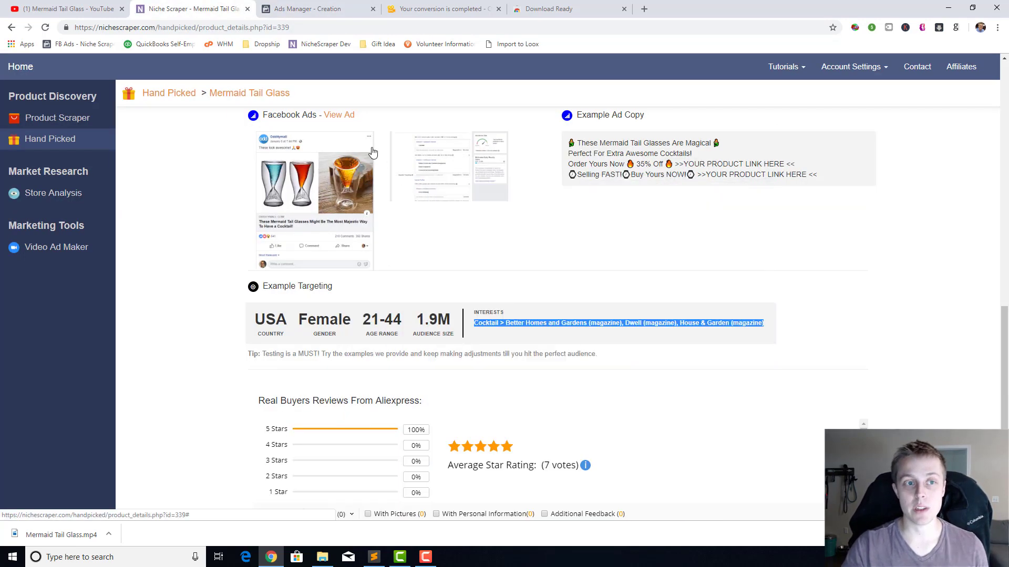
pyautogui.click(307, 9)
pyautogui.moveTo(773, 284)
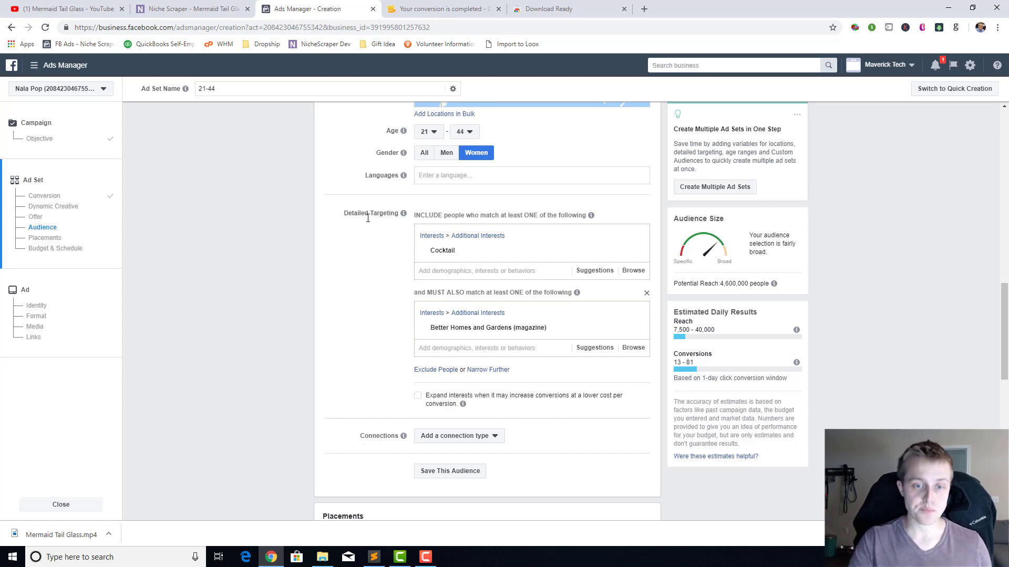
pyautogui.moveTo(444, 332)
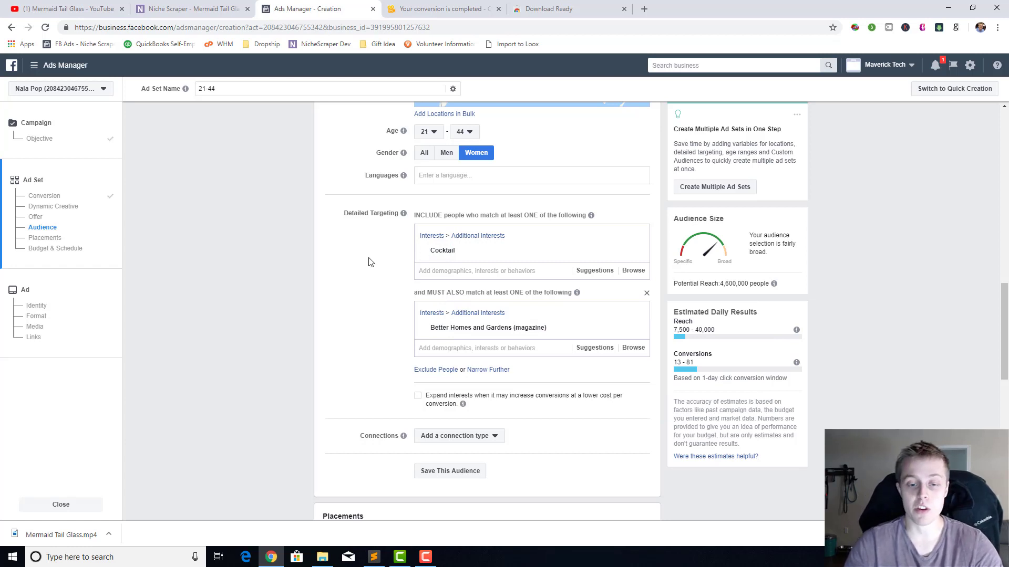
# Step: Switch the ad set to edited placements and limit the Facebook placements to Feeds
pyautogui.scroll(-4, 367, 259)
pyautogui.scroll(-4, 324, 245)
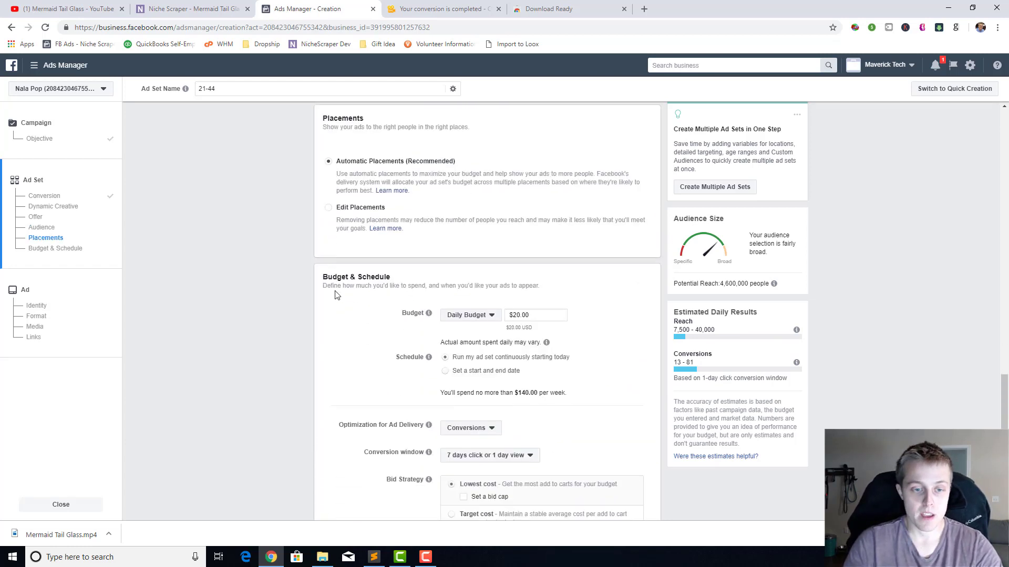
pyautogui.click(330, 188)
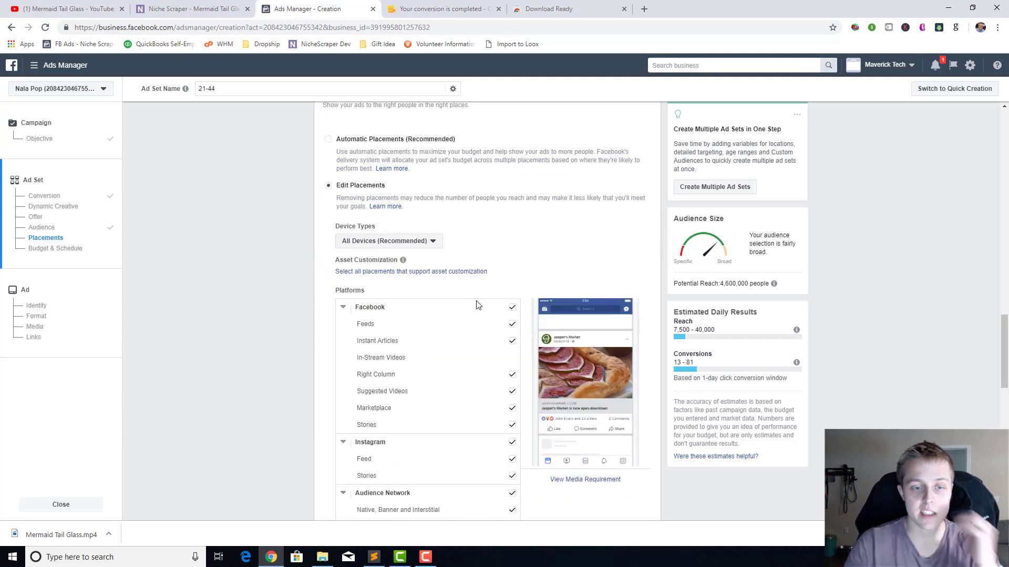
pyautogui.scroll(-1, 483, 302)
pyautogui.click(512, 255)
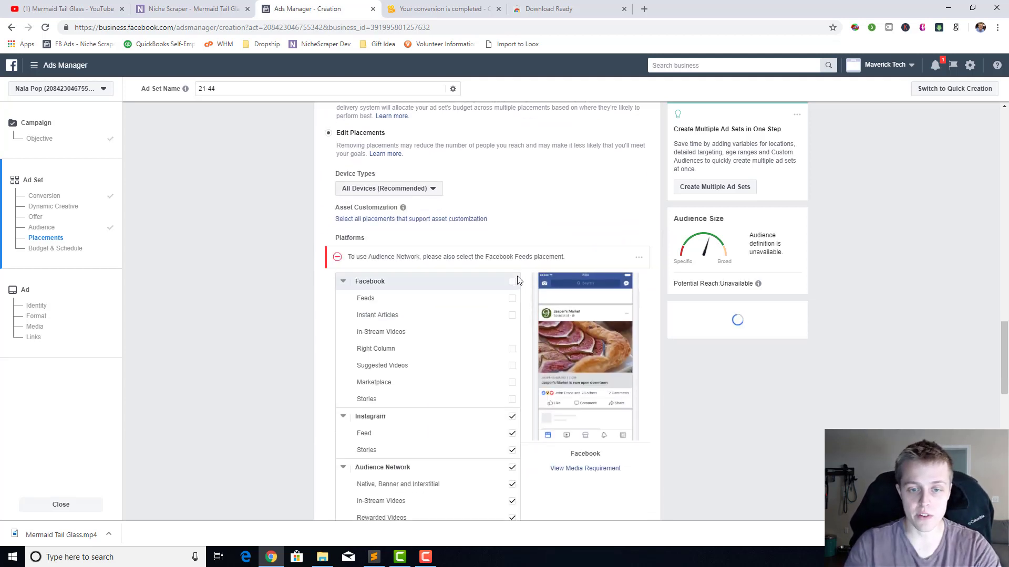
pyautogui.click(512, 304)
# Step: Remove all Audience Network and Messenger placements from the ad set
pyautogui.scroll(-3, 512, 363)
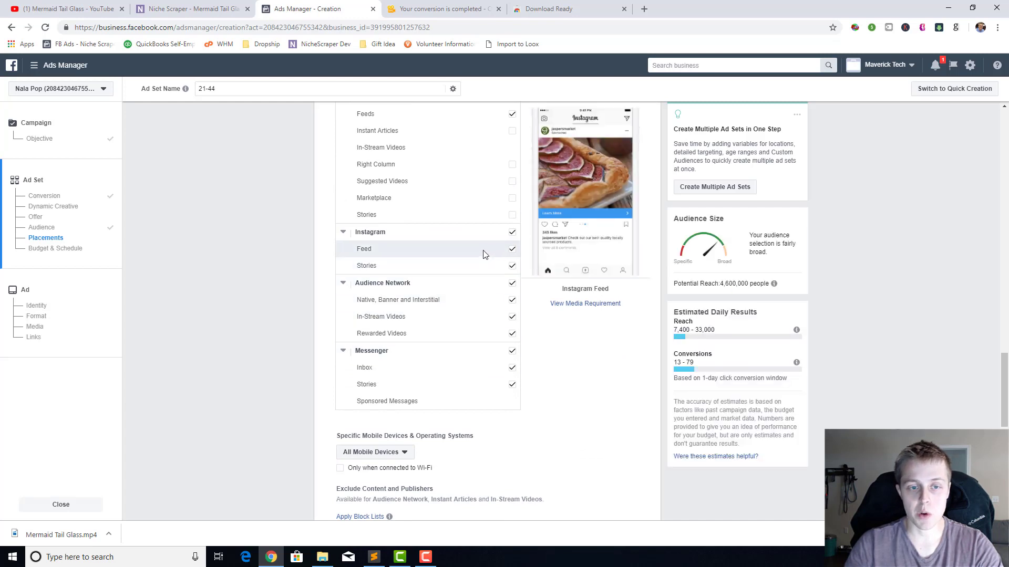
pyautogui.click(512, 284)
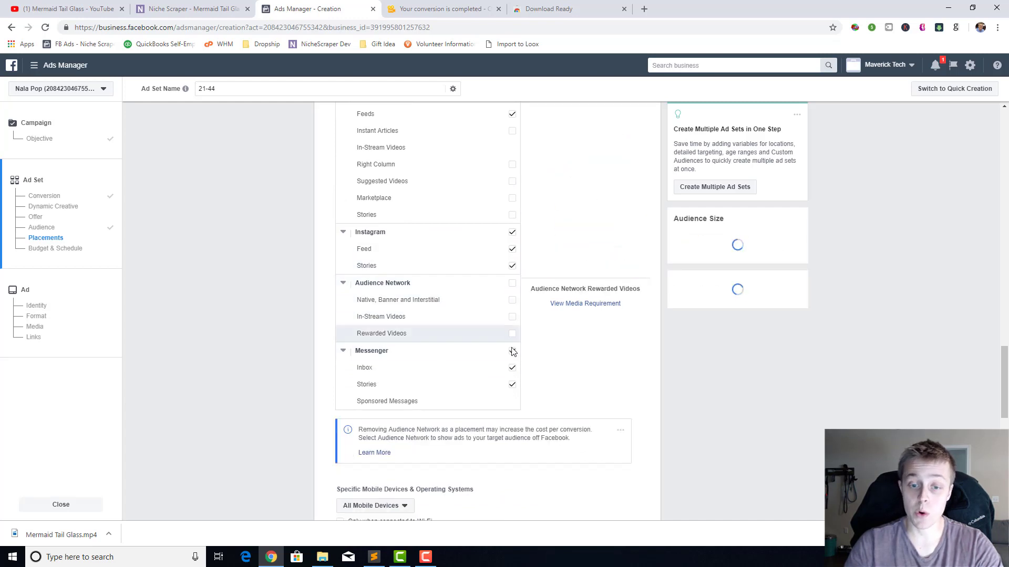
pyautogui.click(512, 351)
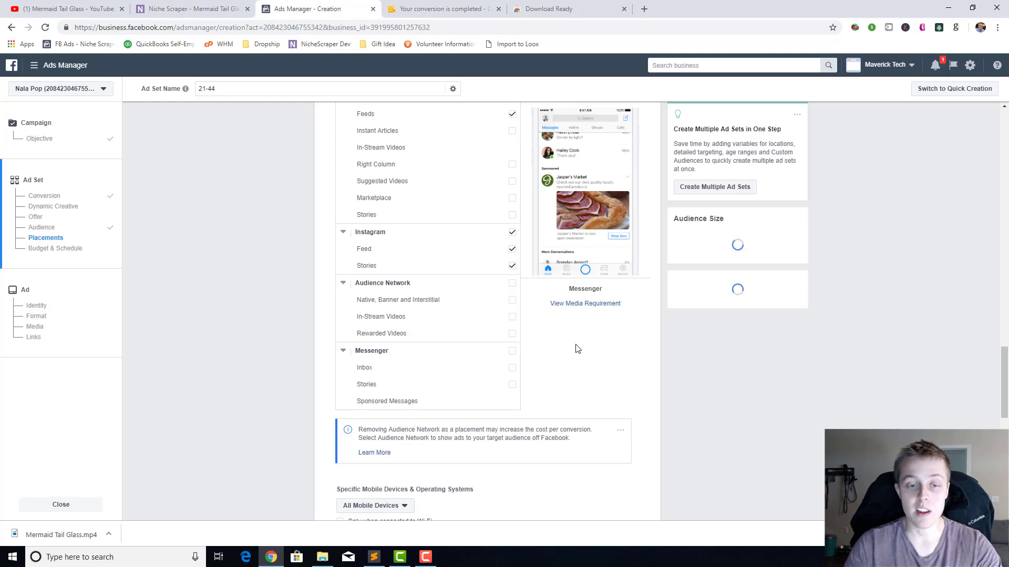
pyautogui.scroll(2, 577, 348)
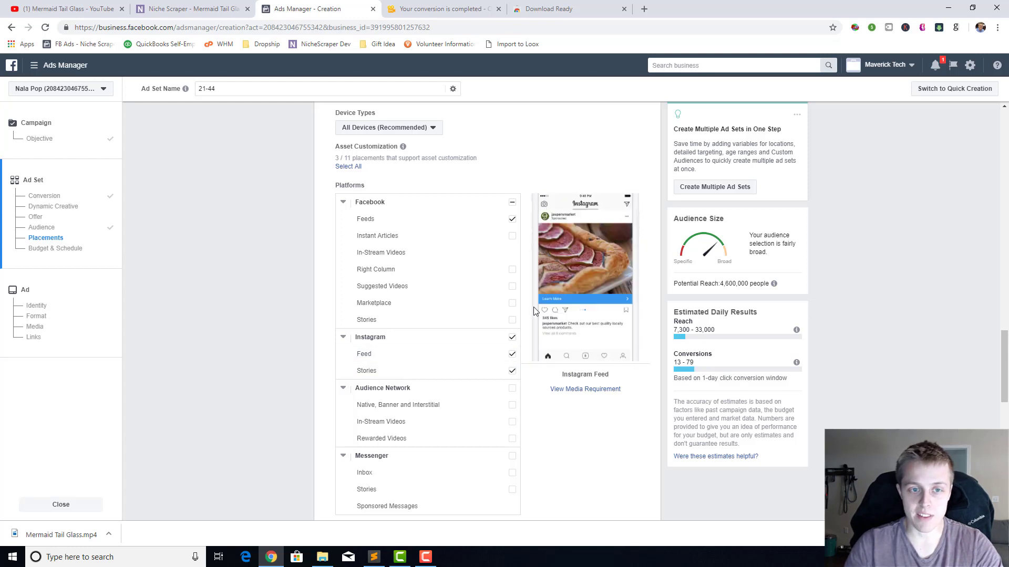
pyautogui.scroll(-7, 534, 307)
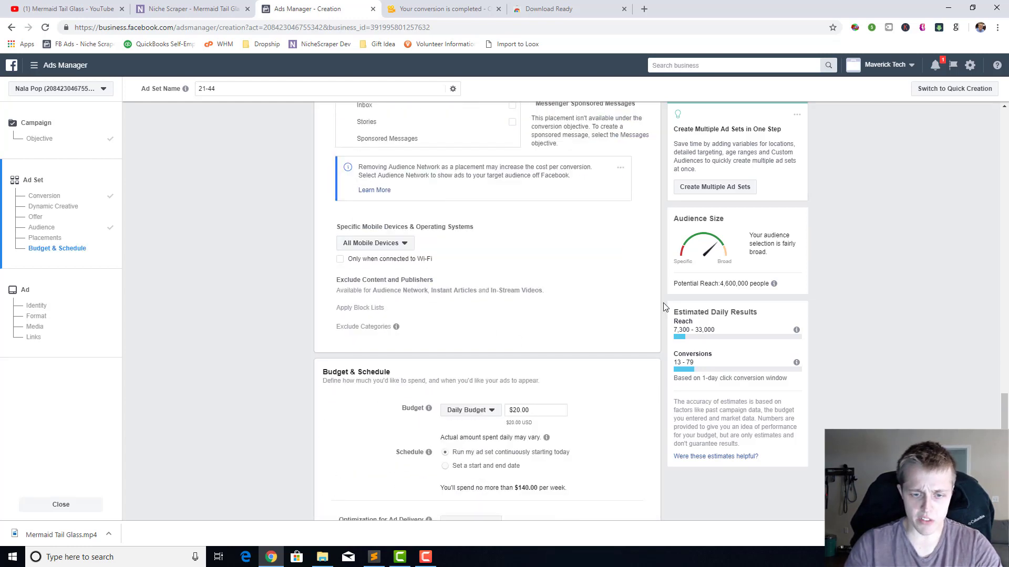
# Step: Set the ad set's daily budget to $5.00 and continue to the ad setup
pyautogui.scroll(-2, 540, 301)
pyautogui.doubleClick(517, 305)
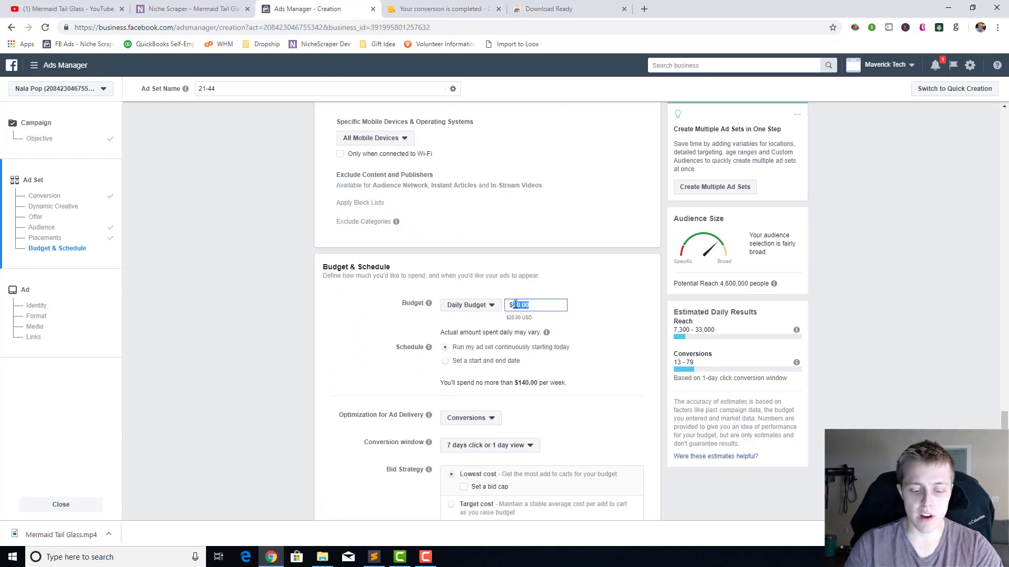
pyautogui.write('5')
pyautogui.click(615, 294)
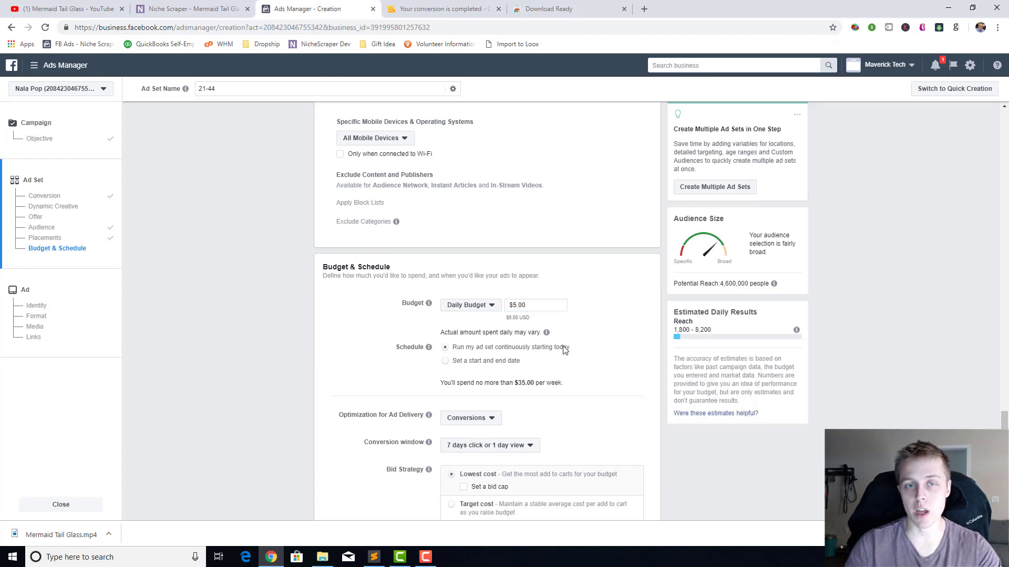
pyautogui.scroll(-3, 565, 349)
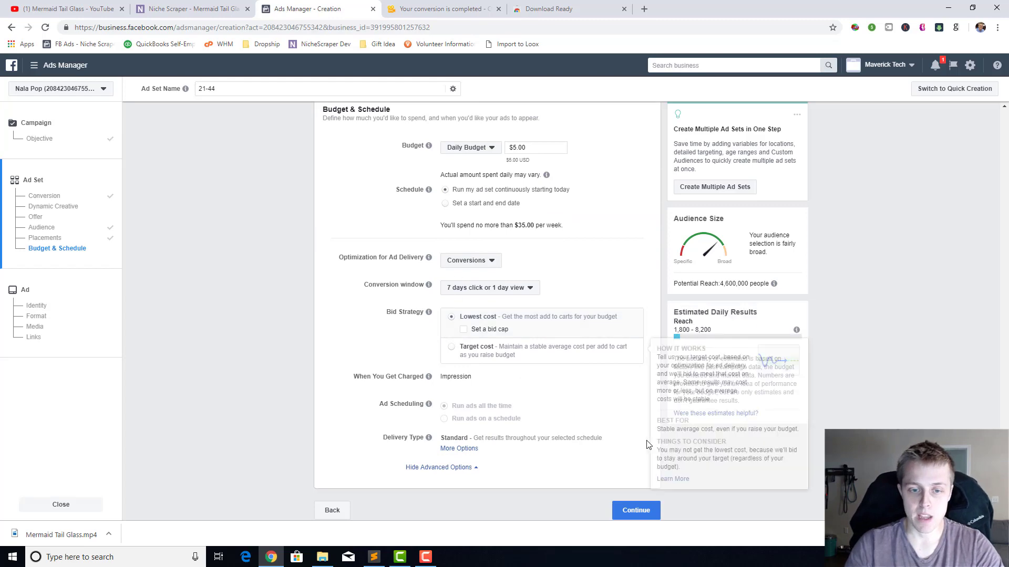
pyautogui.click(636, 511)
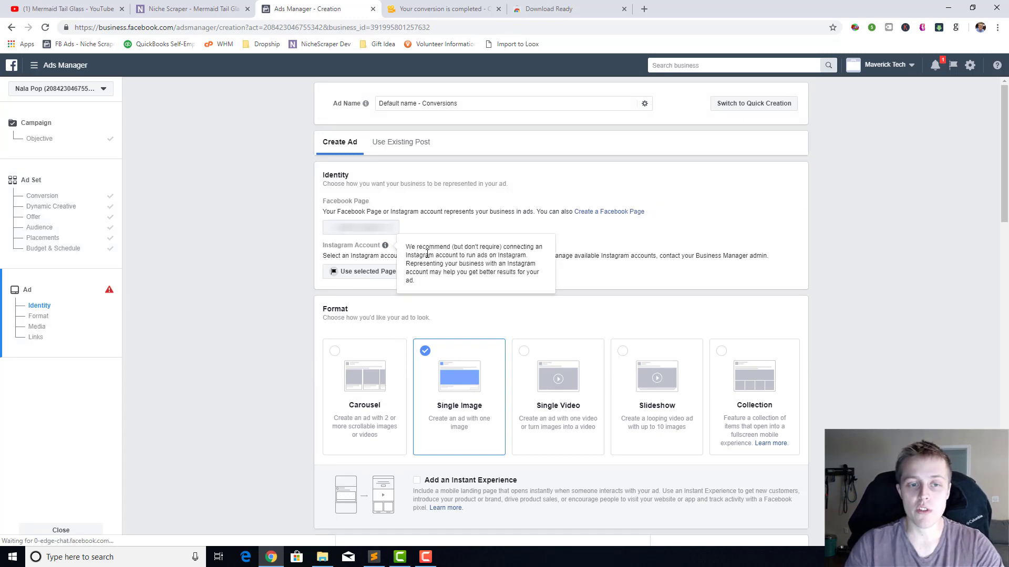
# Step: Choose Nala Pop as the ad's Facebook Page and use the selected Page as its Instagram account
pyautogui.click(378, 231)
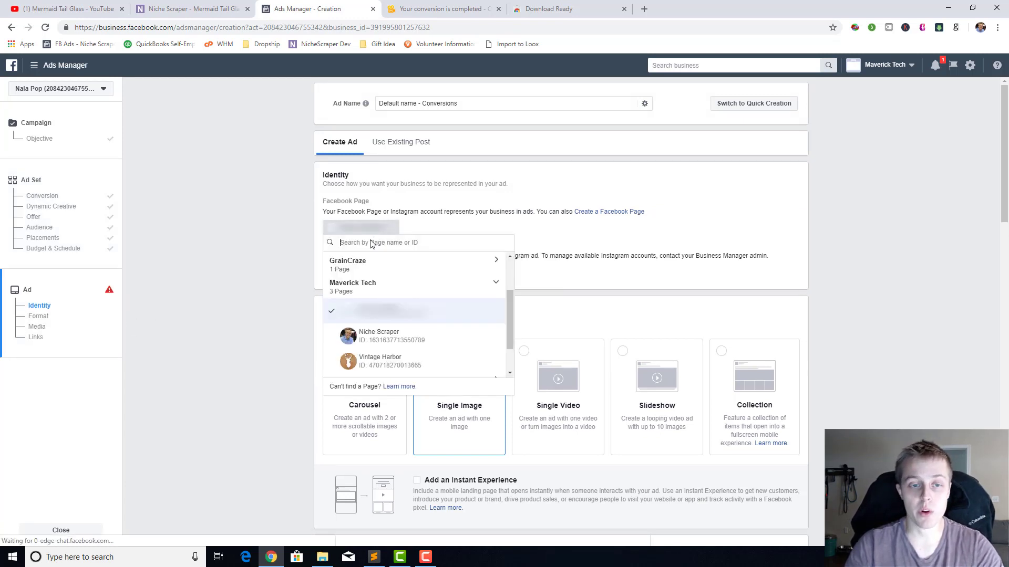
pyautogui.write('Nala')
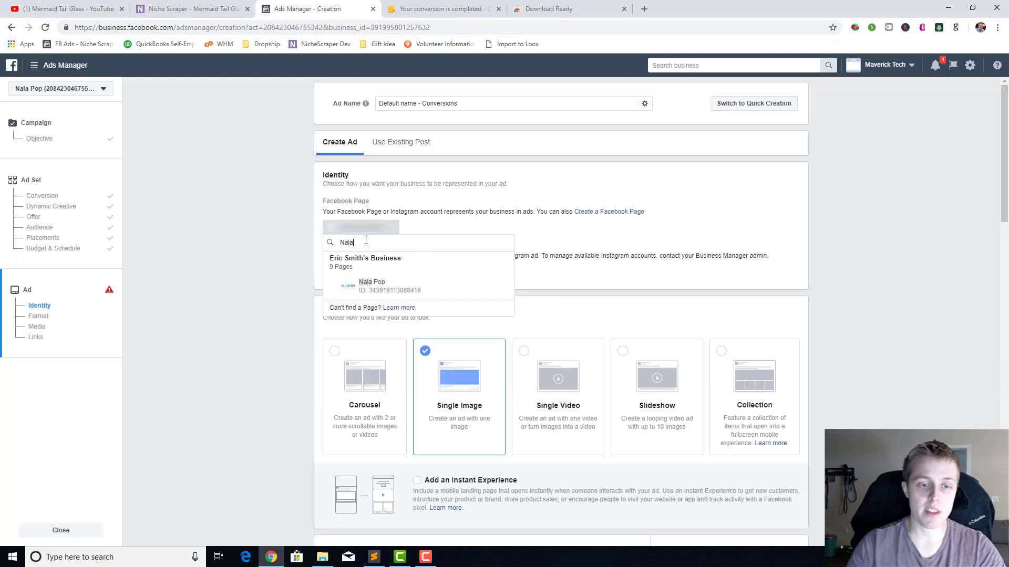
pyautogui.click(364, 289)
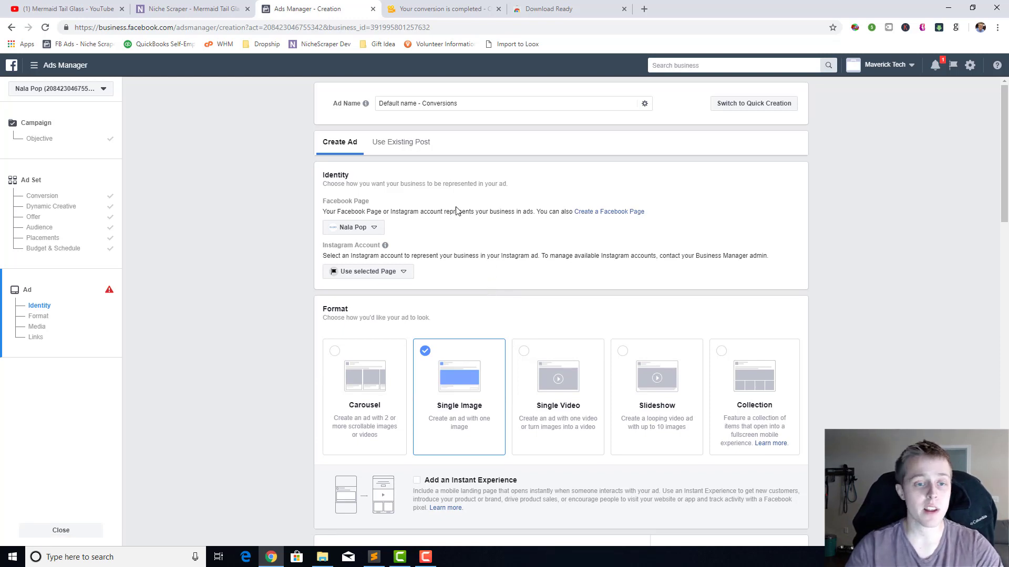
pyautogui.click(363, 272)
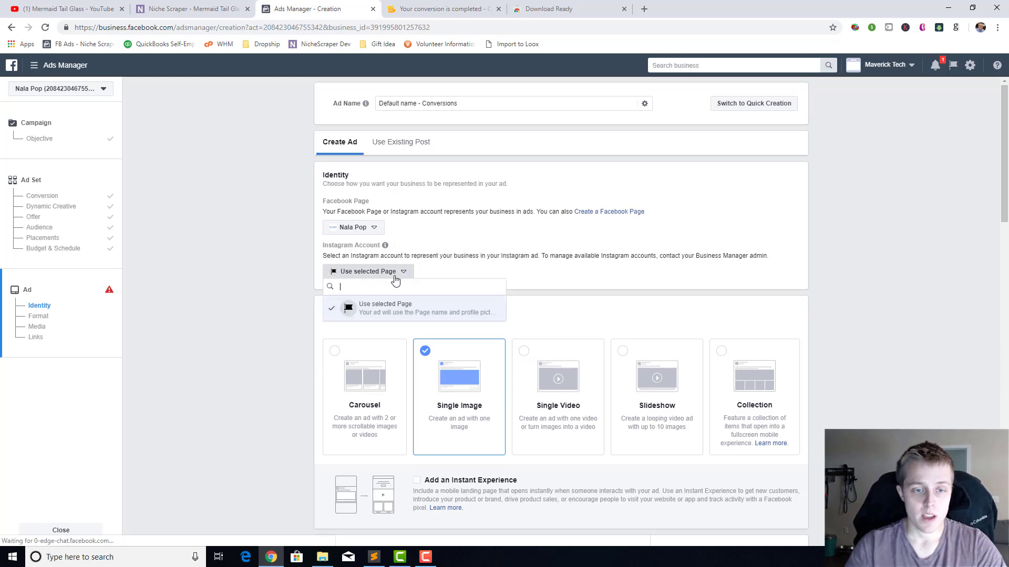
pyautogui.click(410, 305)
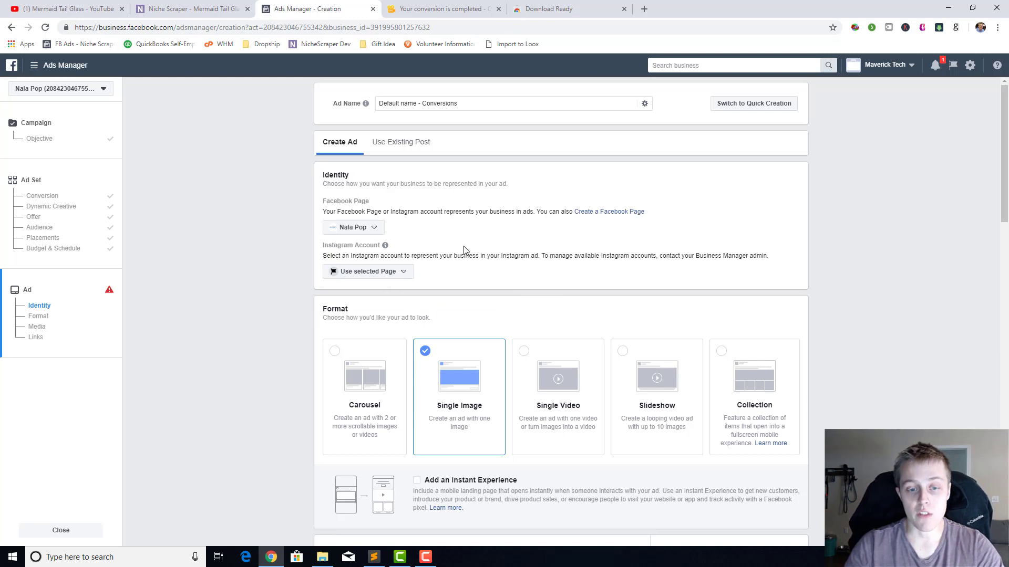
# Step: Set the ad format to Single Video and upload the Mermaid Tail Glass MP4 file from Downloads
pyautogui.scroll(-1, 288, 179)
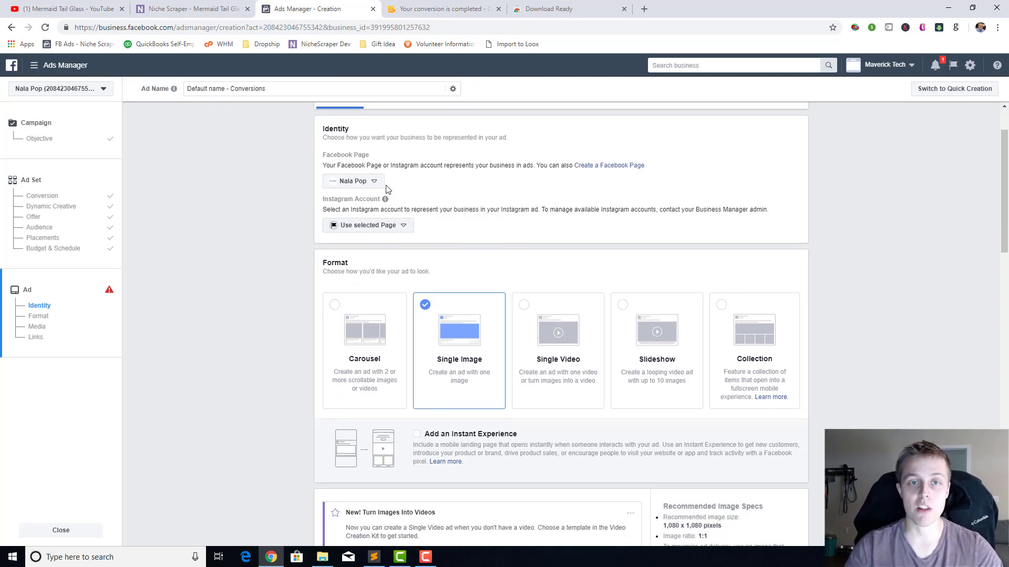
pyautogui.scroll(-3, 171, 239)
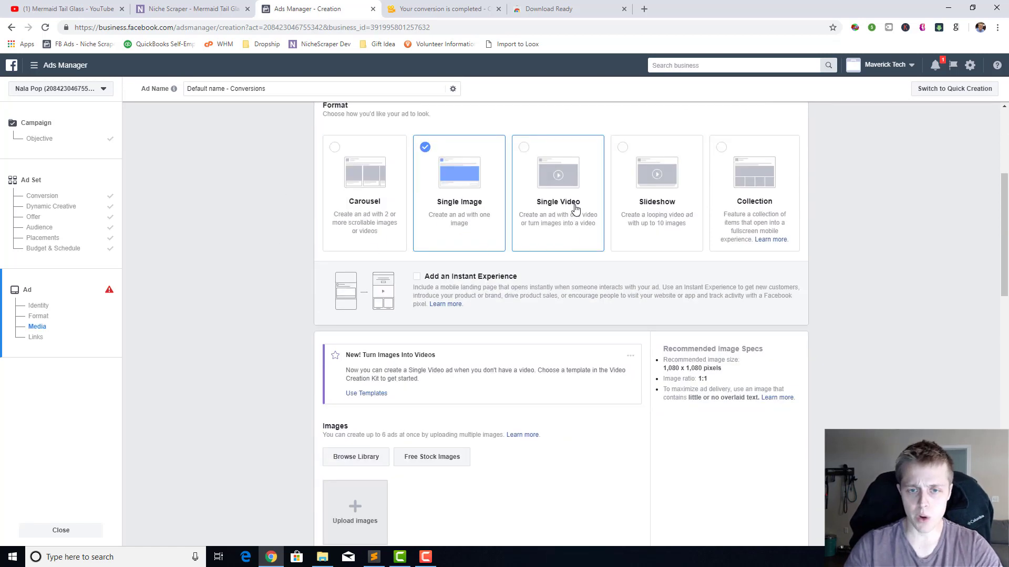
pyautogui.scroll(-3, 295, 254)
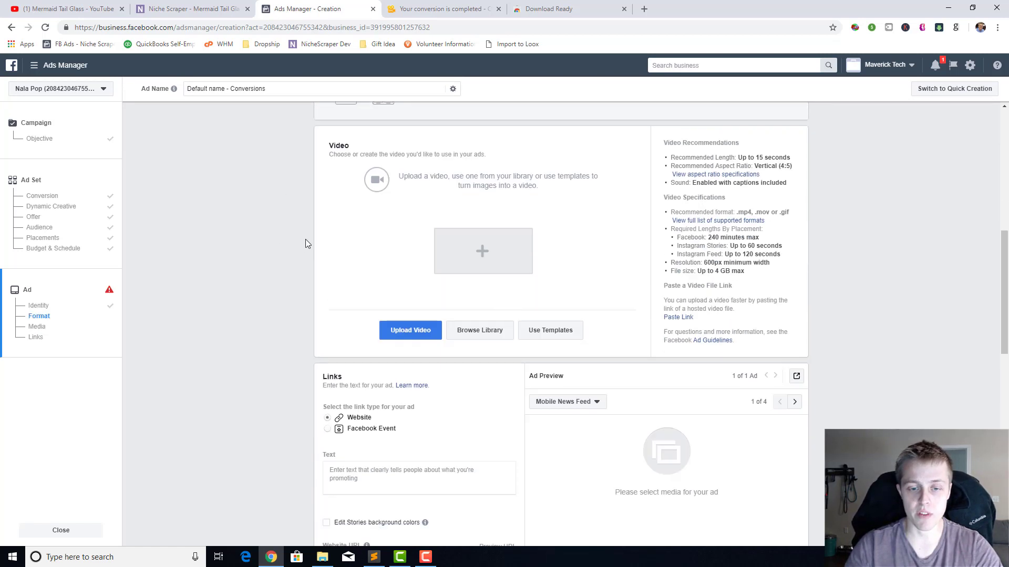
pyautogui.click(486, 326)
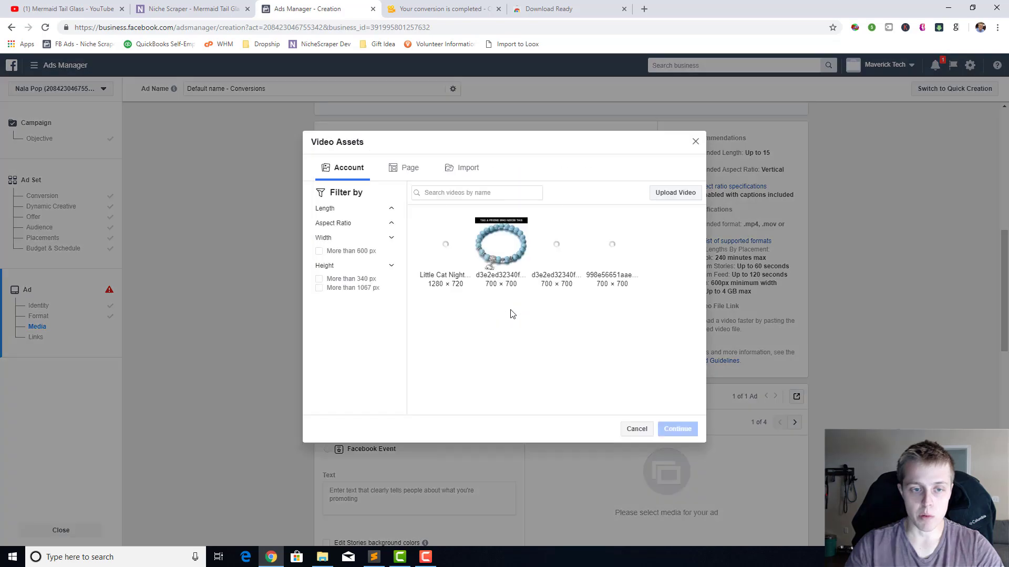
pyautogui.click(675, 192)
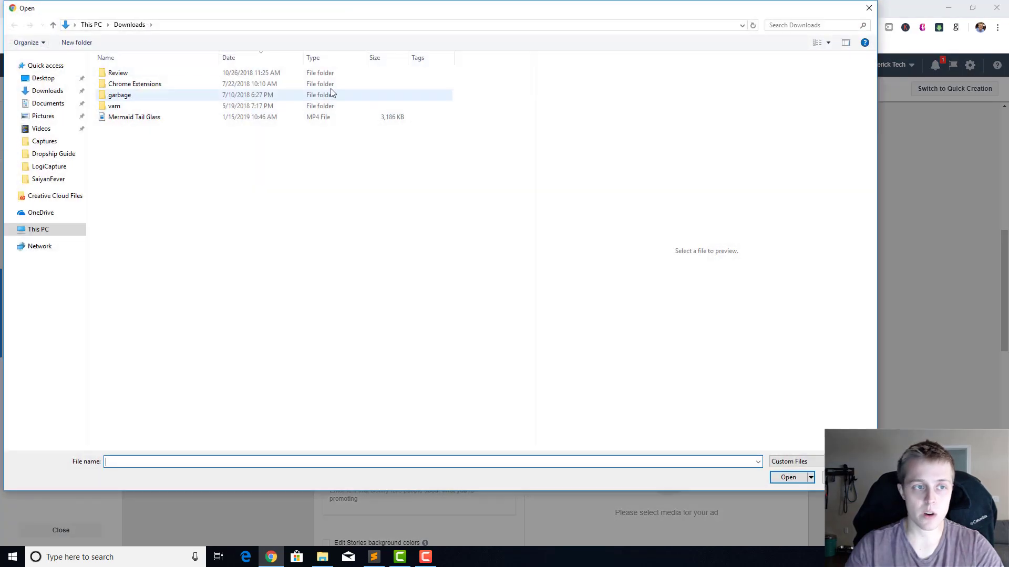
pyautogui.doubleClick(161, 120)
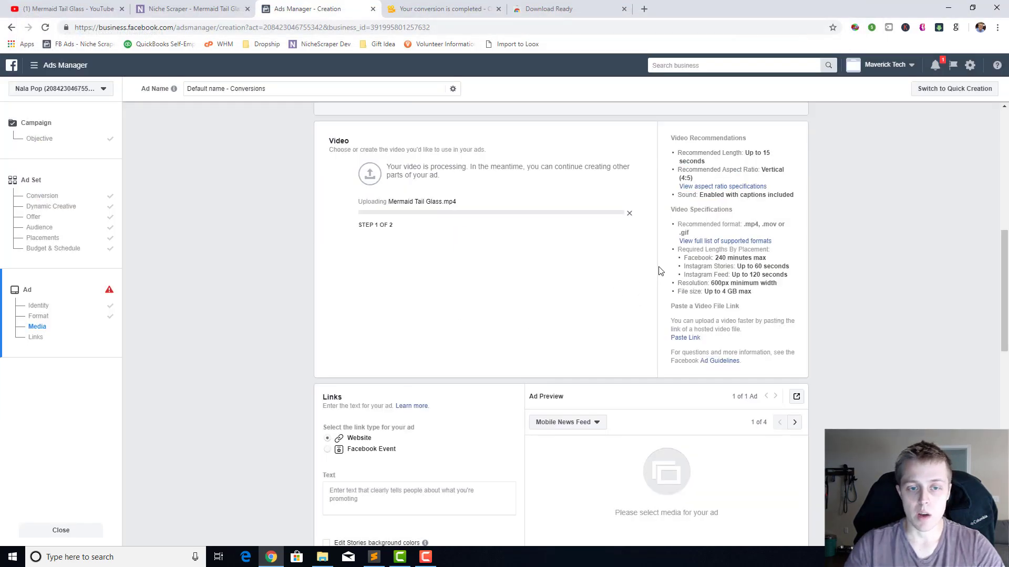
# Step: Copy Niche Scraper's example ad copy for the Mermaid Tail Glass into the ad's text
pyautogui.scroll(-4, 672, 295)
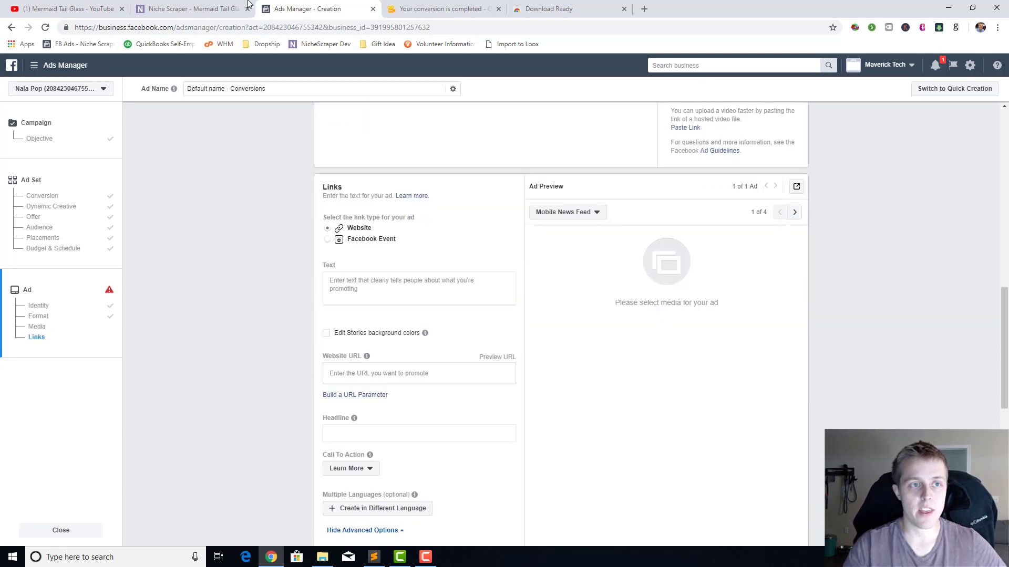
pyautogui.click(239, 14)
pyautogui.scroll(3, 621, 249)
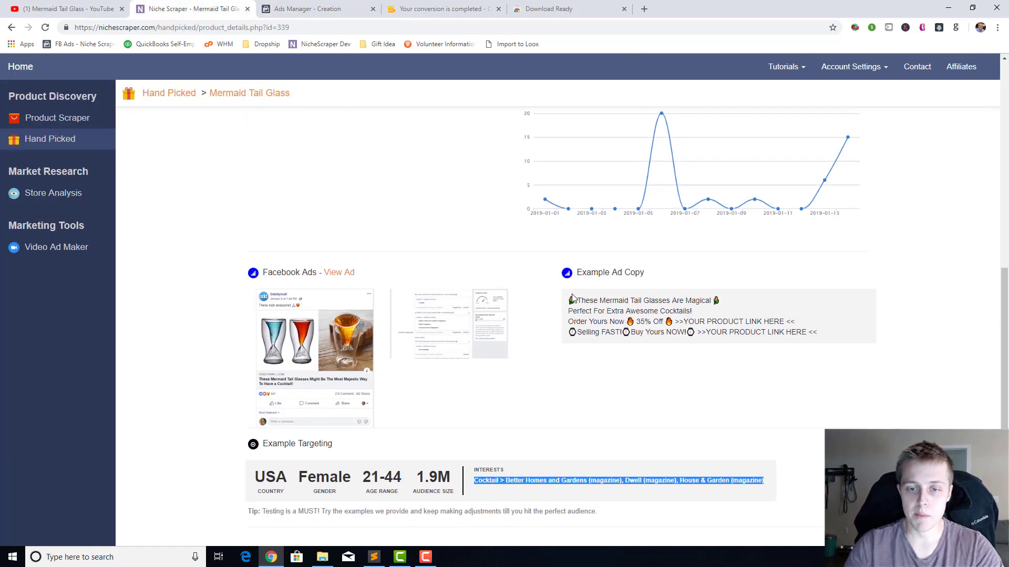
pyautogui.moveTo(568, 300); pyautogui.dragTo(826, 332)
pyautogui.hotkey('ctrl', 'c')
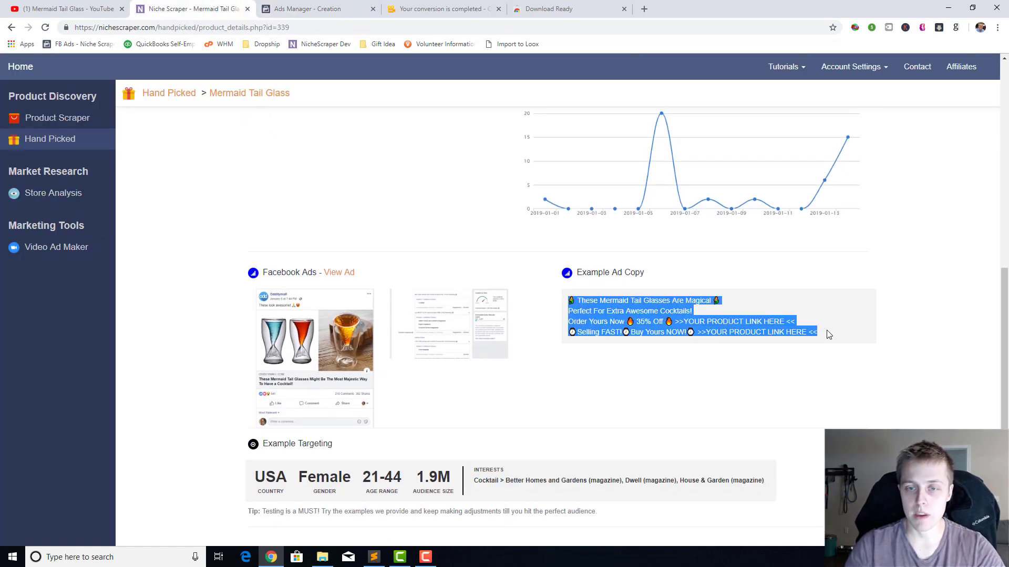
pyautogui.click(322, 9)
pyautogui.click(354, 292)
pyautogui.hotkey('ctrl', 'v')
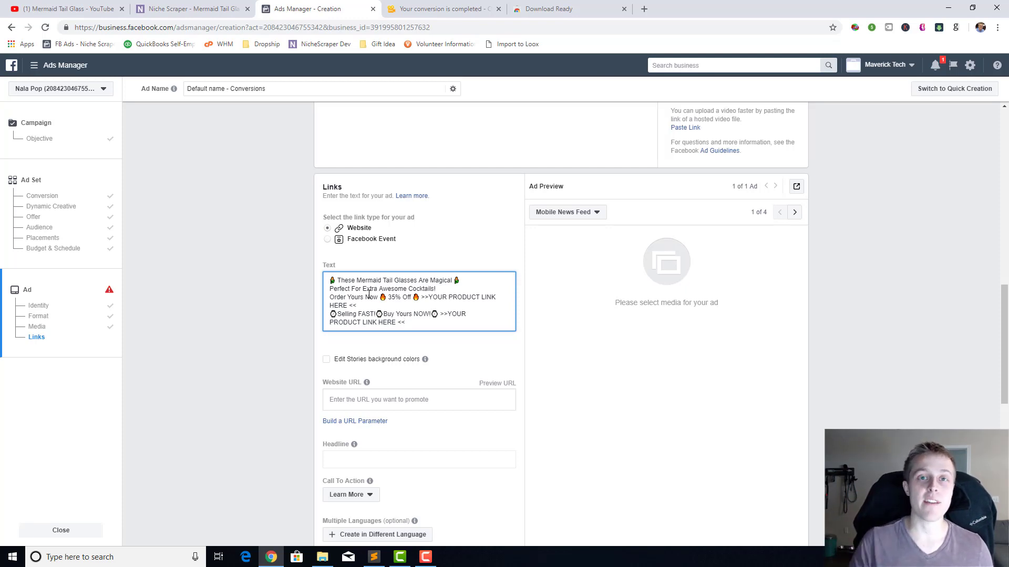
# Step: Review the ad preview, the product link placeholder in the ad text and the website URL setting
pyautogui.scroll(-4, 368, 295)
pyautogui.scroll(3, 369, 294)
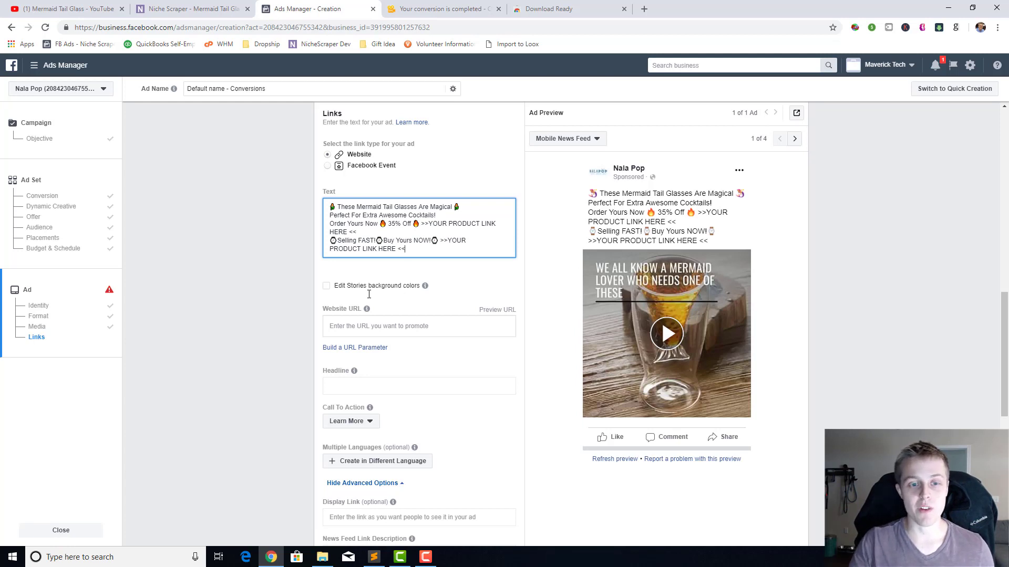
pyautogui.moveTo(422, 225); pyautogui.dragTo(502, 231)
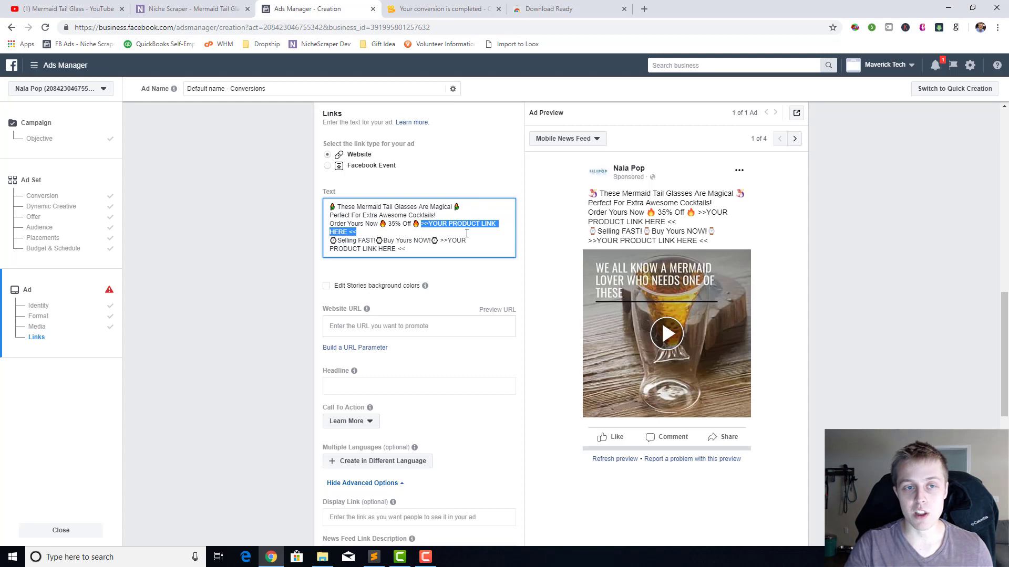
pyautogui.click(268, 241)
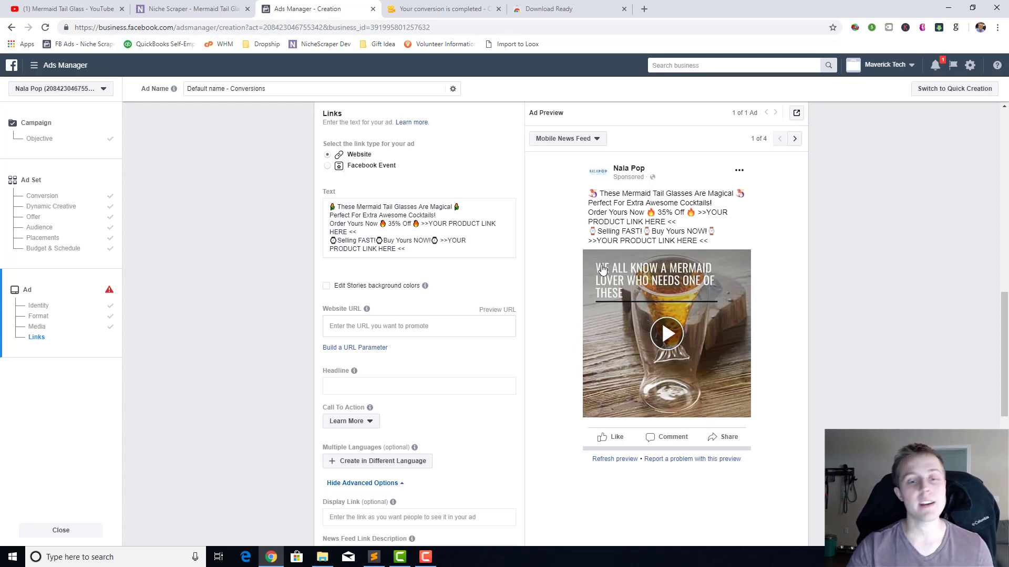
pyautogui.moveTo(420, 224); pyautogui.dragTo(497, 229)
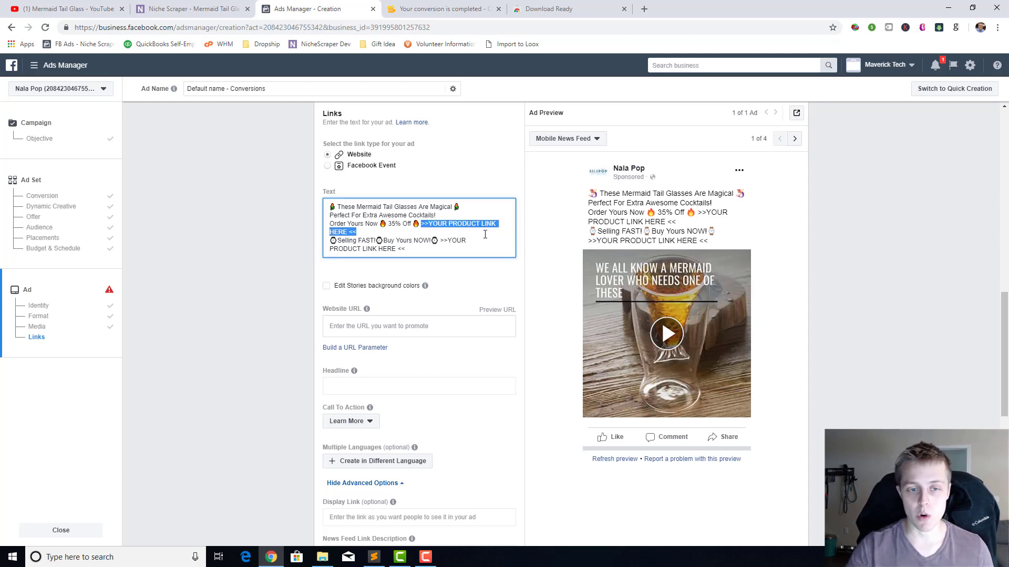
pyautogui.scroll(-2, 478, 234)
pyautogui.click(403, 221)
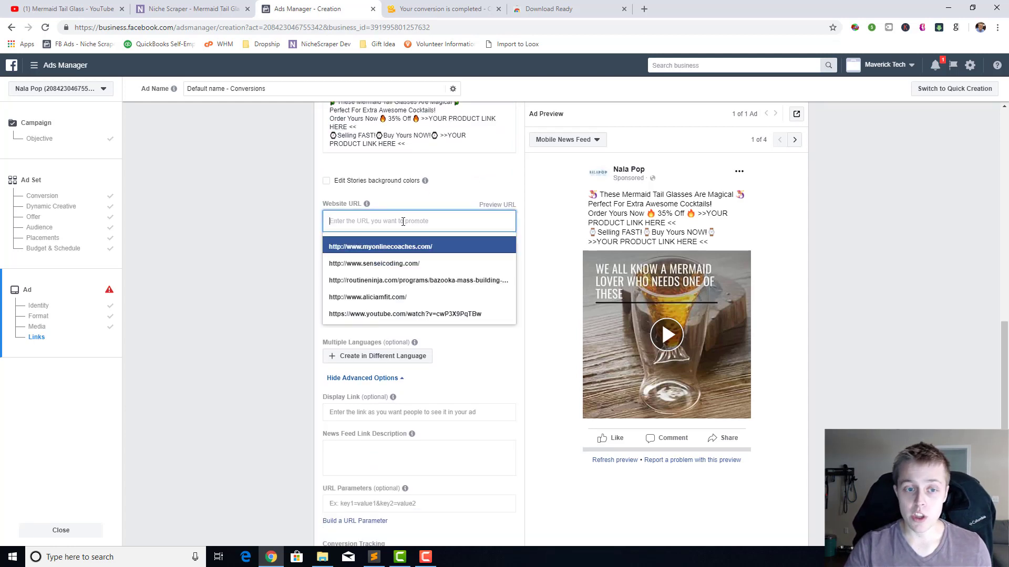
pyautogui.click(287, 223)
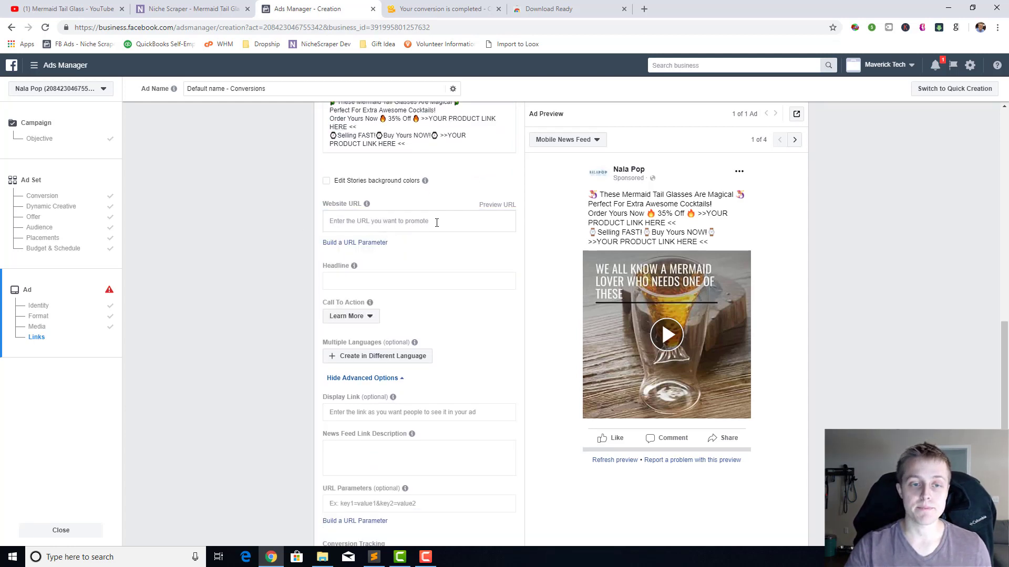
# Step: Give the ad the headline "Mermaid Tail Glass" and set its call to action to Shop Now
pyautogui.scroll(-2, 266, 243)
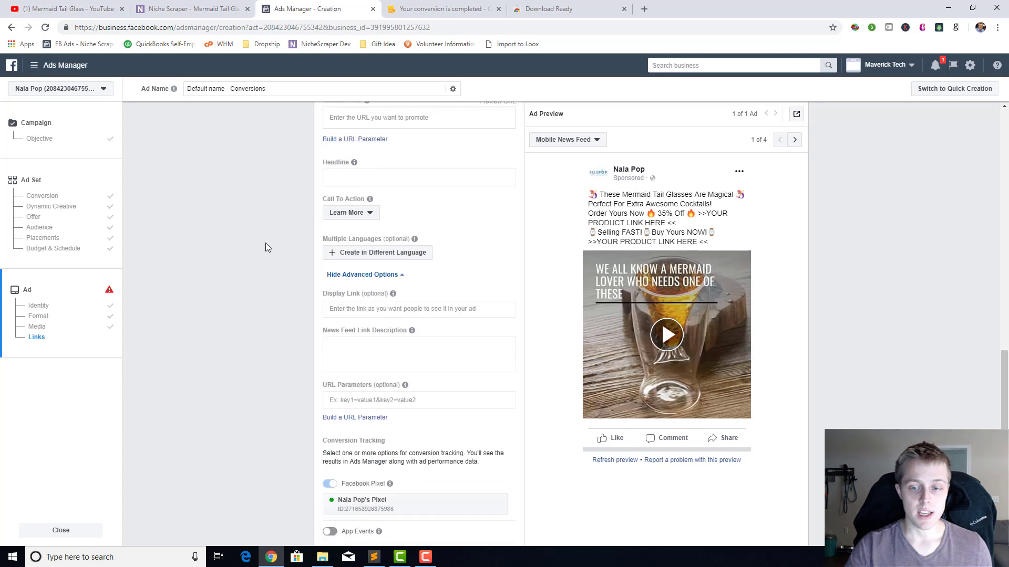
pyautogui.click(366, 180)
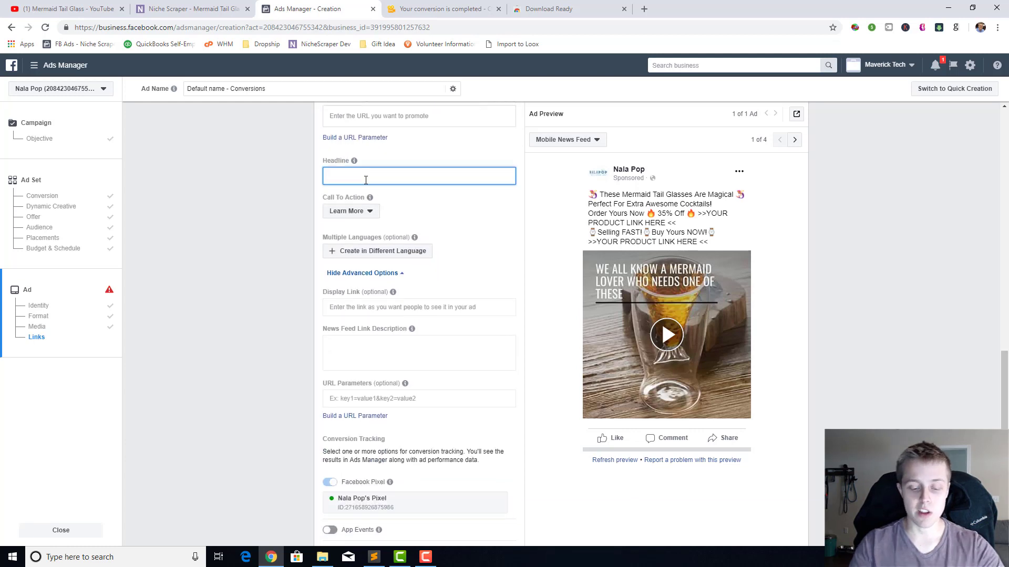
pyautogui.write('Mermaid Tai')
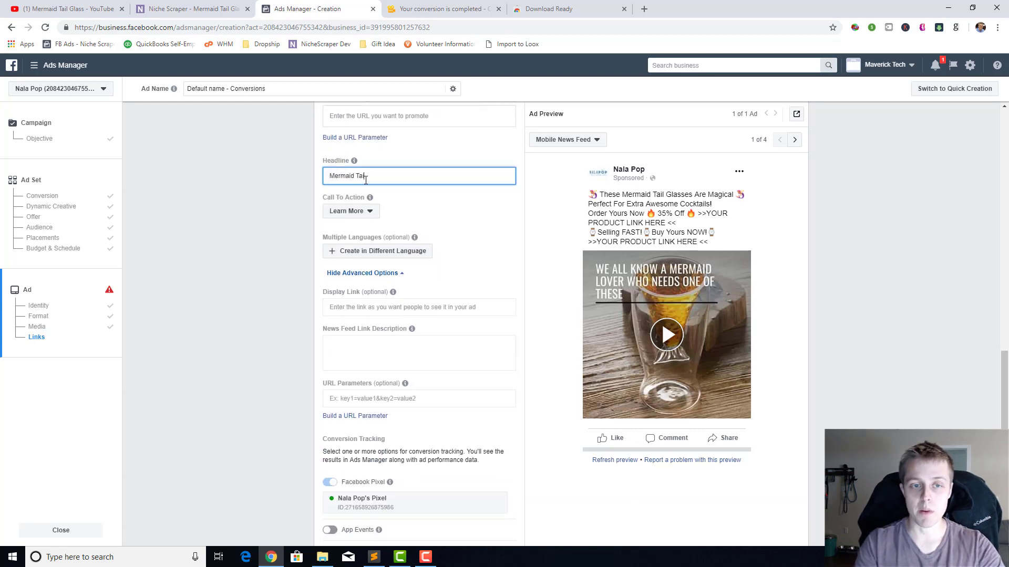
pyautogui.write('l Glass')
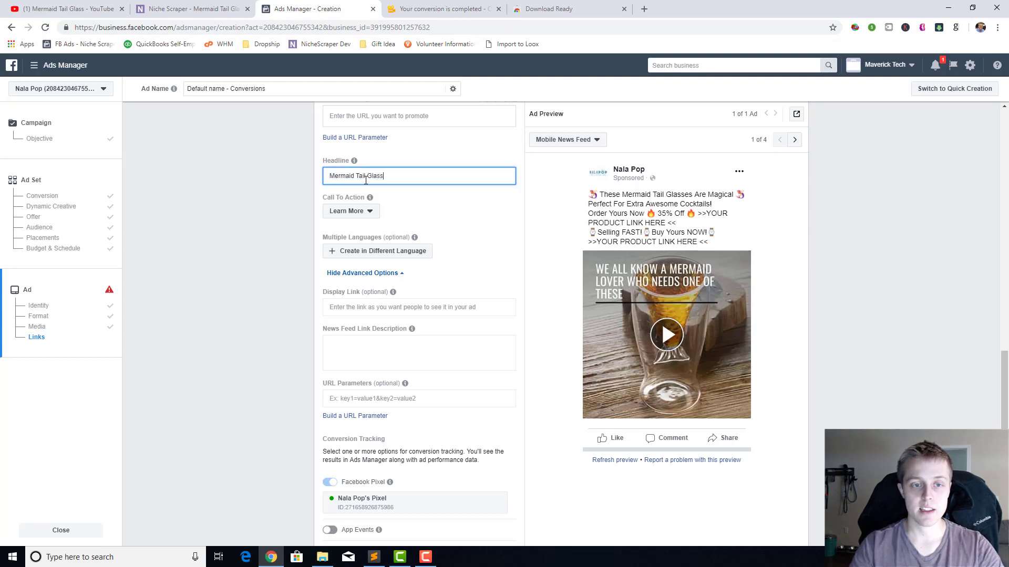
pyautogui.click(239, 203)
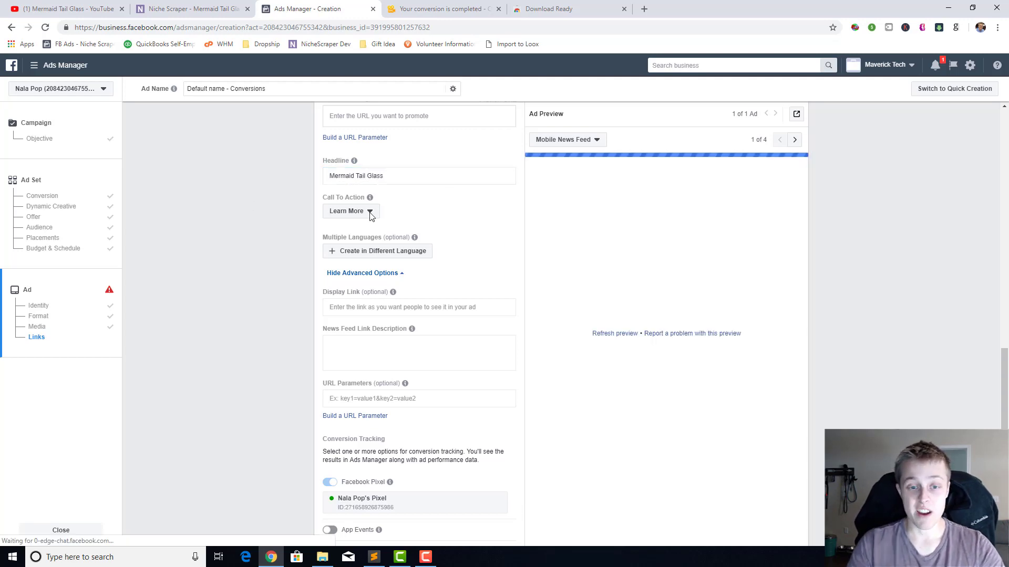
pyautogui.click(369, 213)
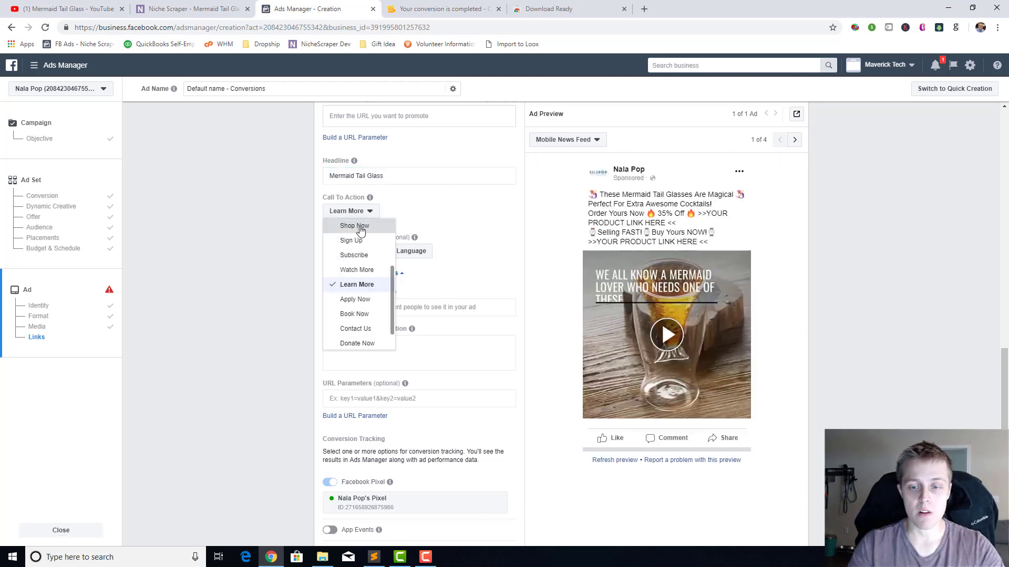
pyautogui.click(362, 227)
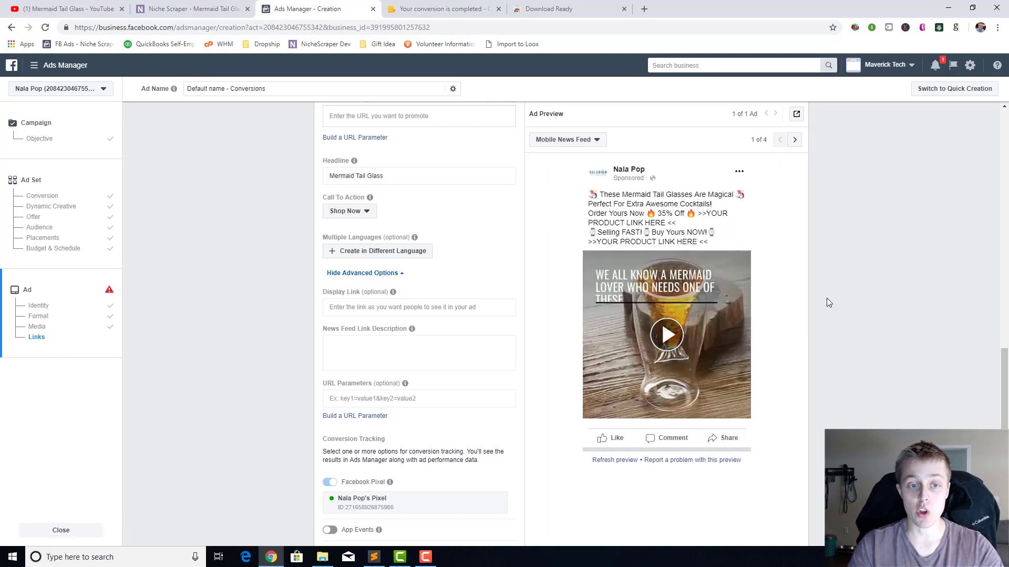
# Step: Look over the remaining link and conversion tracking settings and try to confirm the ad
pyautogui.scroll(-5, 827, 298)
pyautogui.scroll(5, 830, 312)
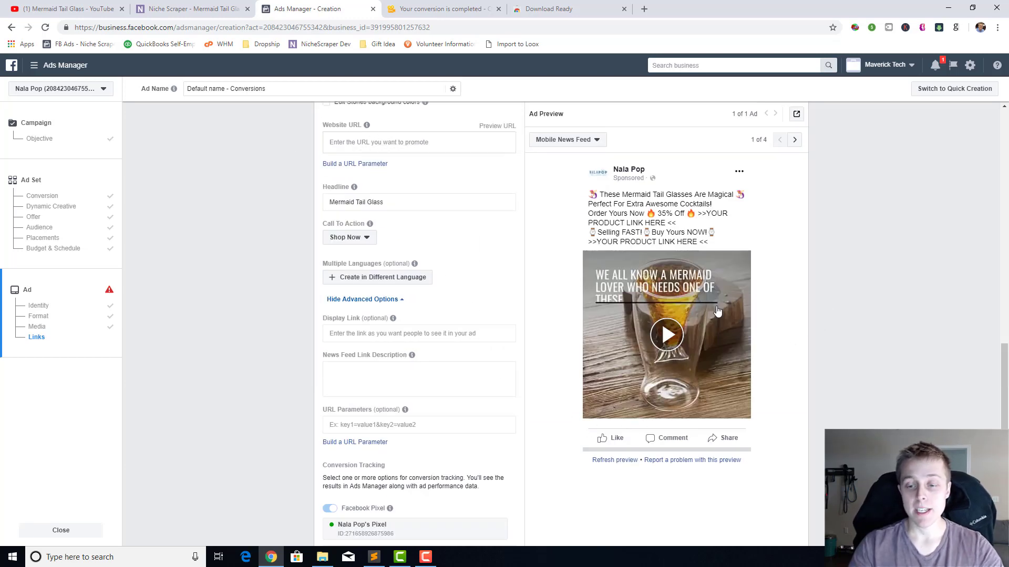
pyautogui.scroll(-5, 856, 373)
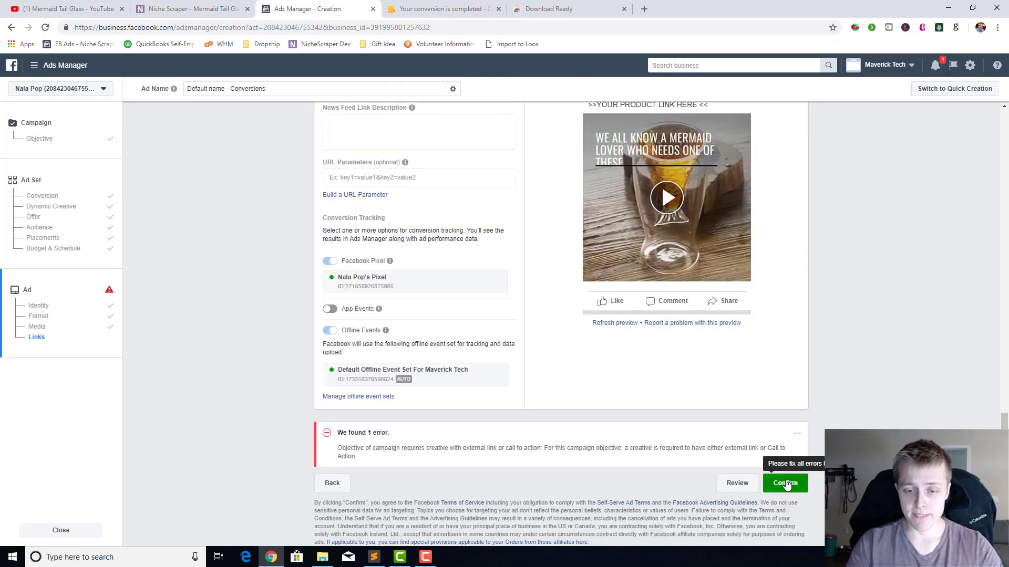
pyautogui.click(785, 483)
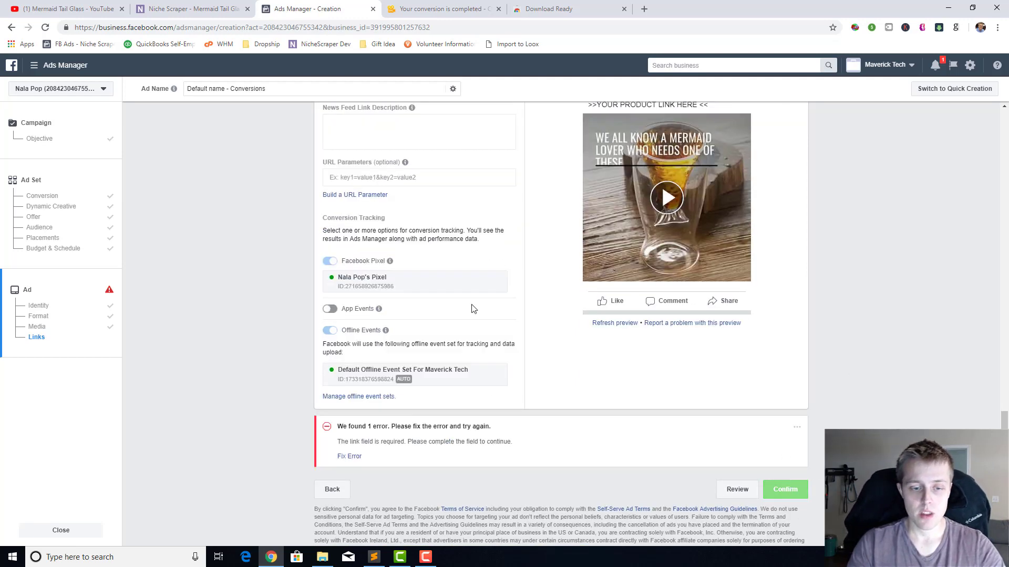
pyautogui.scroll(3, 454, 449)
pyautogui.scroll(1, 454, 449)
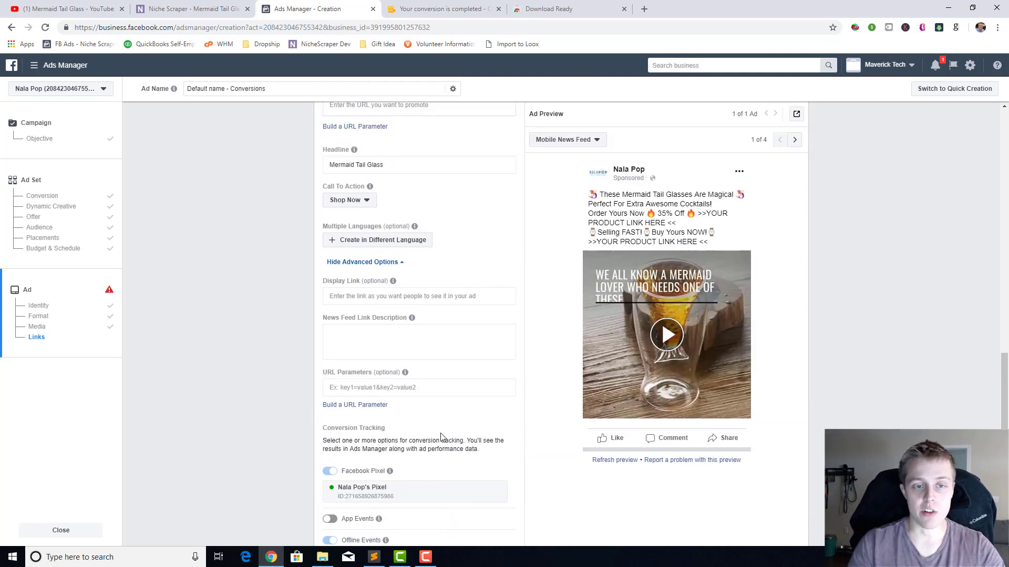
pyautogui.click(645, 10)
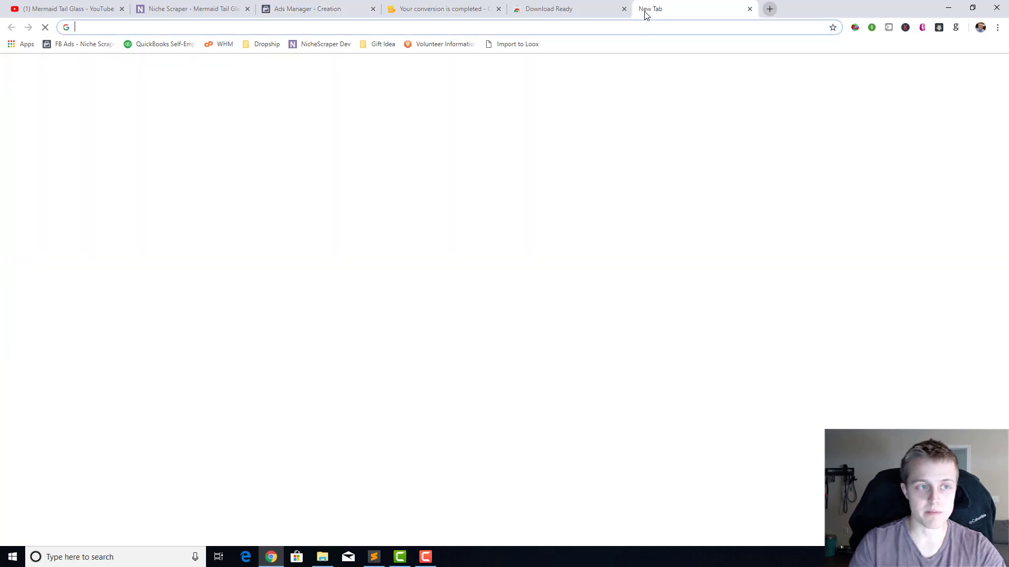
pyautogui.write('google.com')
pyautogui.click(549, 12)
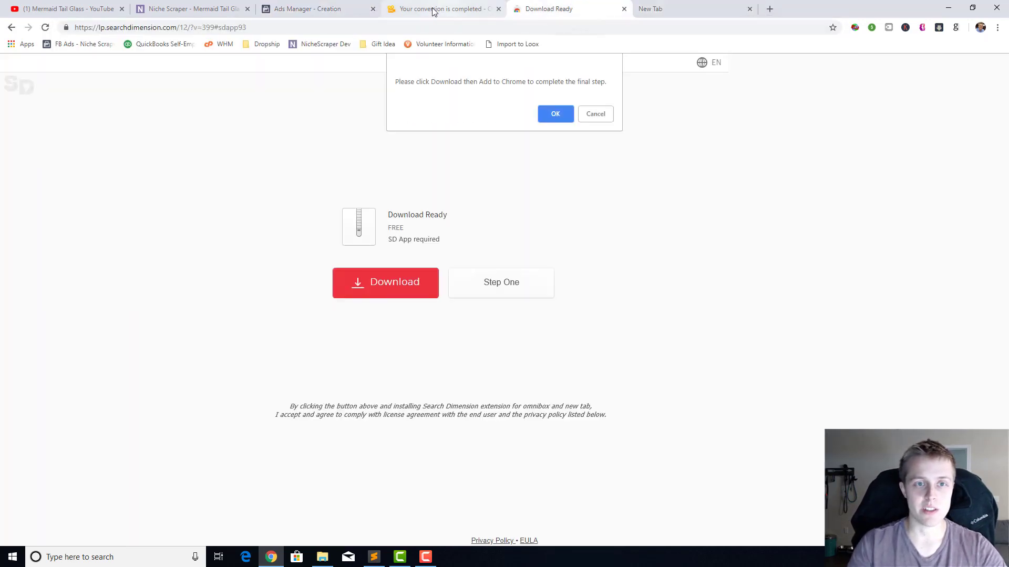
pyautogui.click(345, 9)
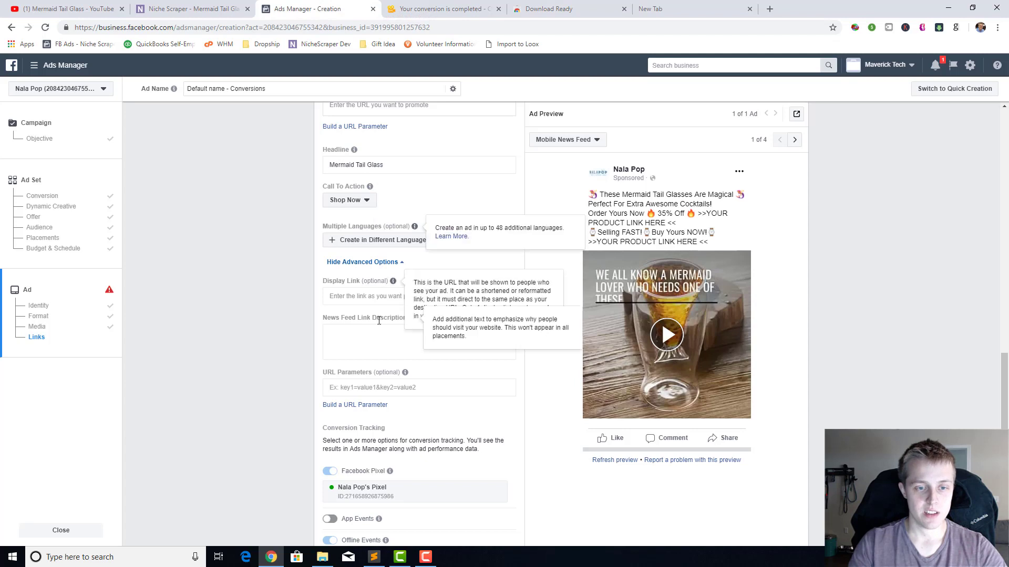
pyautogui.scroll(1, 362, 305)
pyautogui.scroll(1, 395, 391)
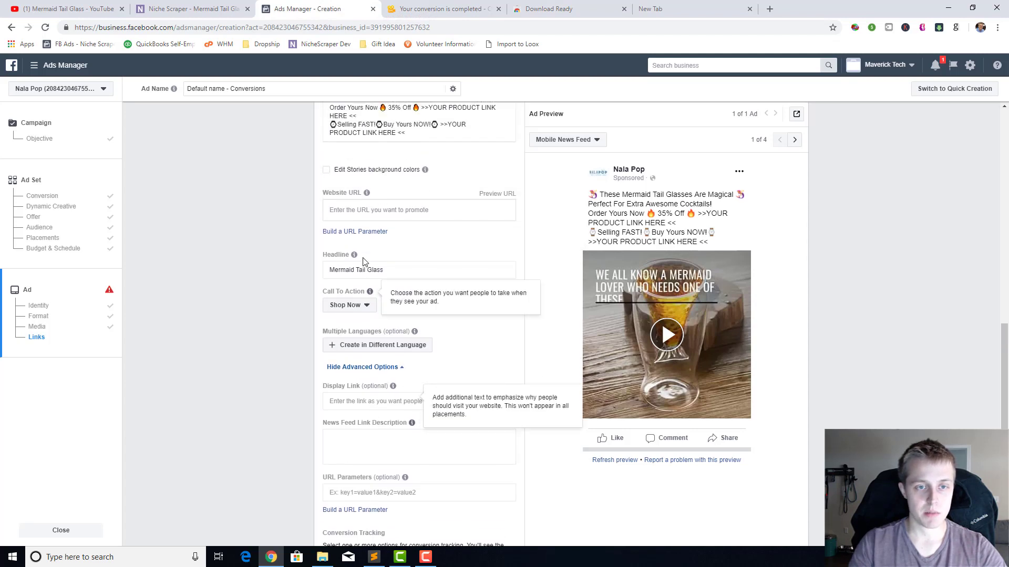
pyautogui.click(358, 210)
pyautogui.write('https://google.com')
pyautogui.click(285, 206)
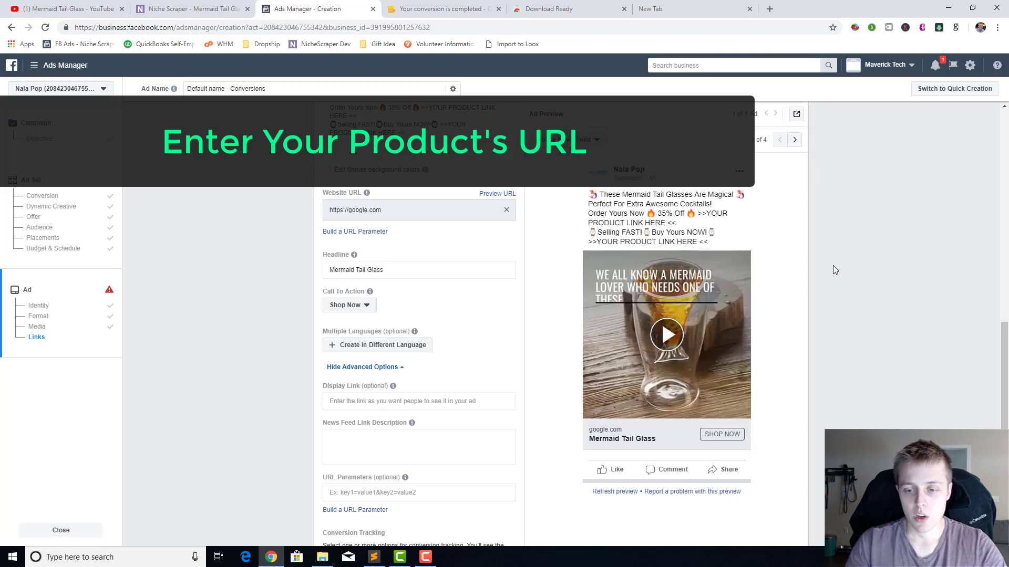
pyautogui.scroll(-6, 833, 267)
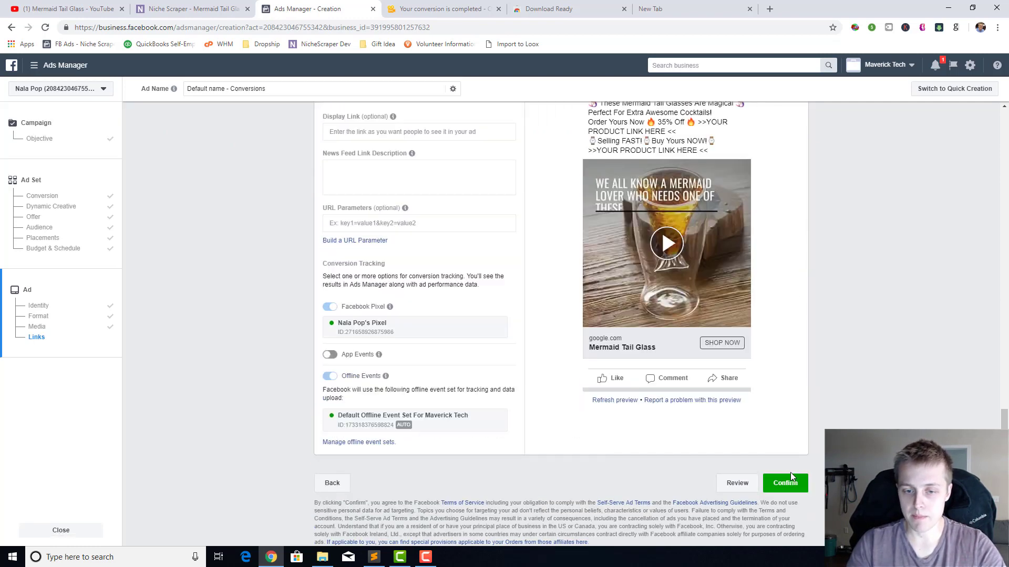
pyautogui.click(789, 482)
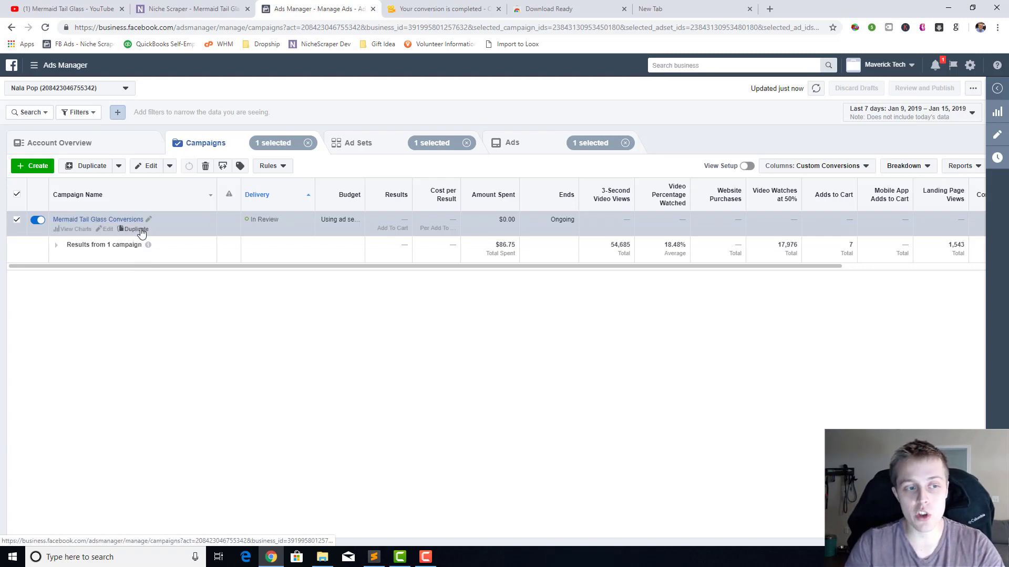
# Step: Duplicate the Mermaid Tail Glass Conversions campaign in 2 copies, without adding the Facebook Stories and Marketplace placements
pyautogui.click(141, 230)
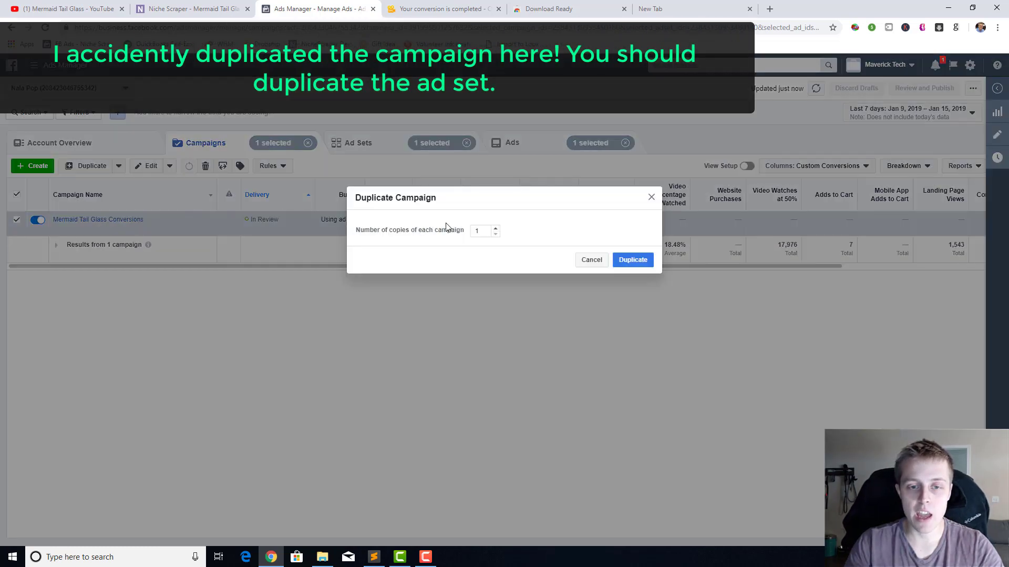
pyautogui.click(494, 229)
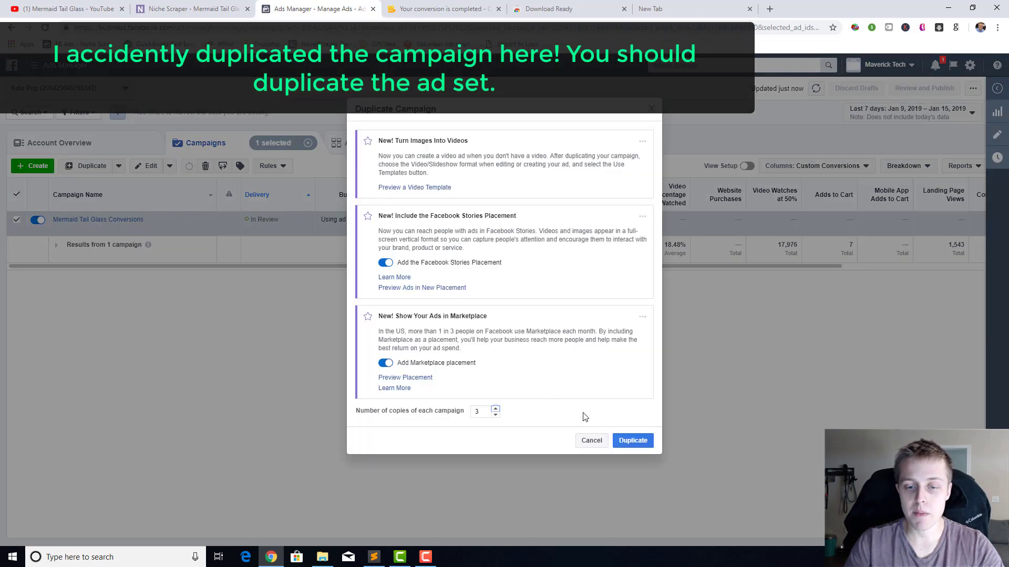
pyautogui.click(385, 263)
pyautogui.click(385, 363)
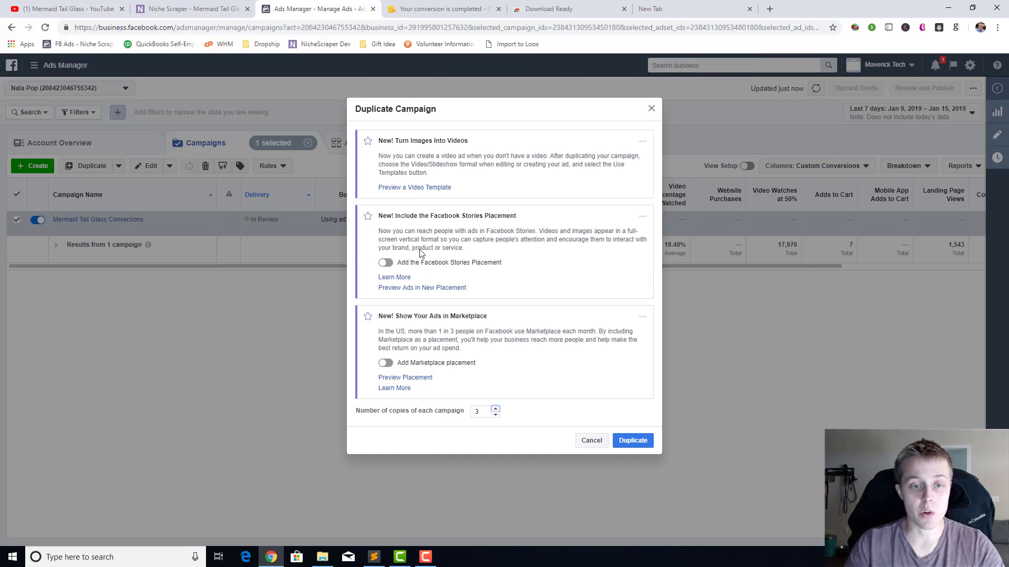
pyautogui.doubleClick(478, 411)
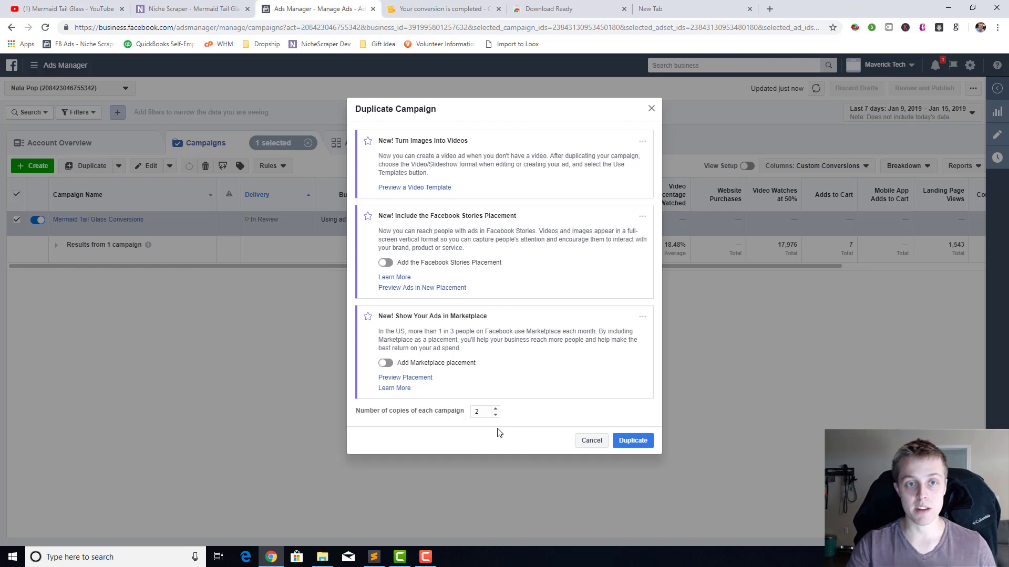
pyautogui.click(627, 440)
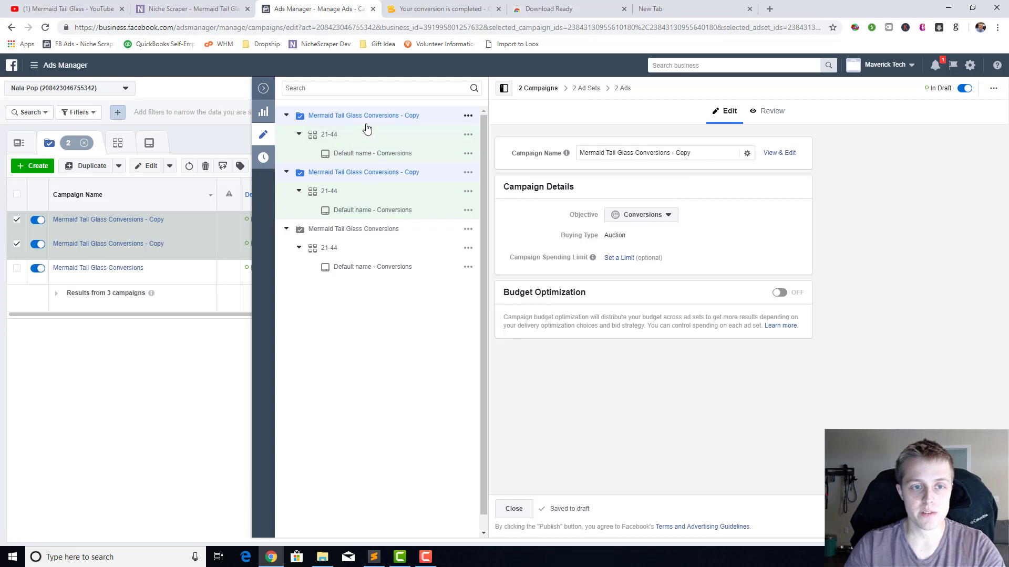
# Step: Open the 21-44 ad set of the original Mermaid Tail Glass campaign and review its budget, audience and detailed targeting
pyautogui.click(358, 160)
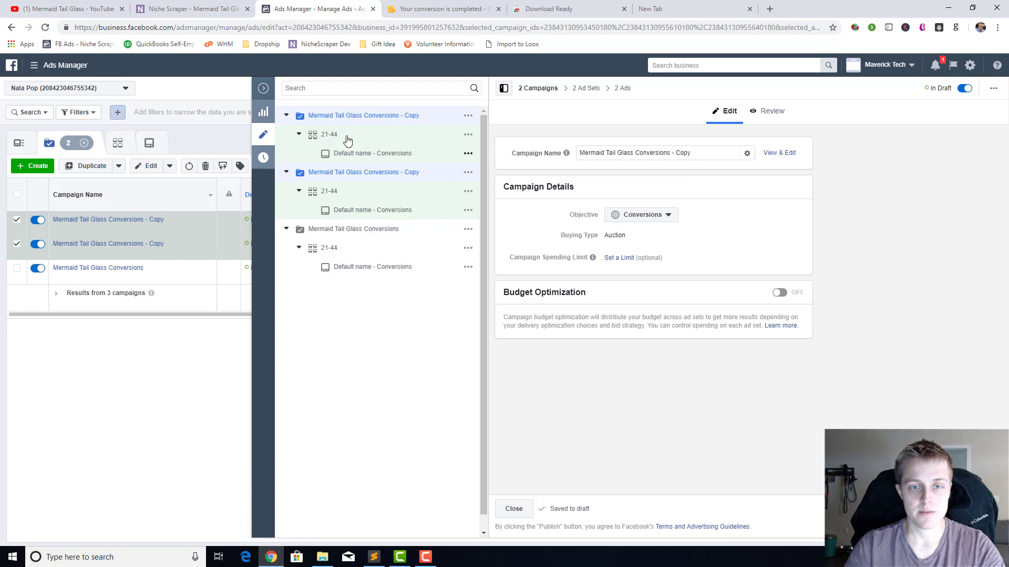
pyautogui.click(343, 137)
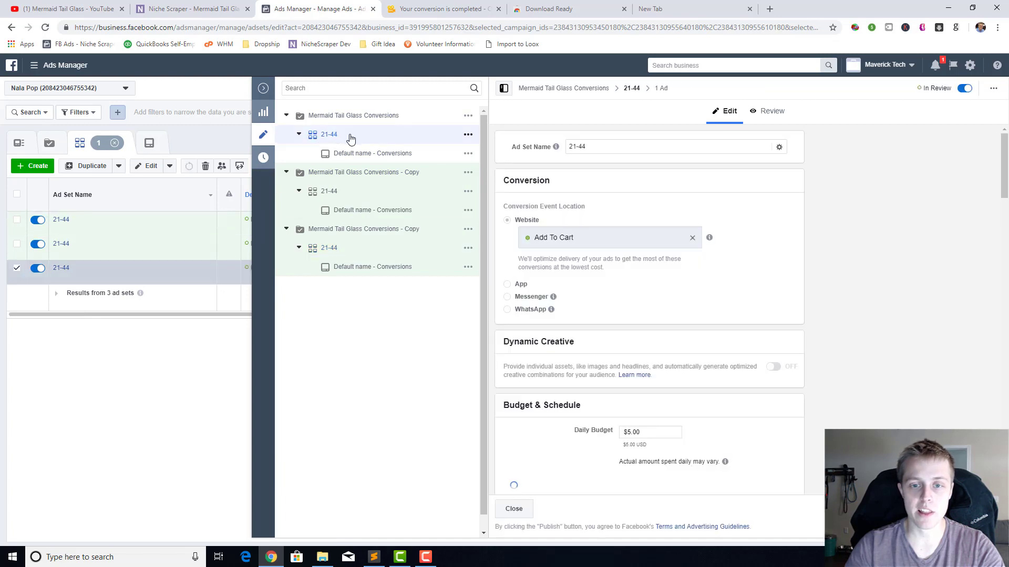
pyautogui.scroll(-10, 646, 251)
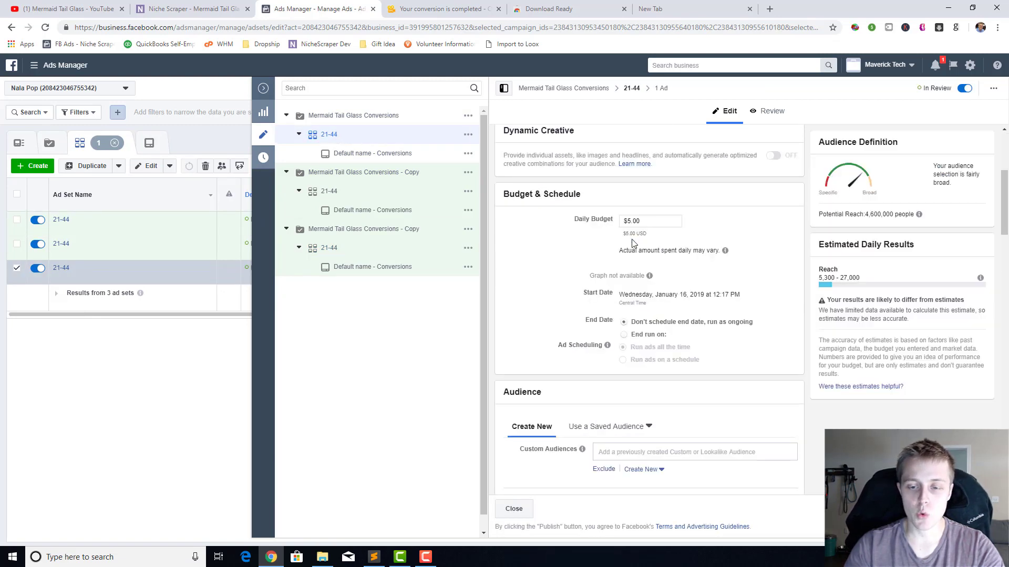
pyautogui.scroll(-4, 607, 246)
pyautogui.scroll(4, 607, 246)
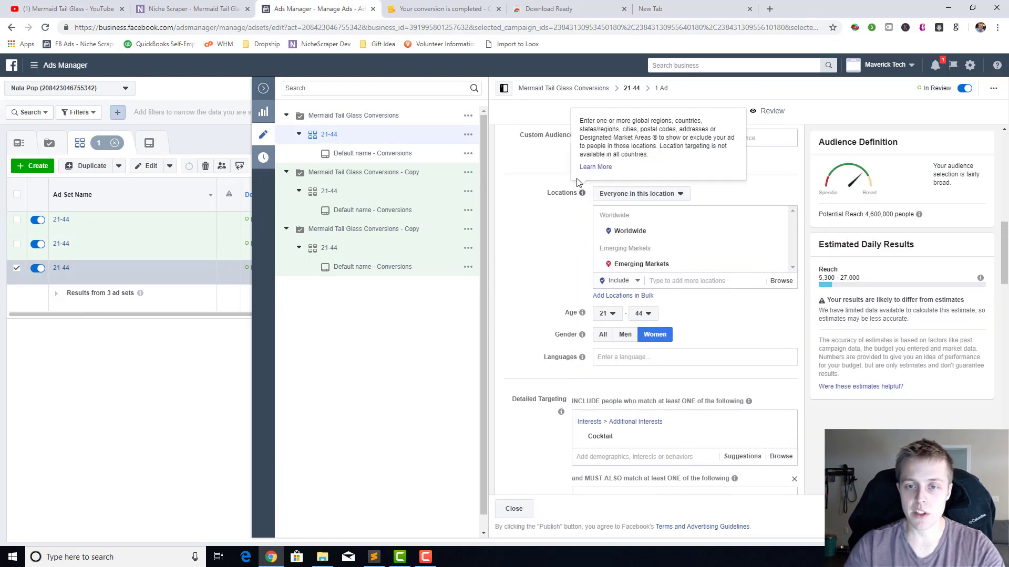
pyautogui.scroll(-4, 669, 227)
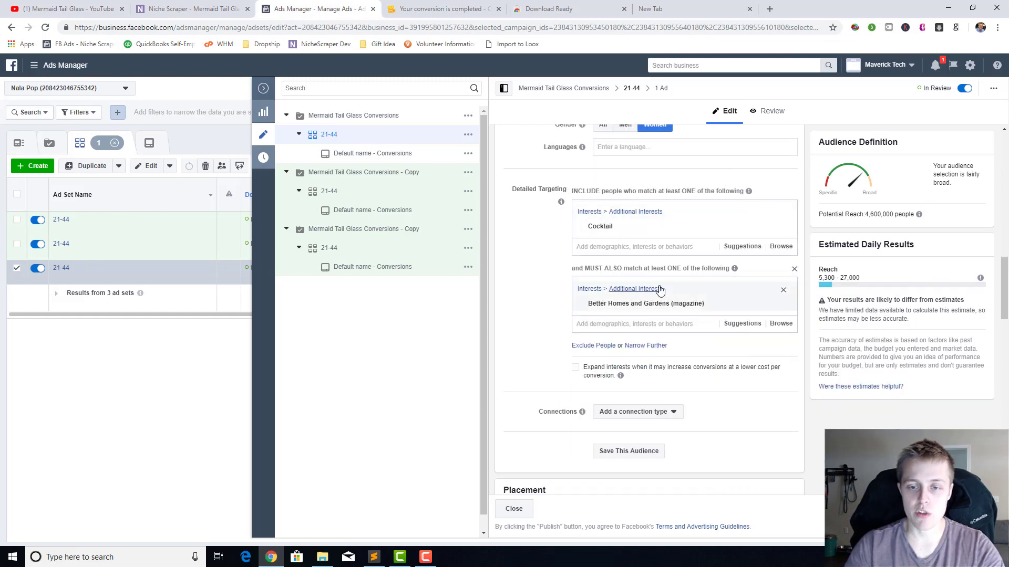
# Step: Consult Niche Scraper's example targeting and replace the ad set's Better Homes and Gardens (magazine) narrowing interest with Dwell (magazine)
pyautogui.click(227, 5)
pyautogui.click(641, 395)
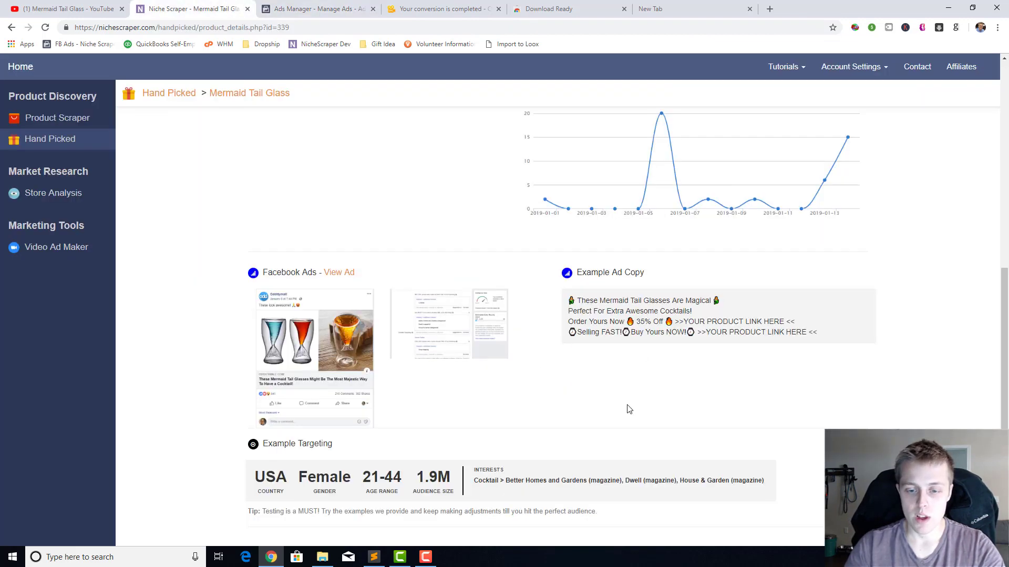
pyautogui.scroll(-2, 641, 395)
pyautogui.moveTo(635, 376); pyautogui.dragTo(625, 376)
pyautogui.hotkey('ctrl', 'Tab')
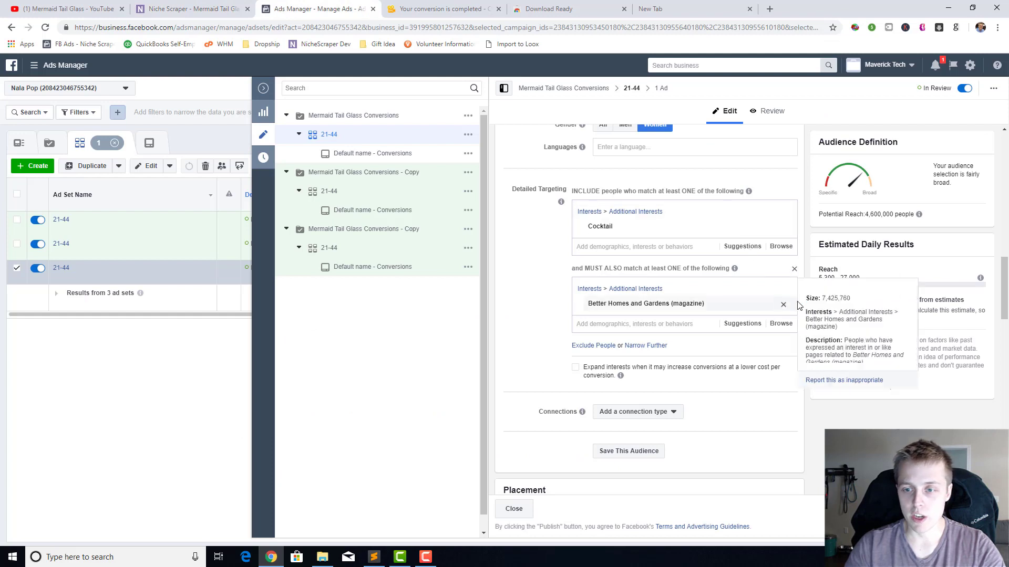
pyautogui.click(634, 302)
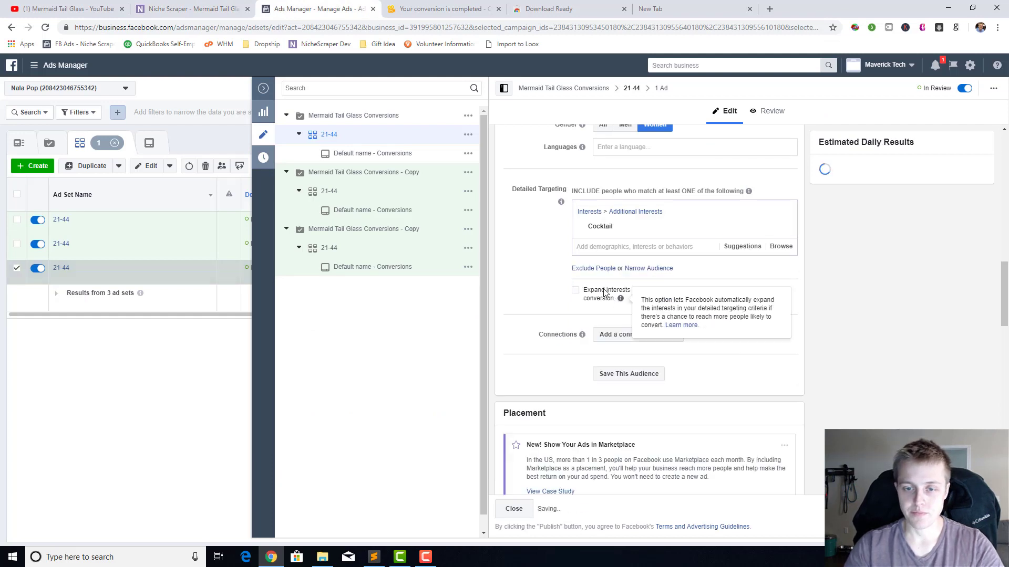
pyautogui.click(648, 269)
pyautogui.click(594, 288)
pyautogui.write('Dwell')
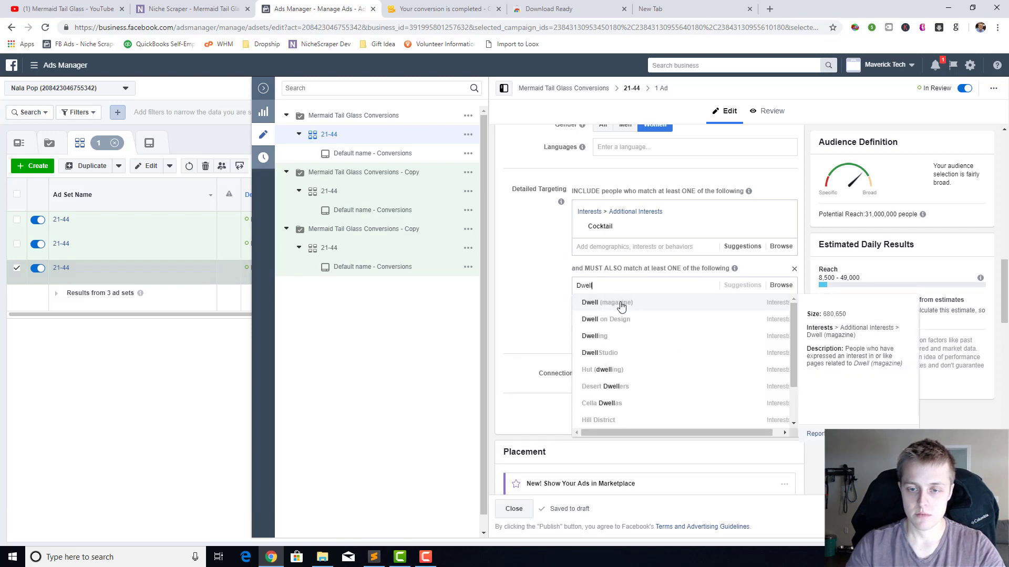
pyautogui.click(611, 301)
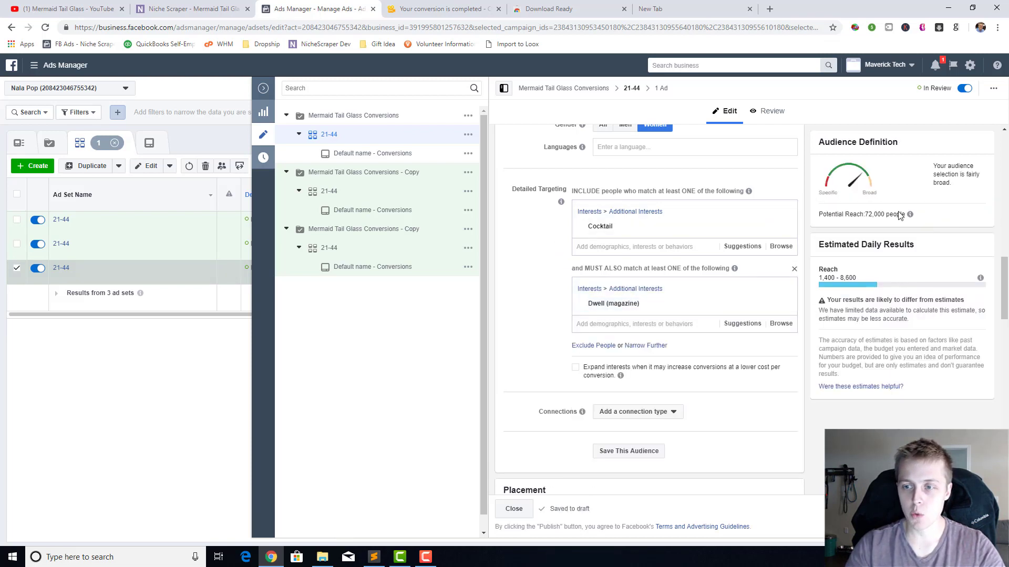
# Step: Check the potential reach of the changed audience and look over the ad set's placement settings
pyautogui.moveTo(909, 214); pyautogui.dragTo(878, 217)
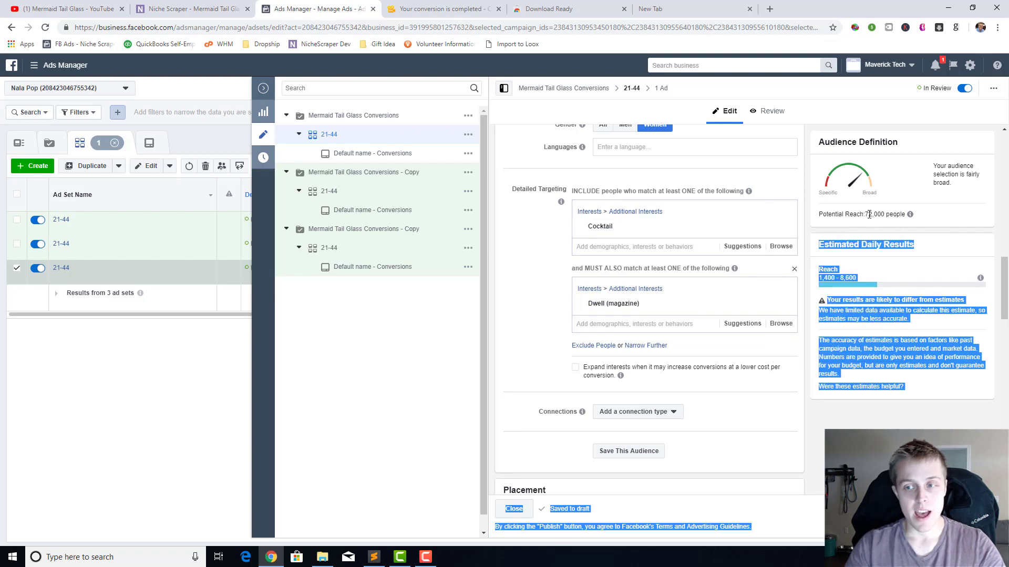
pyautogui.click(868, 214)
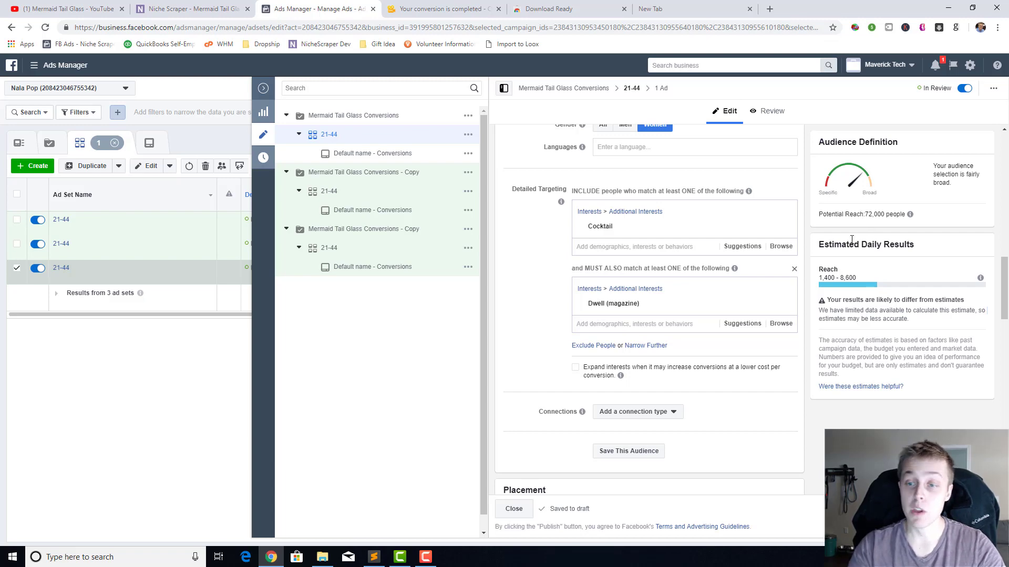
pyautogui.scroll(-4, 543, 342)
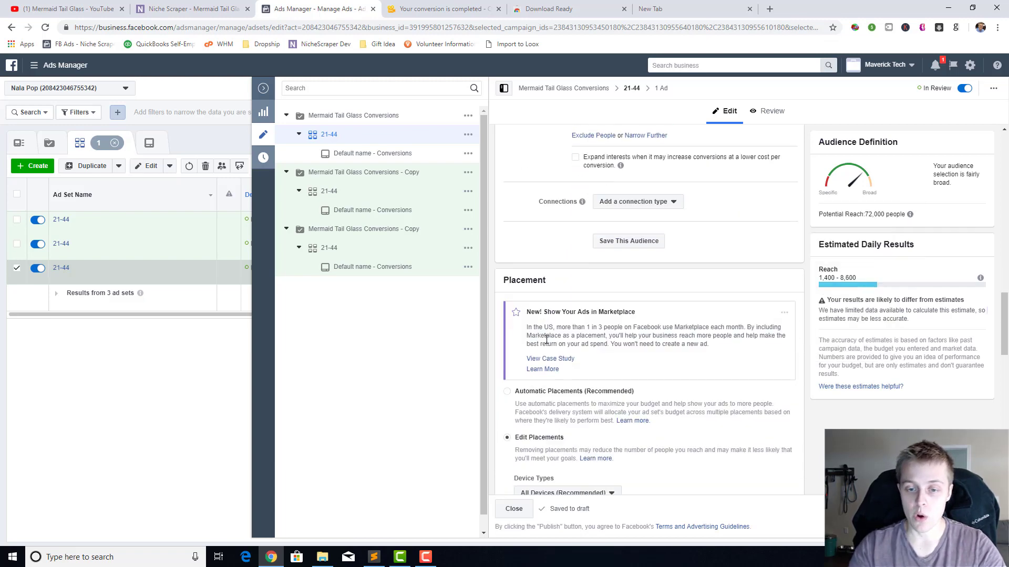
pyautogui.scroll(-10, 546, 340)
pyautogui.scroll(8, 681, 413)
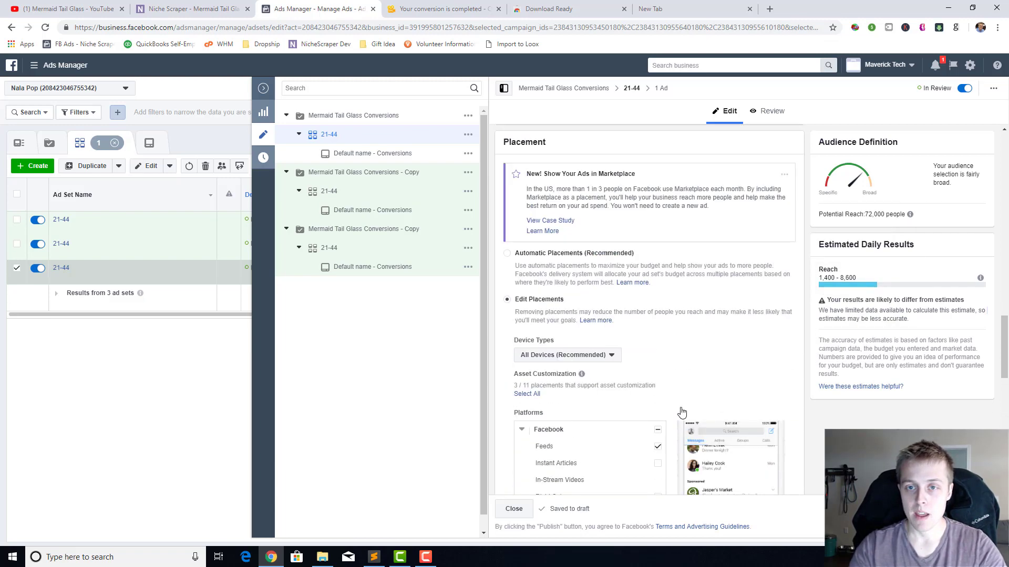
# Step: Rename the edited ad set as Dwell
pyautogui.scroll(15, 682, 412)
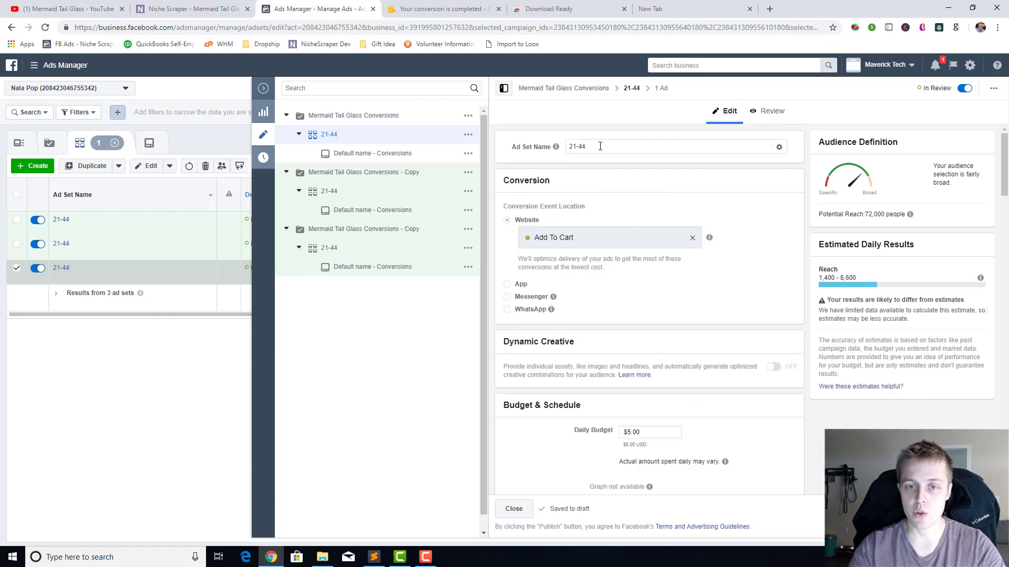
pyautogui.tripleClick(600, 147)
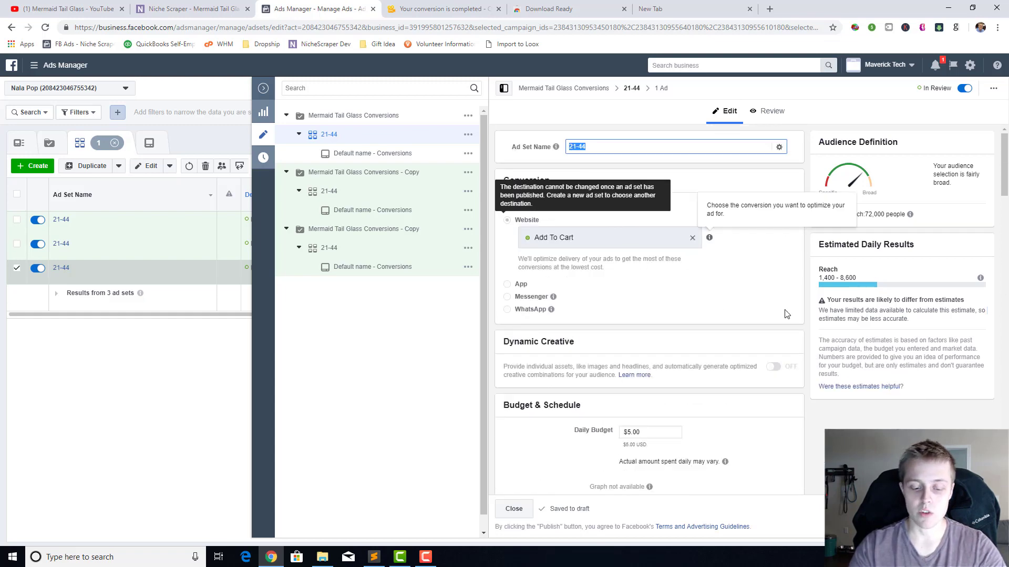
pyautogui.write('Dwell')
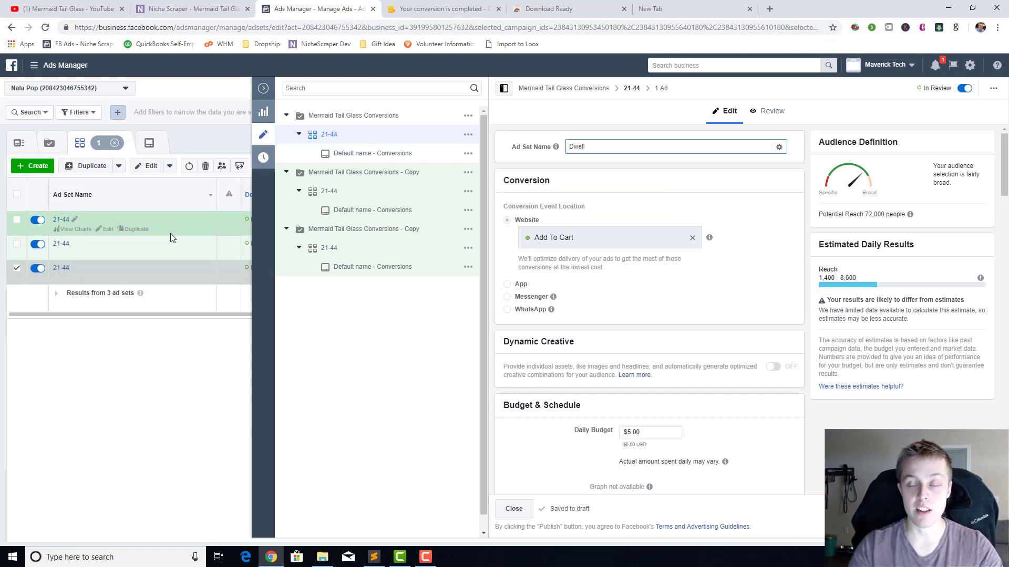
pyautogui.click(797, 217)
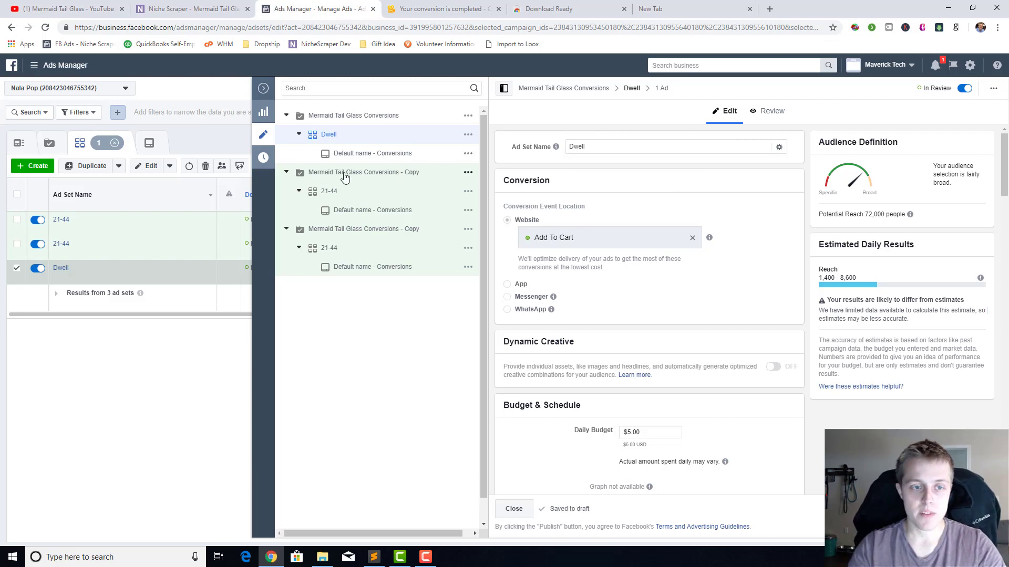
# Step: Open the first campaign copy's 21-44 ad set and compare its detailed targeting with Niche Scraper's suggested interests
pyautogui.click(333, 193)
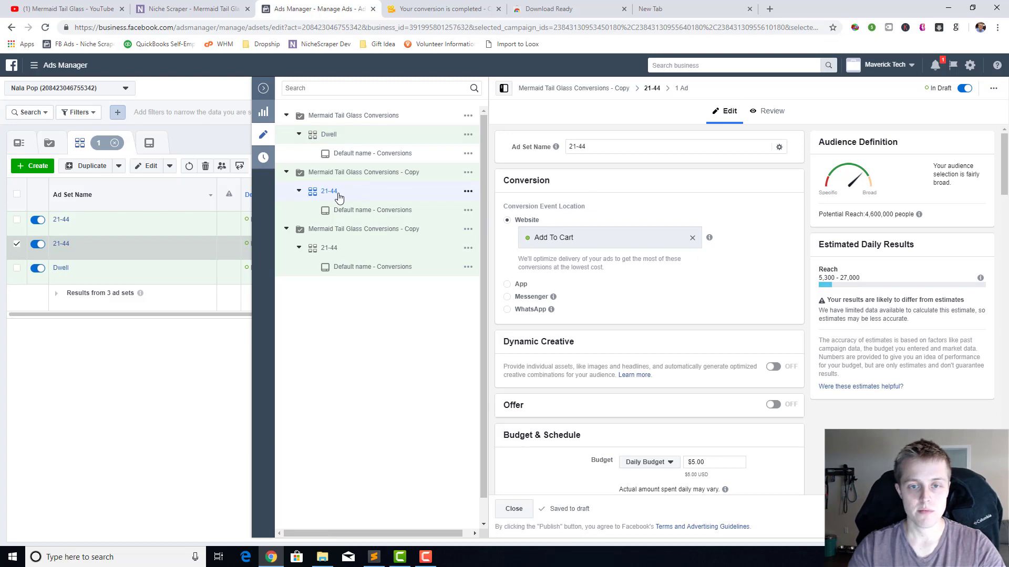
pyautogui.scroll(-15, 636, 215)
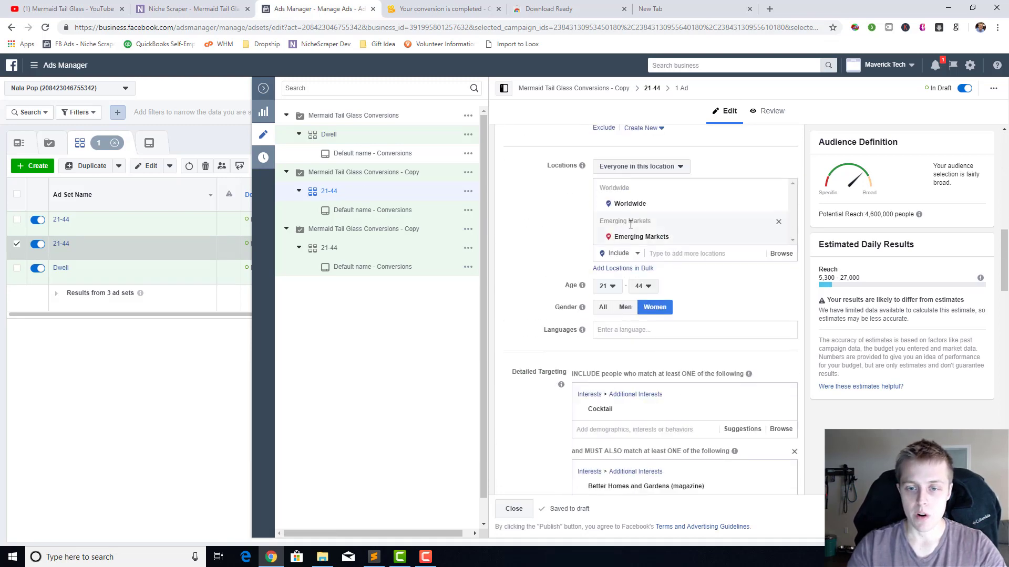
pyautogui.click(219, 7)
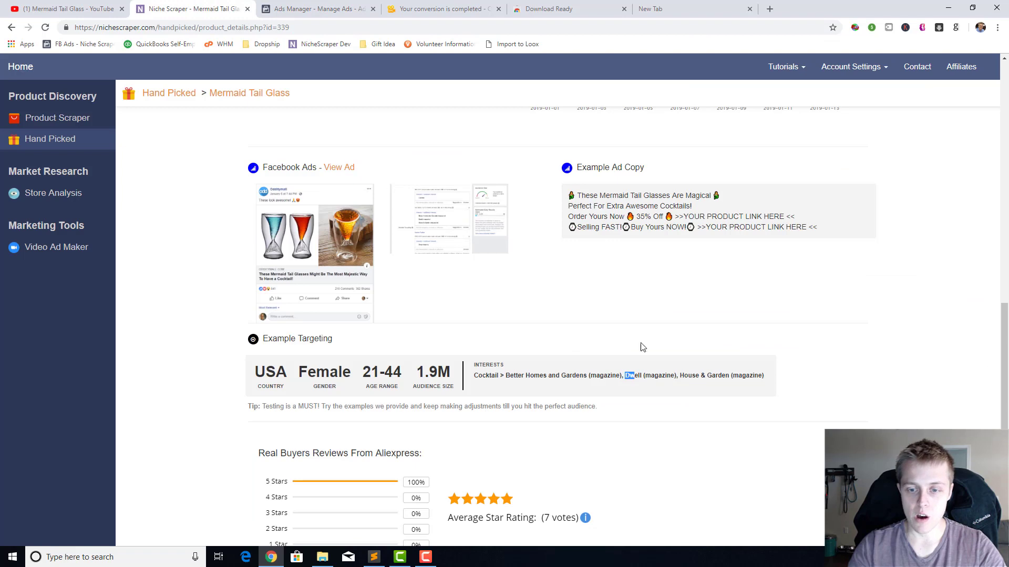
pyautogui.click(444, 8)
pyautogui.click(315, 9)
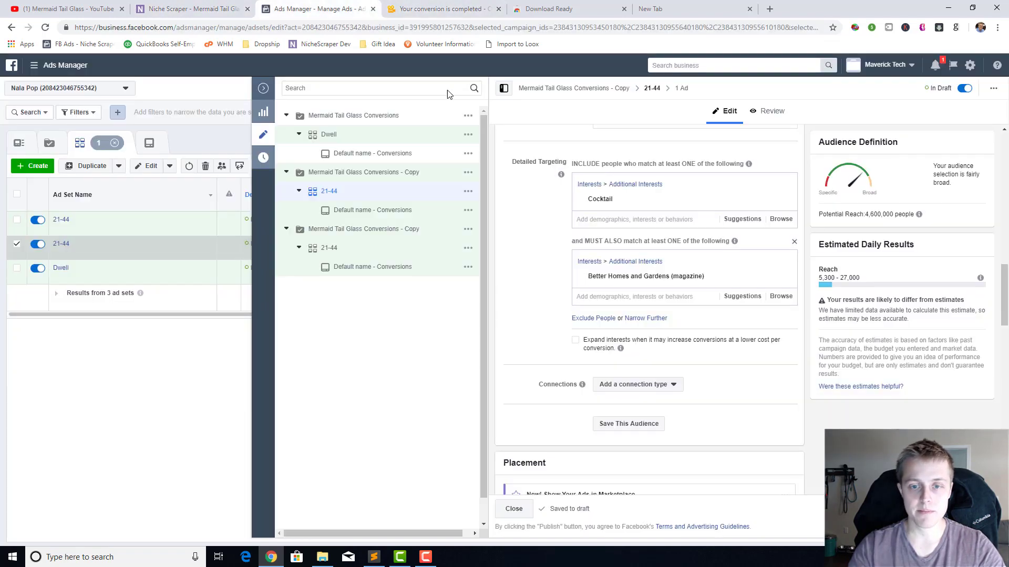
# Step: Replace the ad set's Better Homes and Gardens (magazine) narrowing interest with House & Garden (magazine)
pyautogui.click(711, 276)
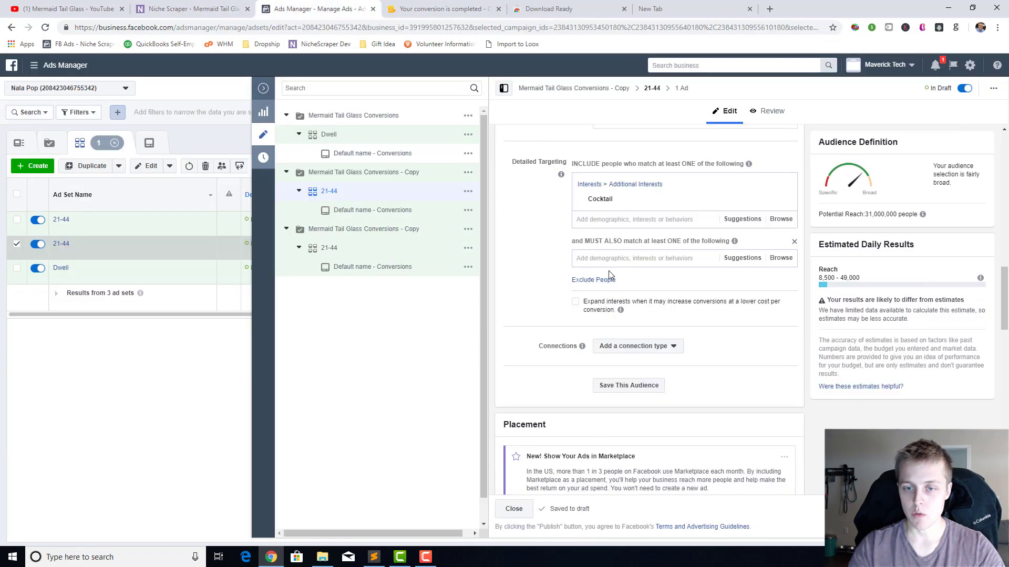
pyautogui.click(599, 259)
pyautogui.write('Hous')
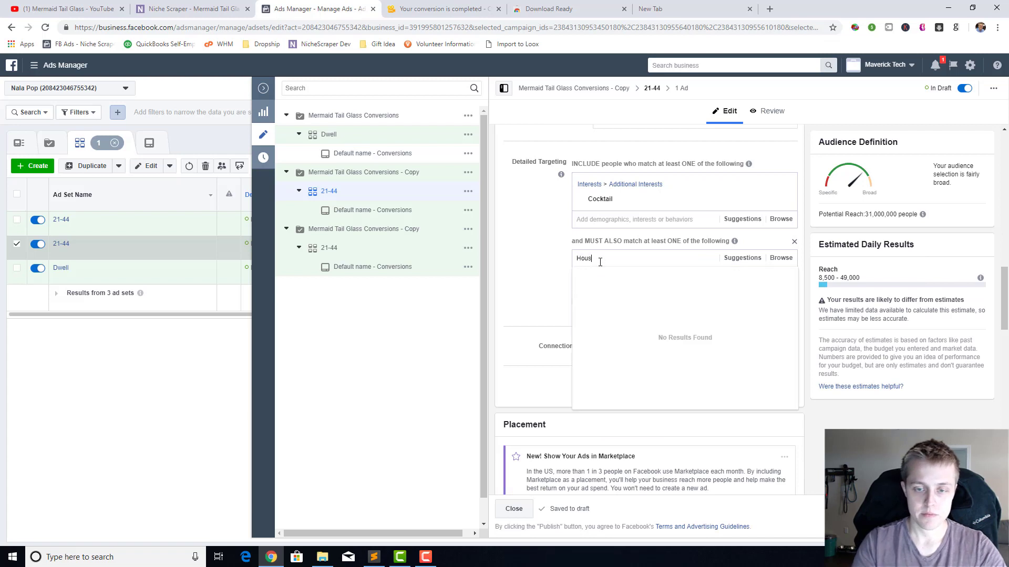
pyautogui.write('e & Gard')
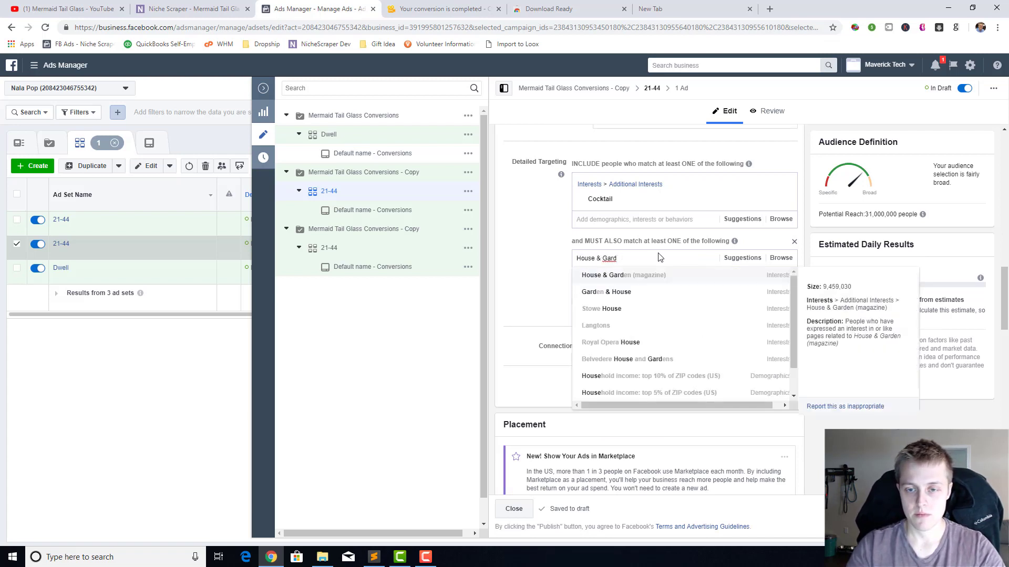
pyautogui.click(646, 278)
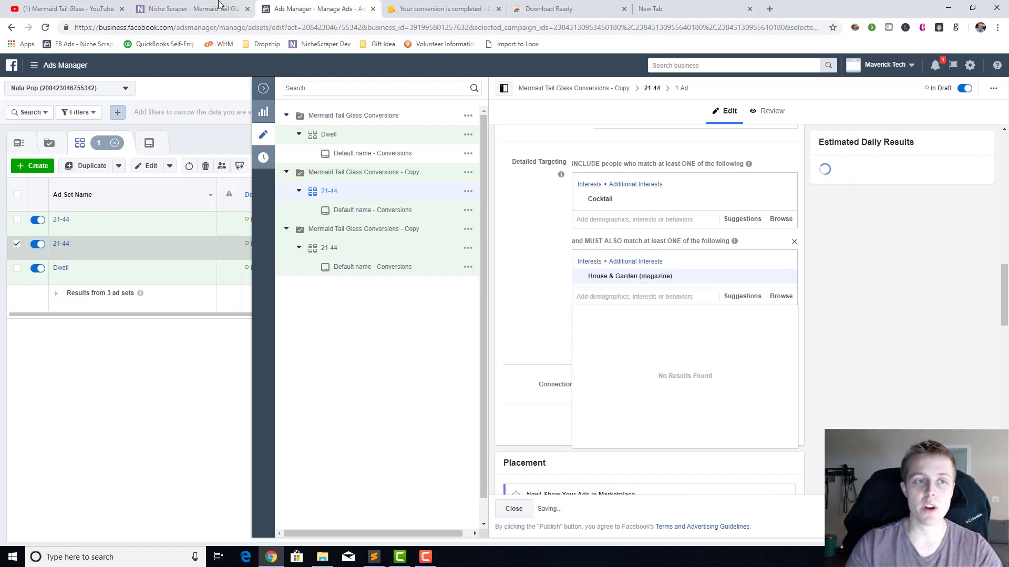
# Step: Review the example targeting and product details on Niche Scraper's Mermaid Tail Glass page against the ad set's Cocktail and House & Garden interests in Ads Manager
pyautogui.hotkey('ctrl', 'shift', 'Tab')
pyautogui.moveTo(473, 376); pyautogui.dragTo(780, 382)
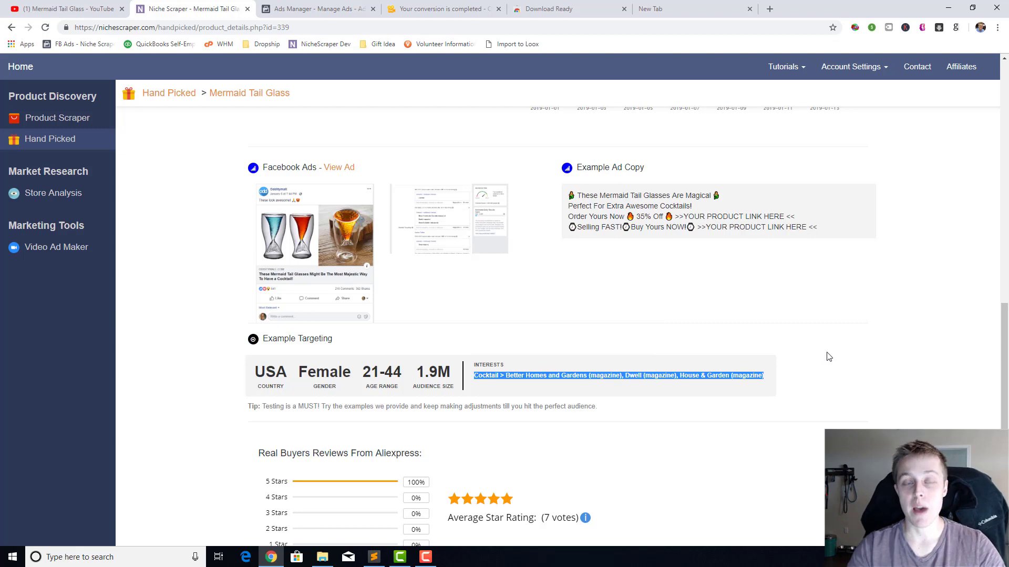
pyautogui.click(315, 9)
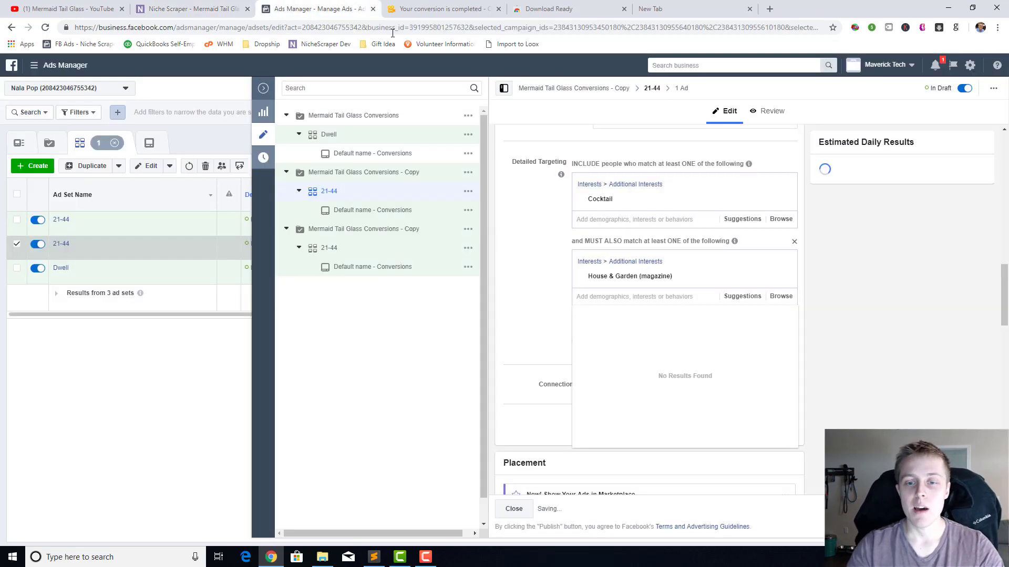
pyautogui.moveTo(686, 200)
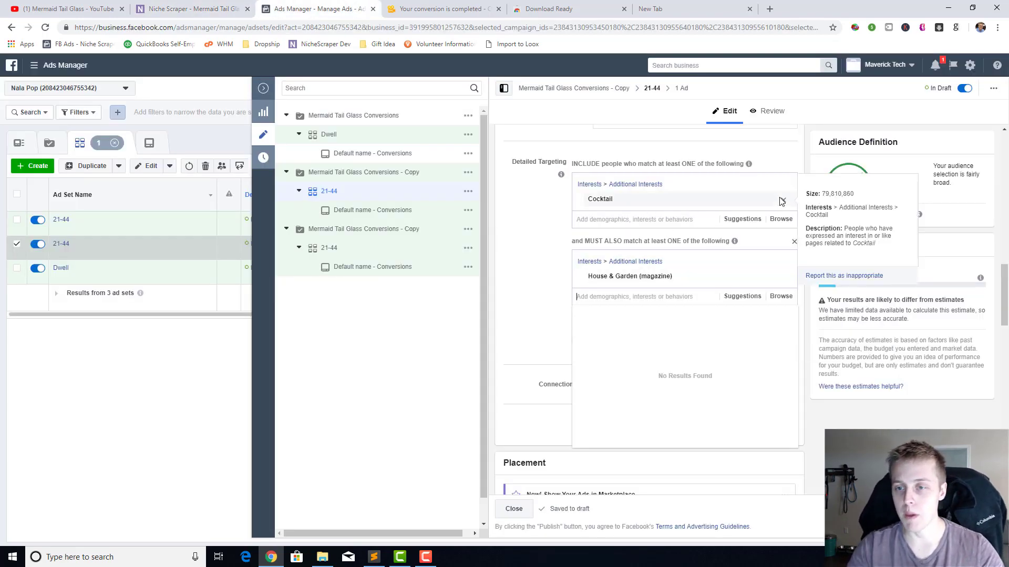
pyautogui.click(192, 9)
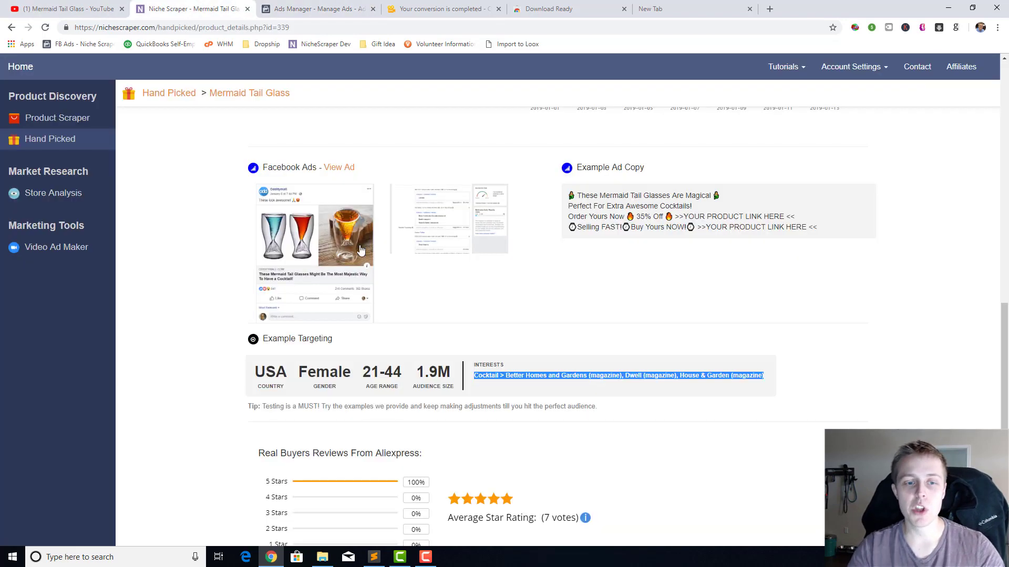
pyautogui.scroll(5, 390, 263)
pyautogui.scroll(8, 553, 289)
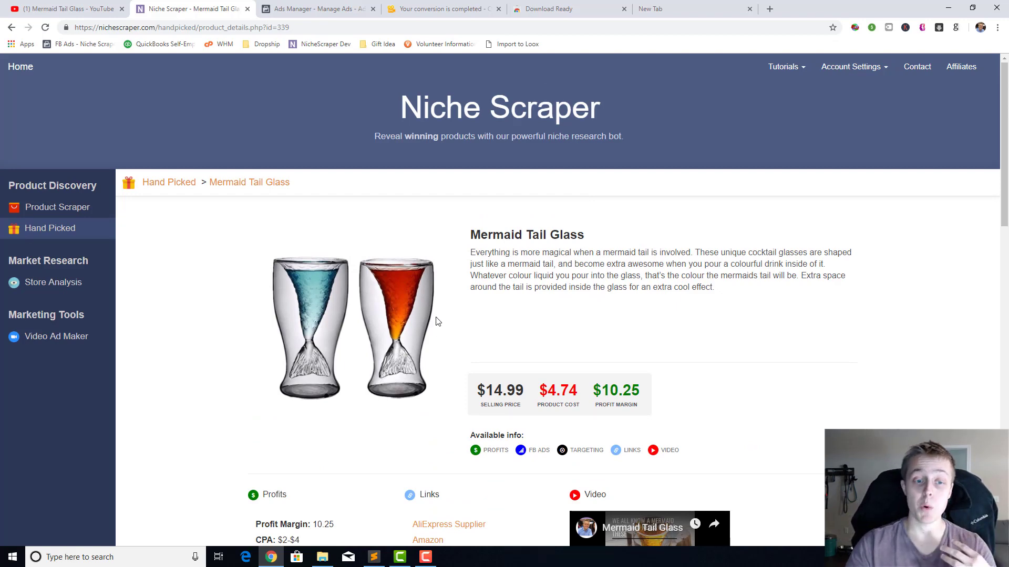
pyautogui.click(315, 9)
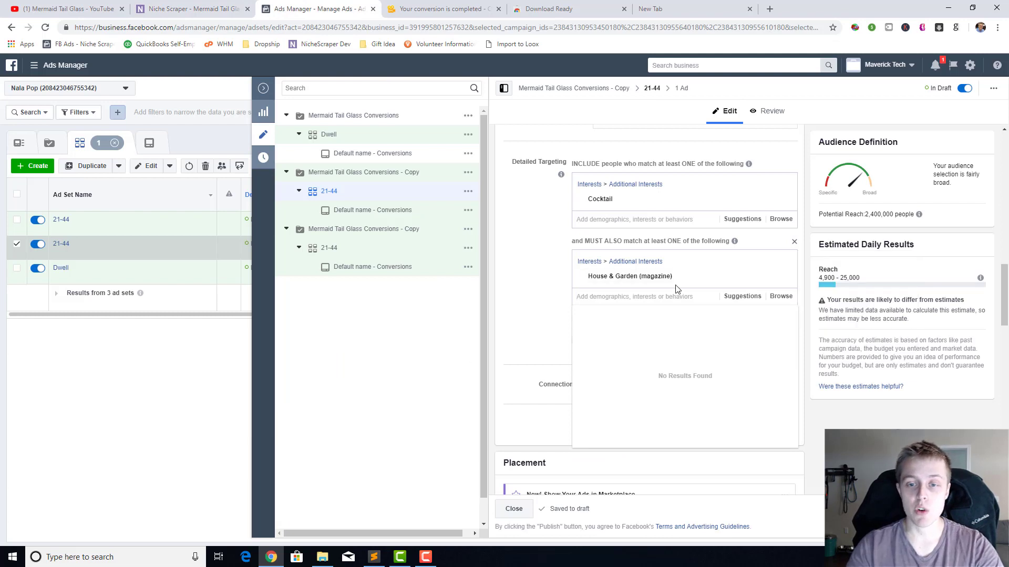
pyautogui.moveTo(711, 282)
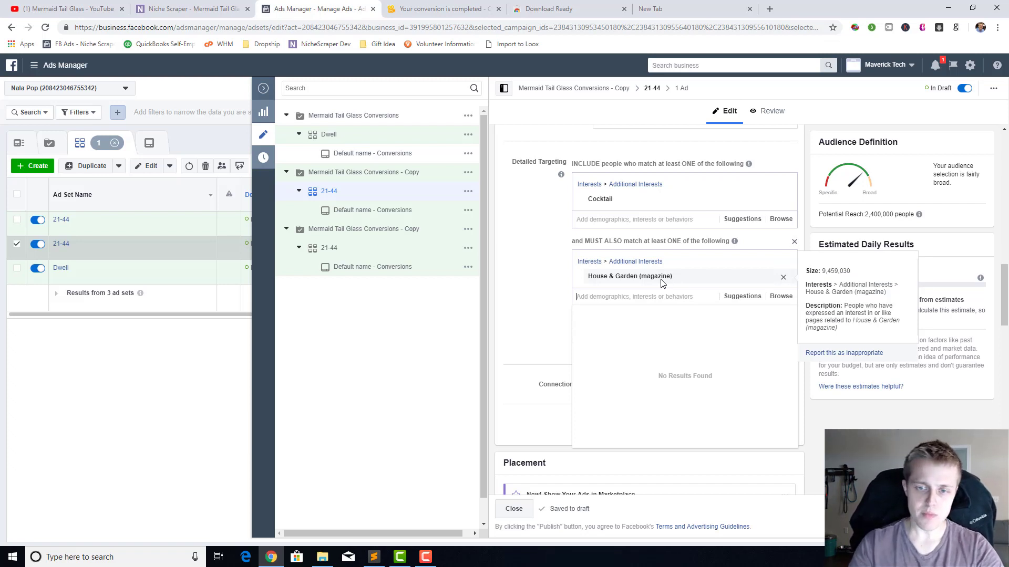
pyautogui.moveTo(631, 205)
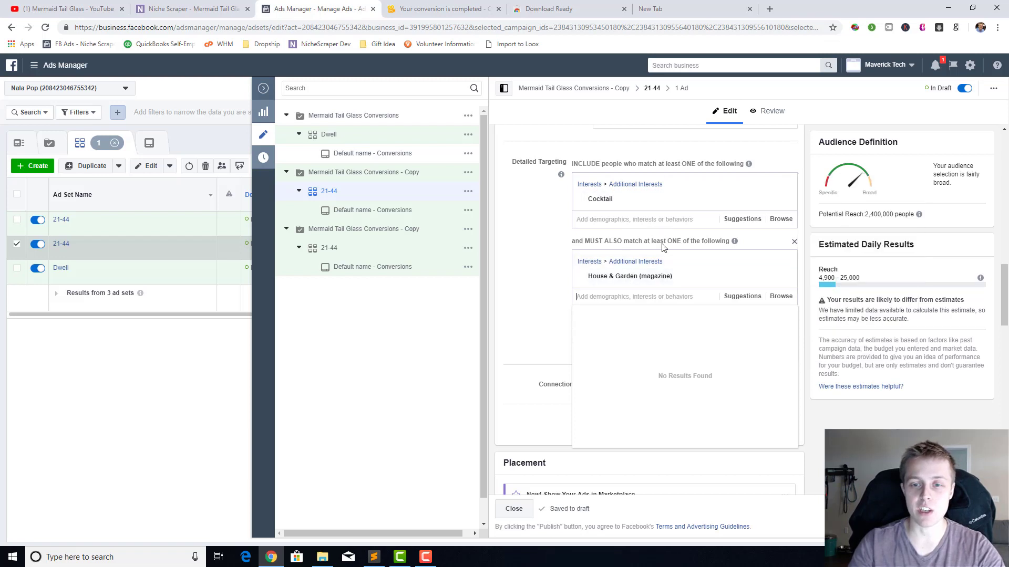
# Step: Remove the narrowing audience and the Cocktail interest, and add Mermaid as the included interest
pyautogui.click(795, 243)
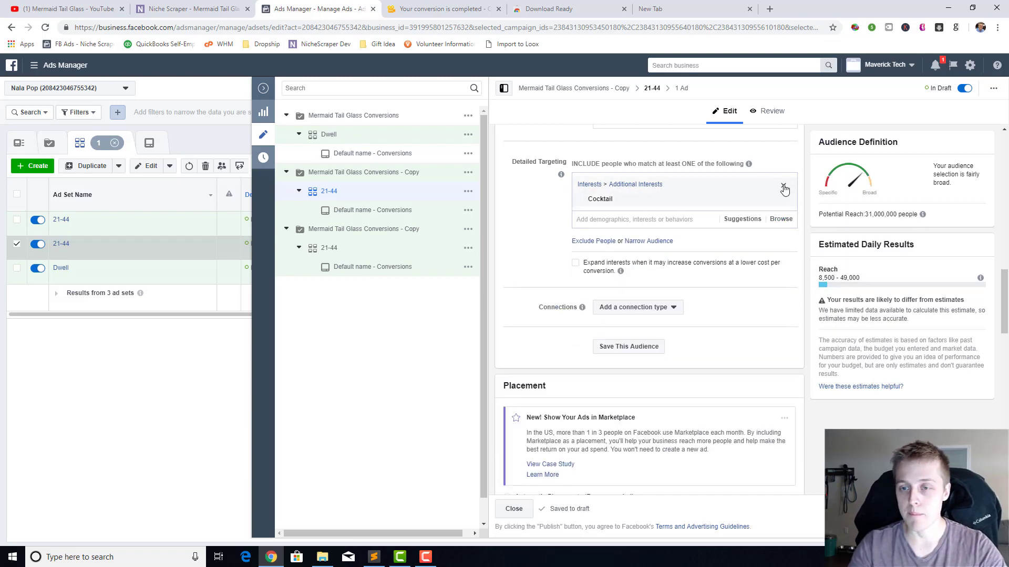
pyautogui.click(780, 188)
pyautogui.click(612, 181)
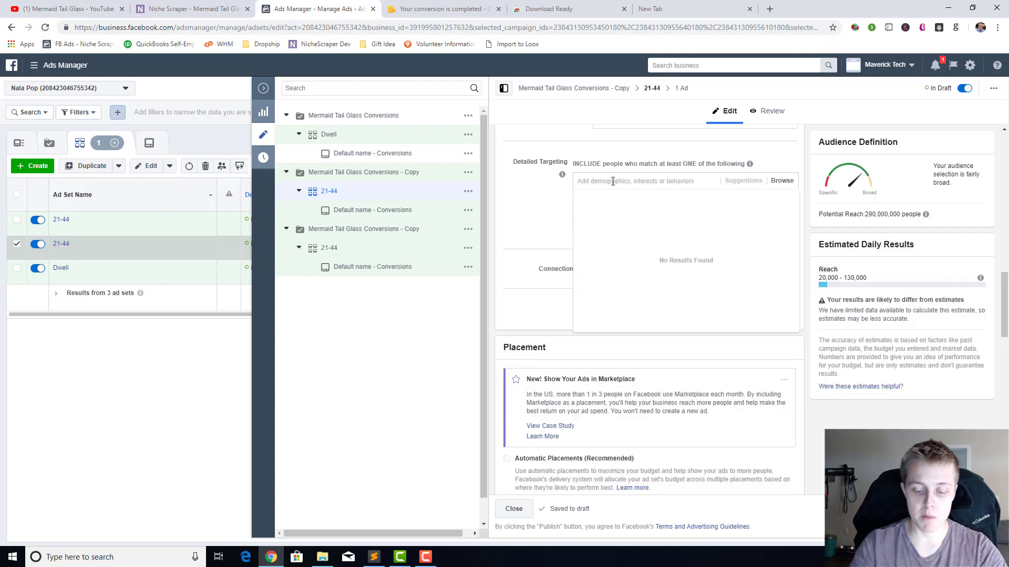
pyautogui.write('Mermaid')
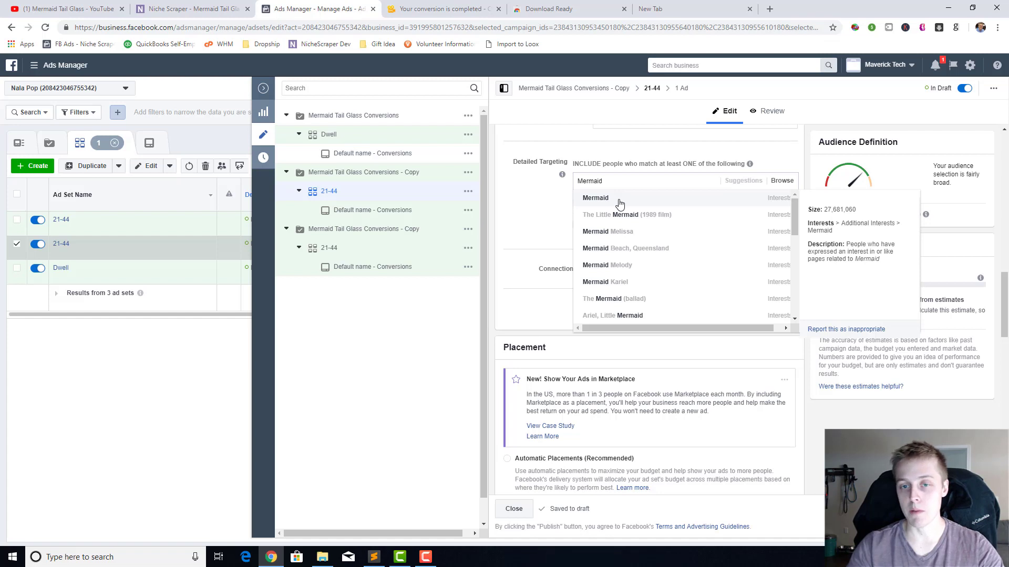
pyautogui.click(620, 204)
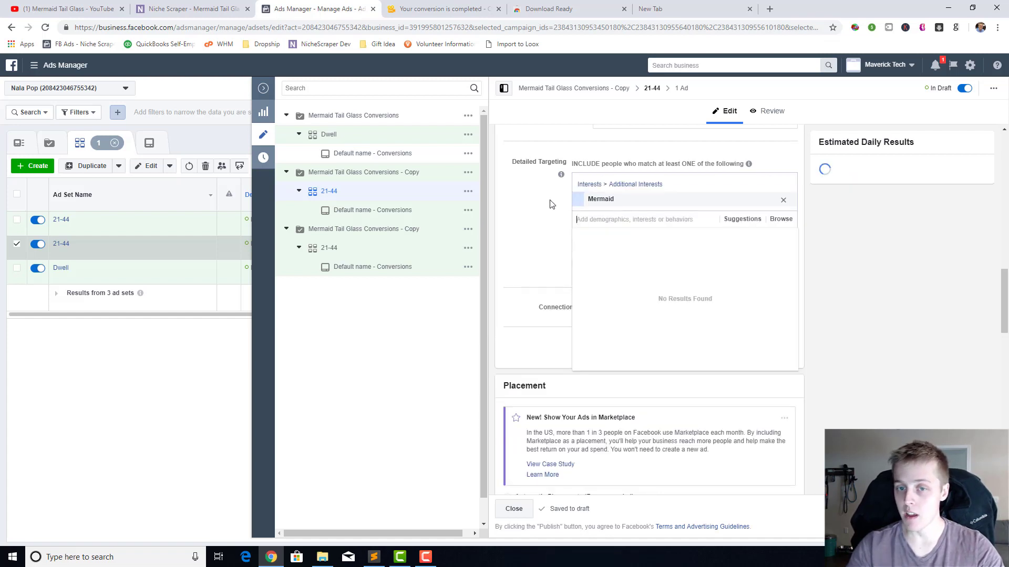
# Step: Narrow the Mermaid audience with the KitchenAid interest and check the resulting potential reach
pyautogui.click(651, 241)
pyautogui.click(662, 257)
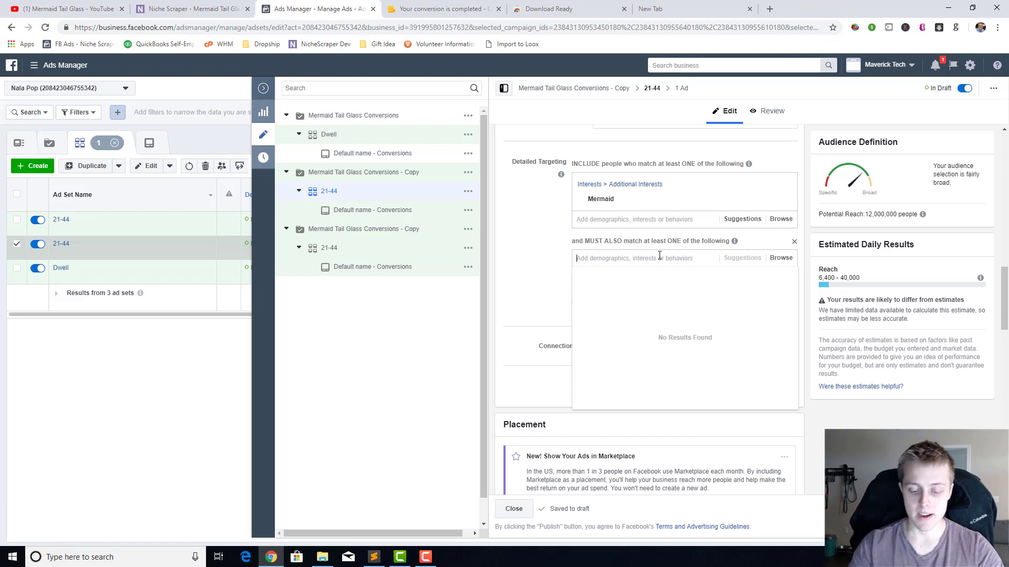
pyautogui.write('Kitchen')
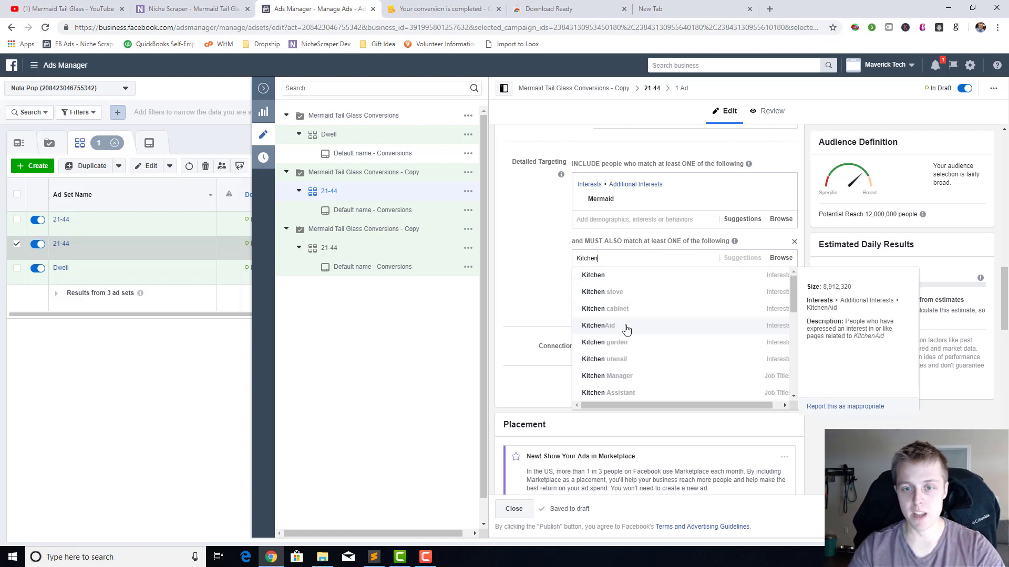
pyautogui.click(626, 327)
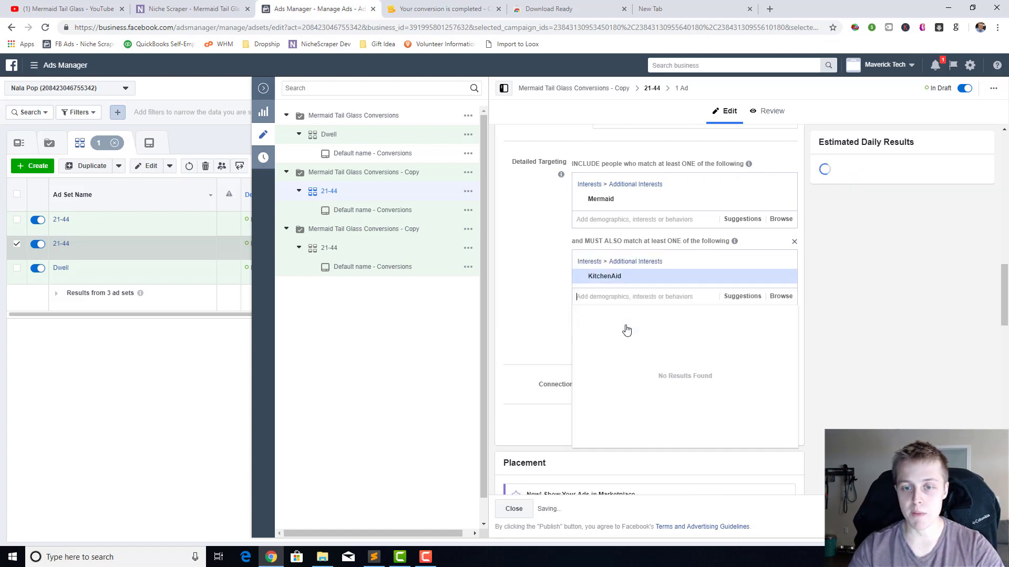
pyautogui.click(523, 297)
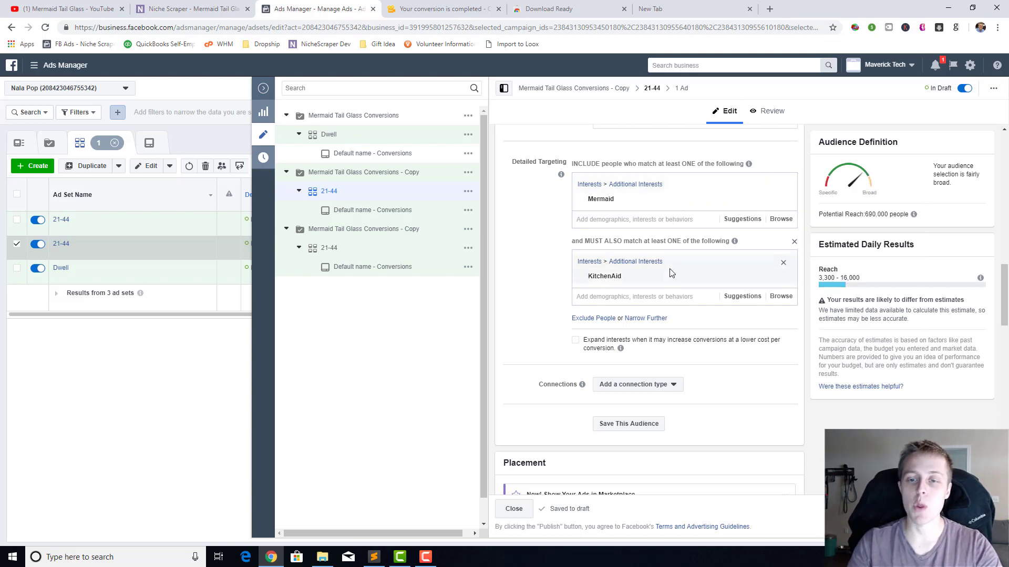
pyautogui.moveTo(670, 277)
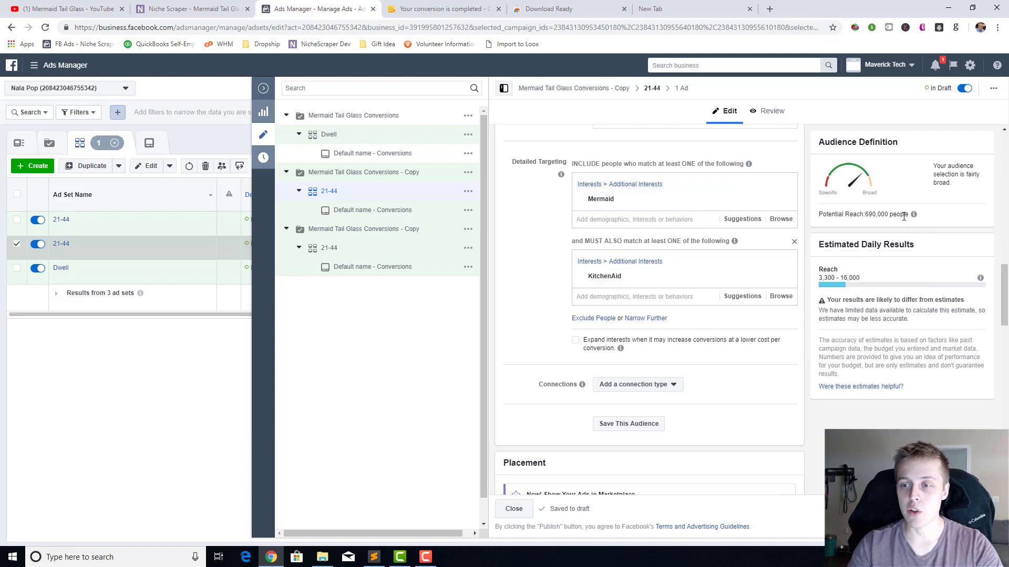
pyautogui.moveTo(893, 214); pyautogui.dragTo(872, 212)
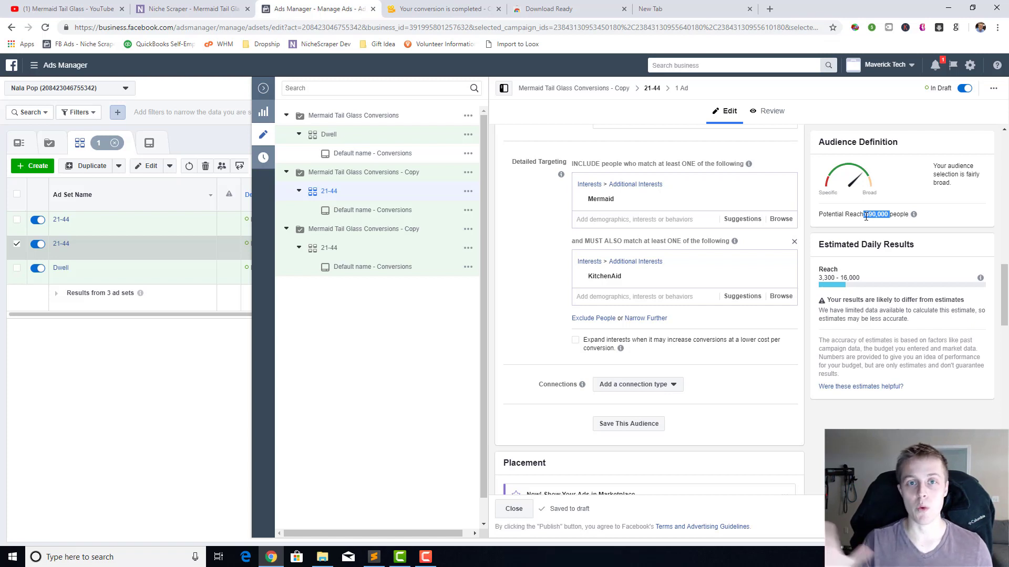
# Step: Rename the edited ad set as Kitchen Aid and look over its budget, audience and placement settings
pyautogui.scroll(15, 640, 237)
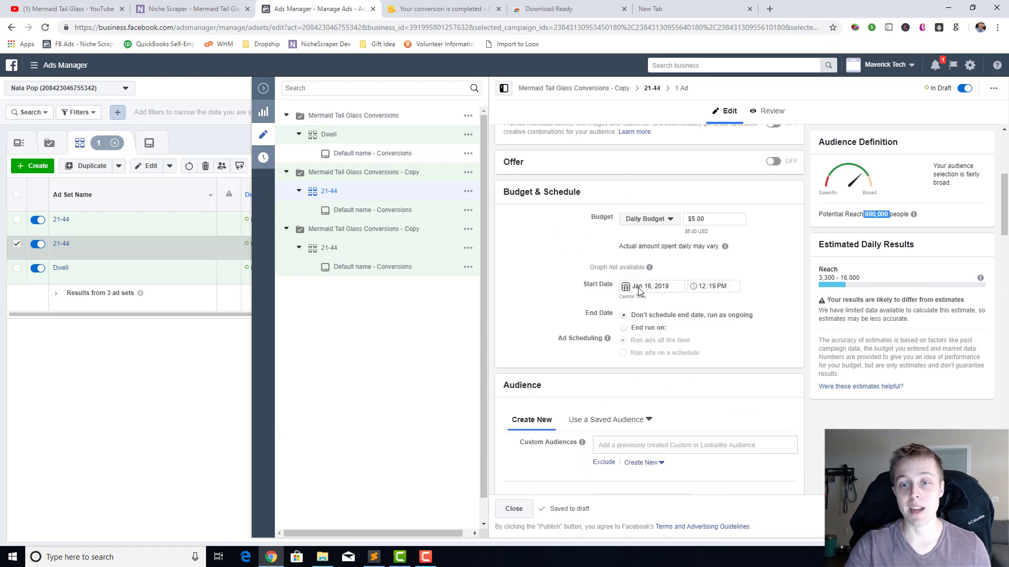
pyautogui.scroll(-5, 640, 237)
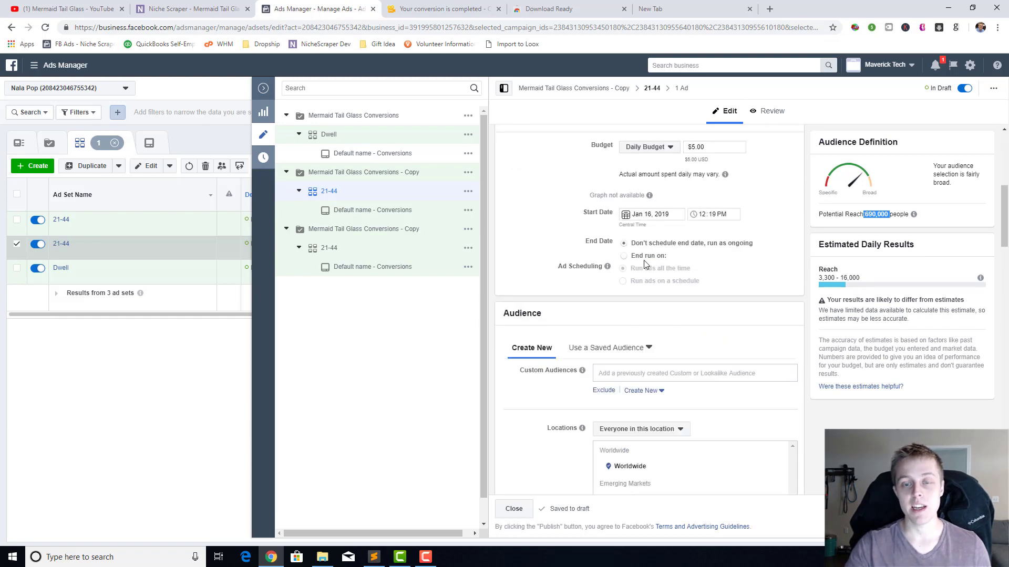
pyautogui.scroll(5, 644, 260)
pyautogui.moveTo(604, 147); pyautogui.dragTo(501, 142)
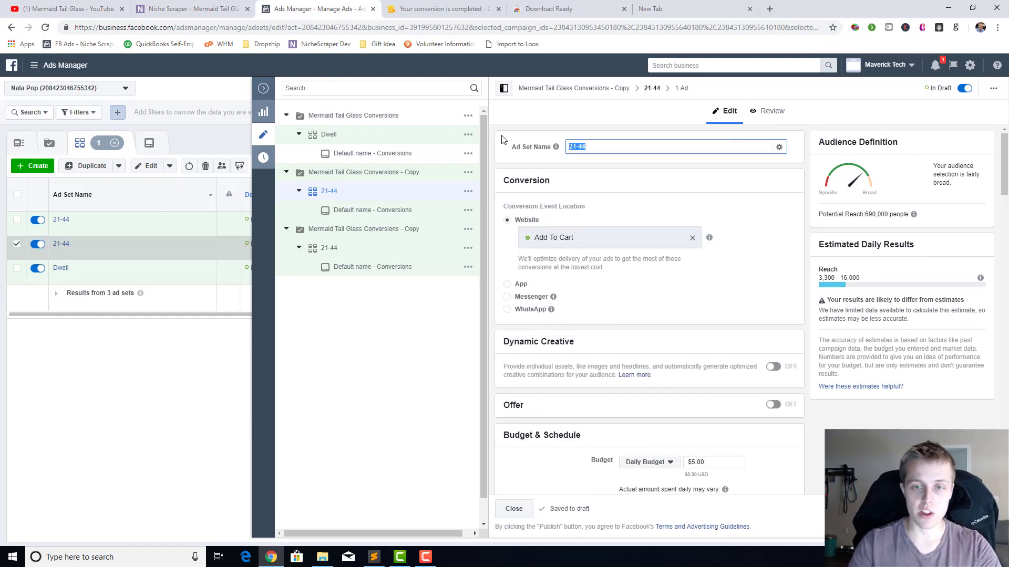
pyautogui.write('Kitchen Aid')
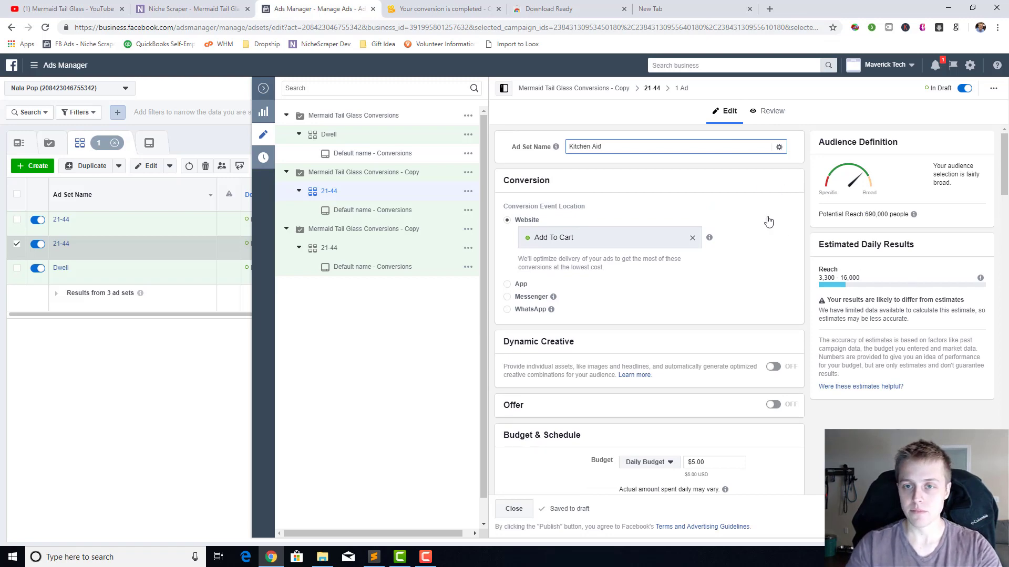
pyautogui.click(786, 189)
pyautogui.scroll(-10, 782, 187)
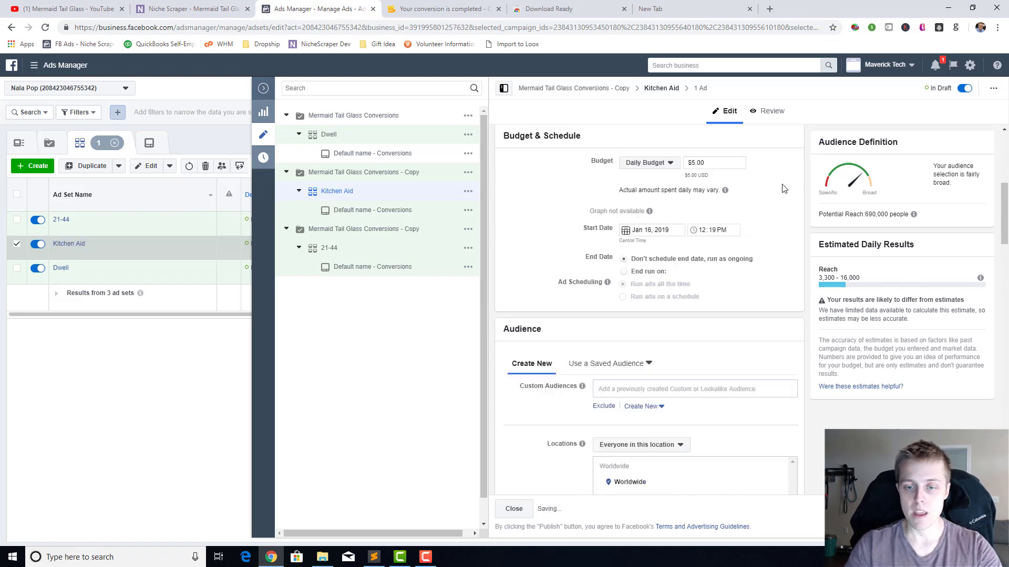
pyautogui.scroll(-5, 758, 236)
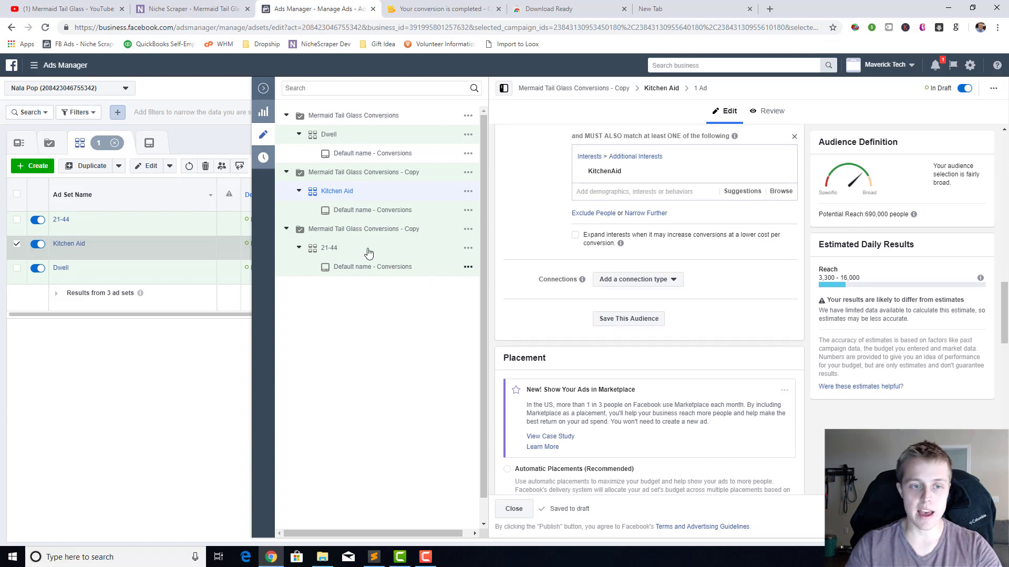
# Step: Rename the remaining 21-44 ad set as Better Homes and Gardens, matching its narrowing interest
pyautogui.click(331, 249)
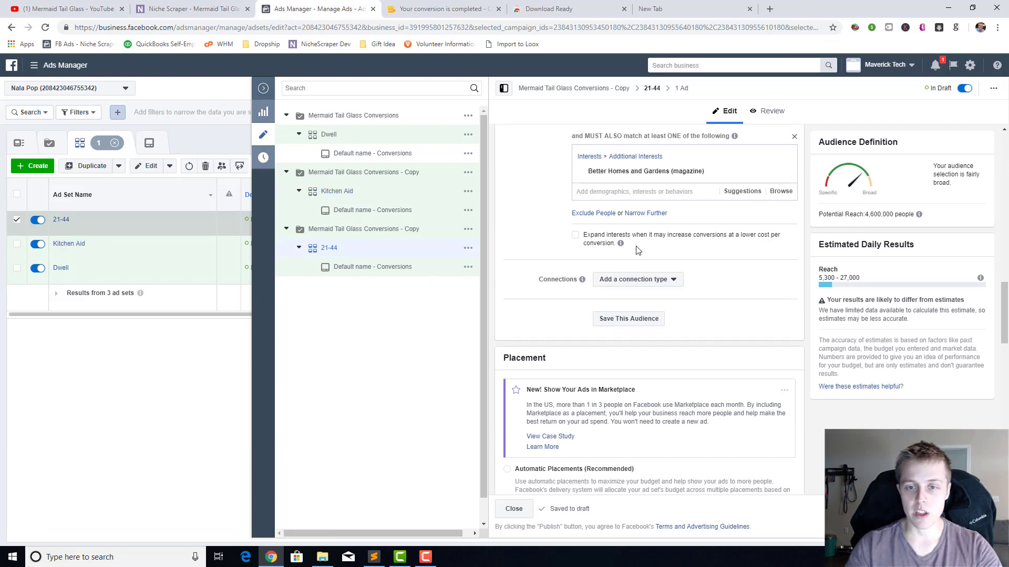
pyautogui.scroll(15, 652, 271)
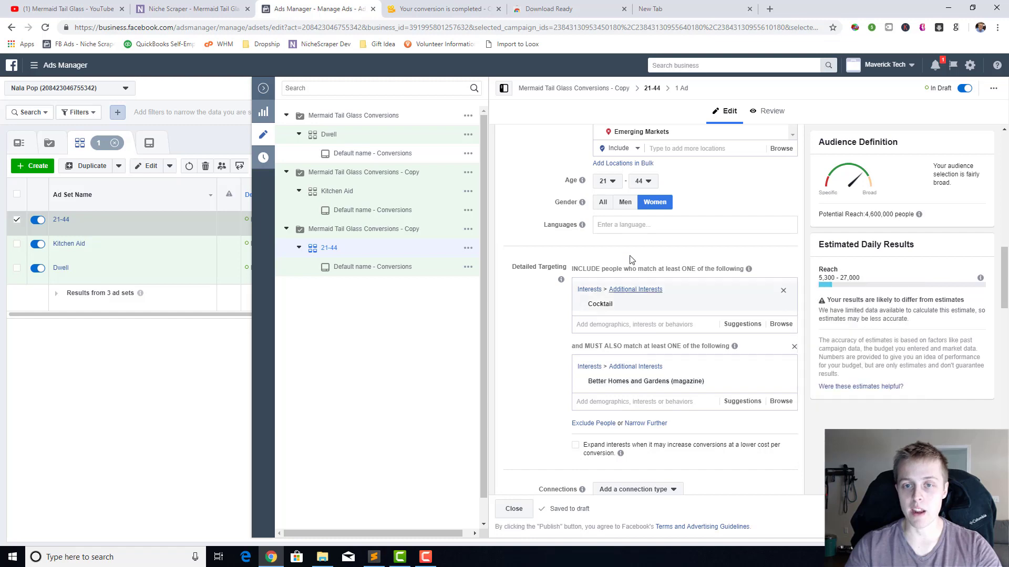
pyautogui.tripleClick(598, 143)
pyautogui.write('B')
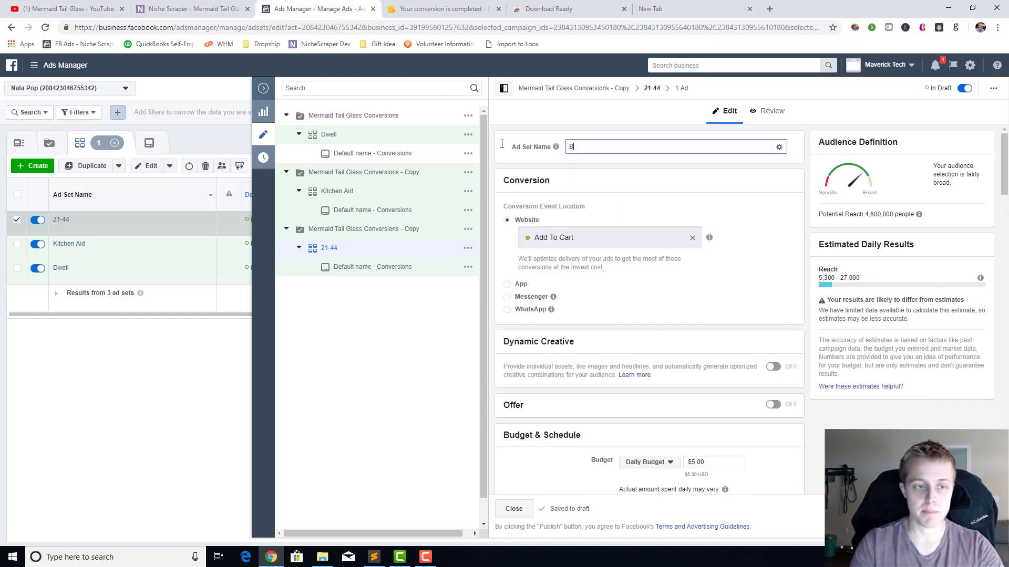
pyautogui.write('etter Homes')
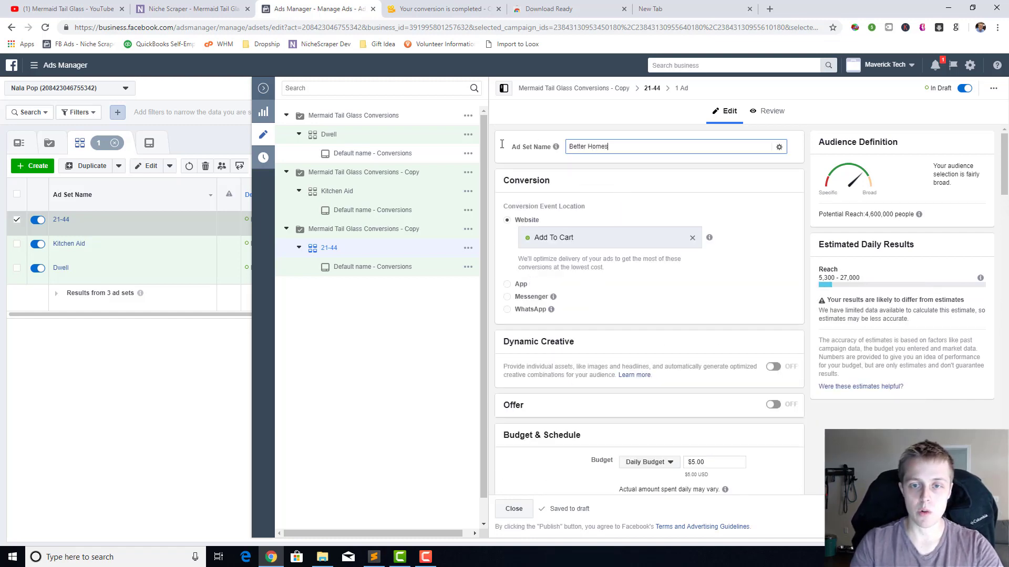
pyautogui.write(' and Gardens')
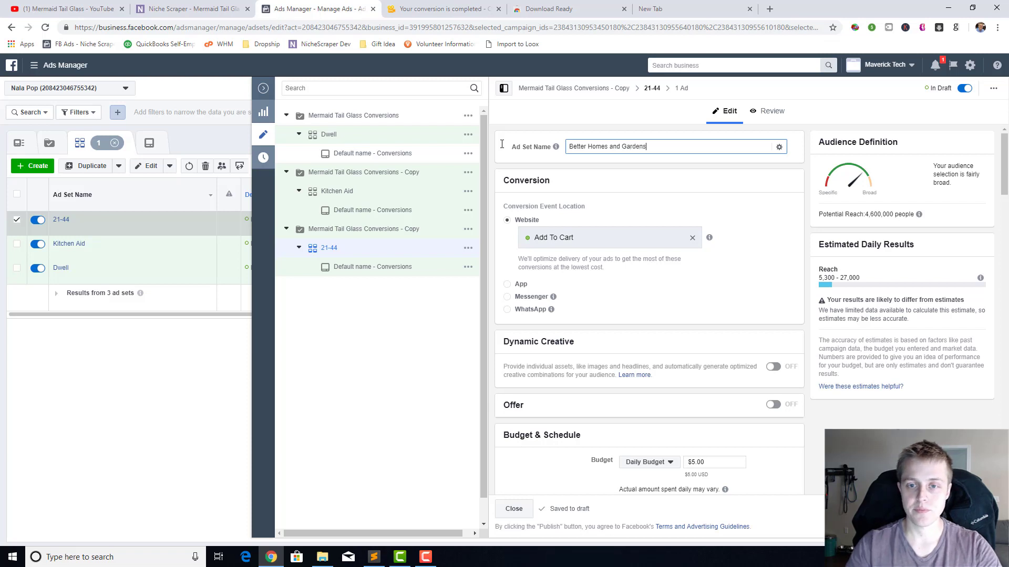
pyautogui.click(660, 181)
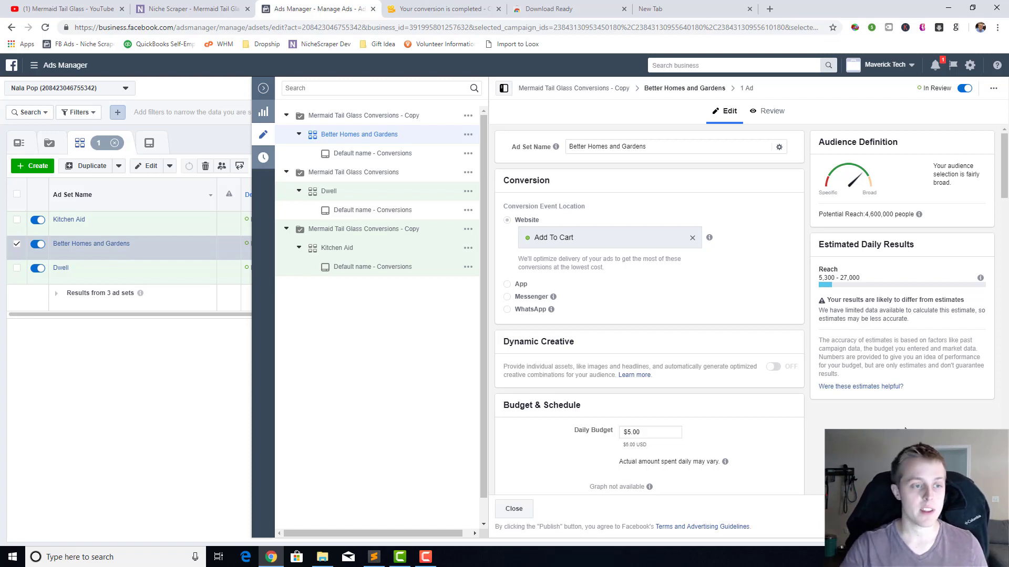
# Step: Close the ad set editor and publish the remaining draft campaign, ad sets and ad
pyautogui.click(514, 509)
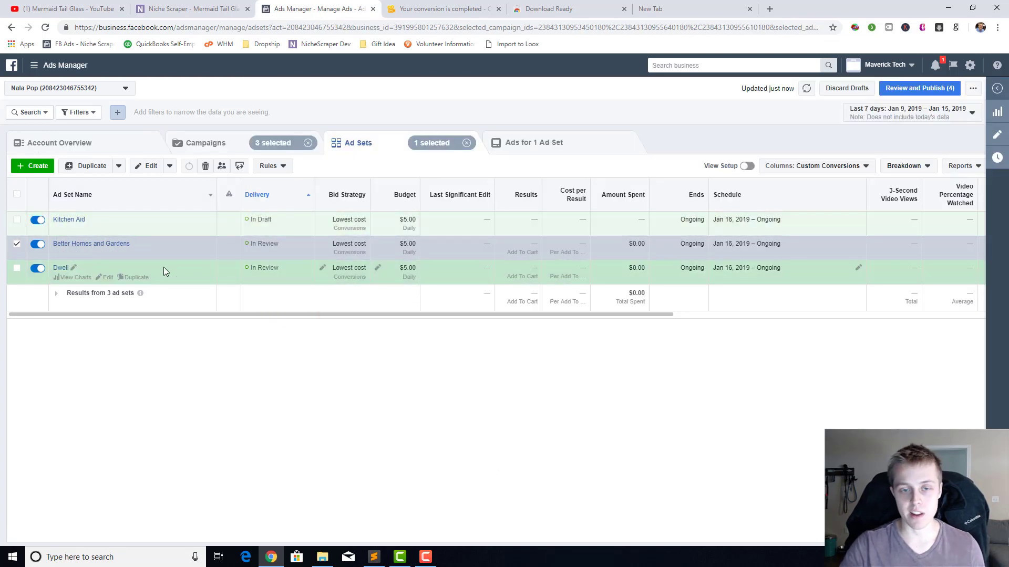
pyautogui.click(911, 93)
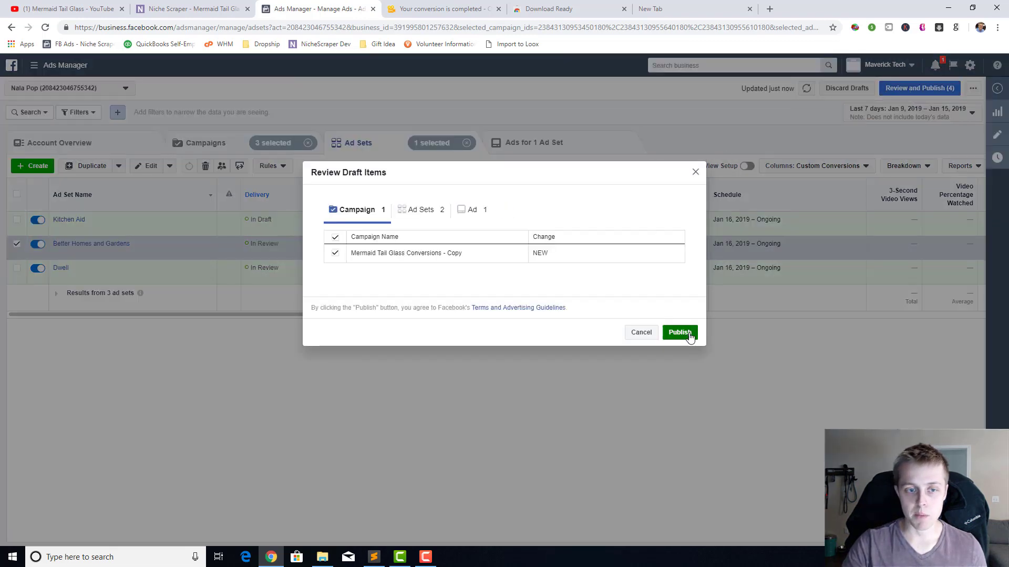
pyautogui.click(679, 332)
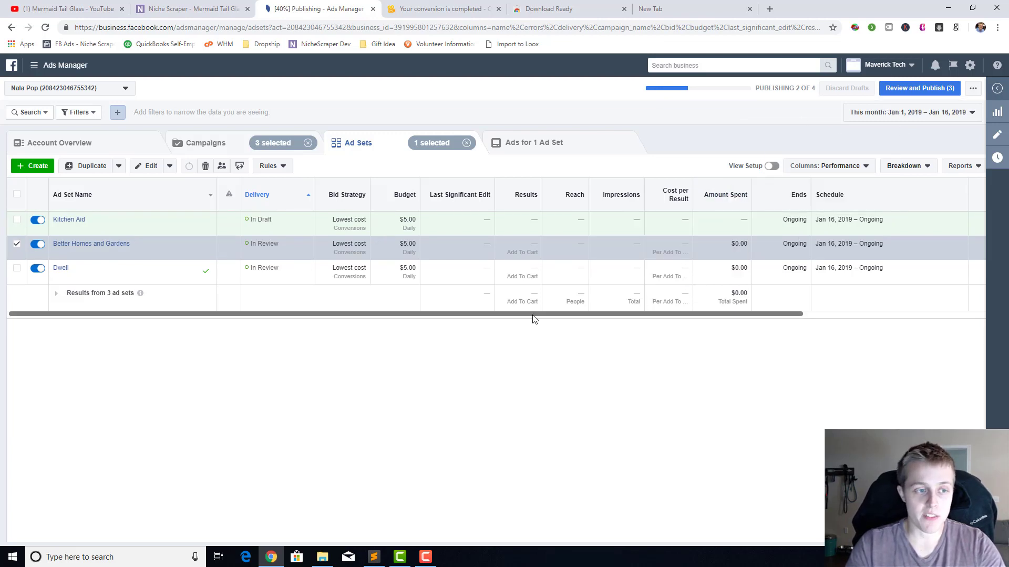
# Step: Examine the ad set metrics with the Performance and Clicks columns, and compare them with the default Performance columns
pyautogui.moveTo(534, 314)
pyautogui.mouseDown()
pyautogui.moveTo(563, 314)
pyautogui.moveTo(529, 319)
pyautogui.mouseUp()
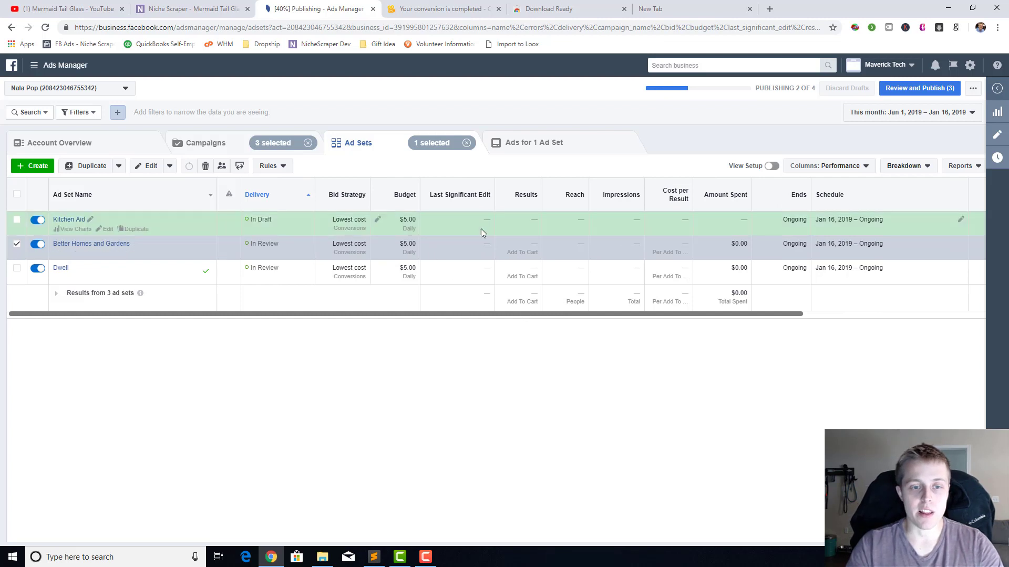
pyautogui.click(844, 169)
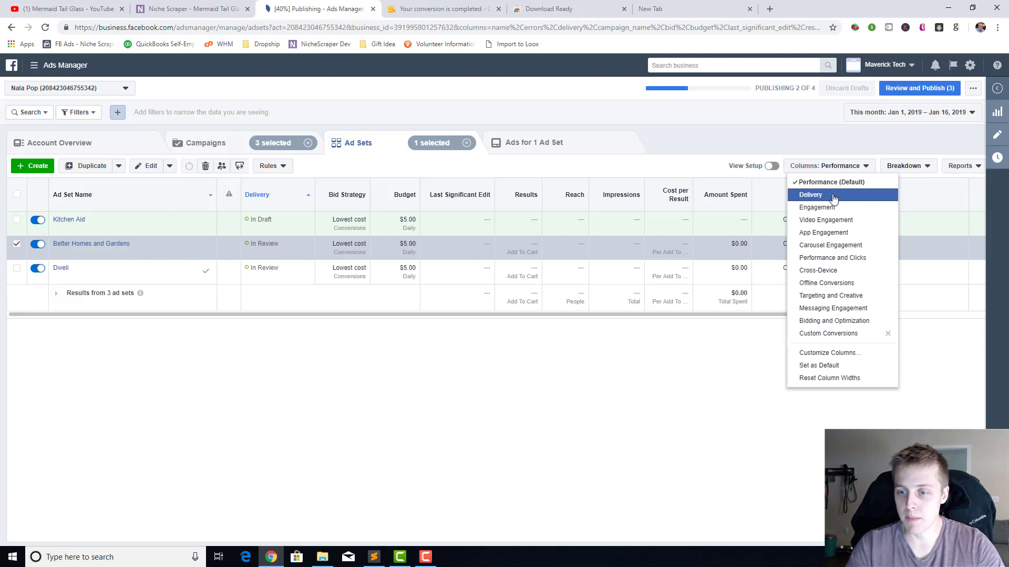
pyautogui.click(830, 257)
pyautogui.moveTo(584, 315); pyautogui.dragTo(817, 322)
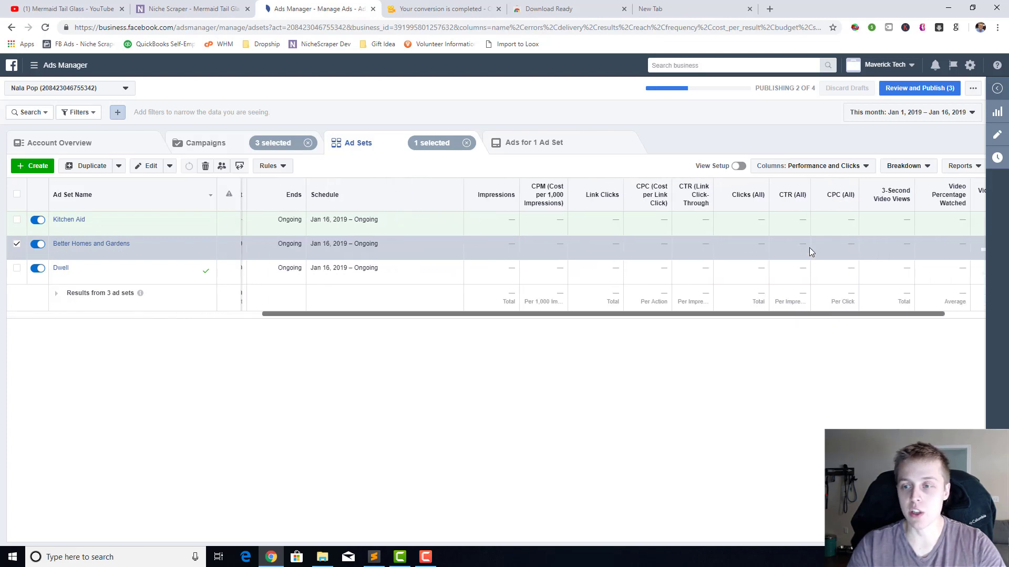
pyautogui.click(818, 166)
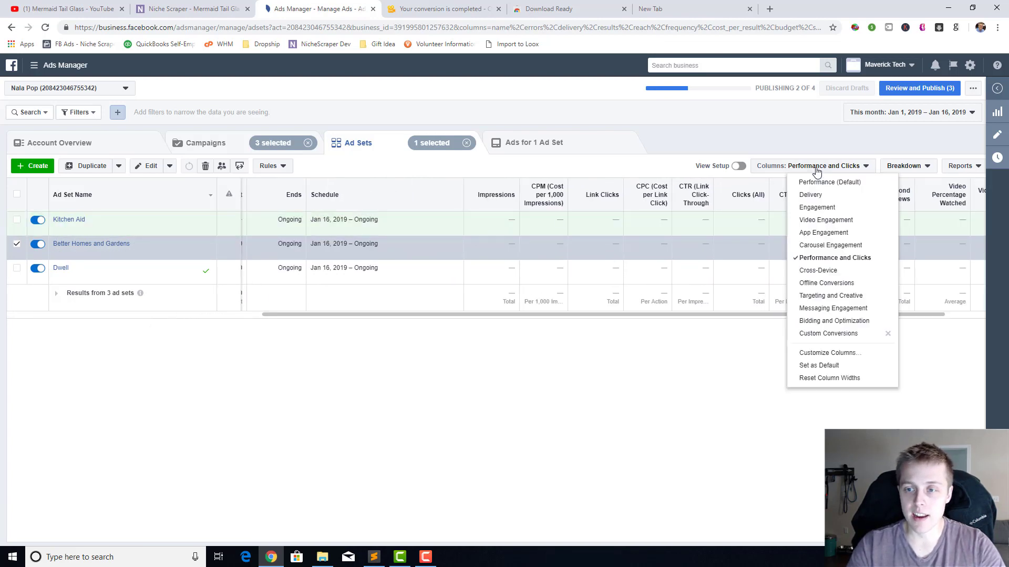
pyautogui.click(812, 184)
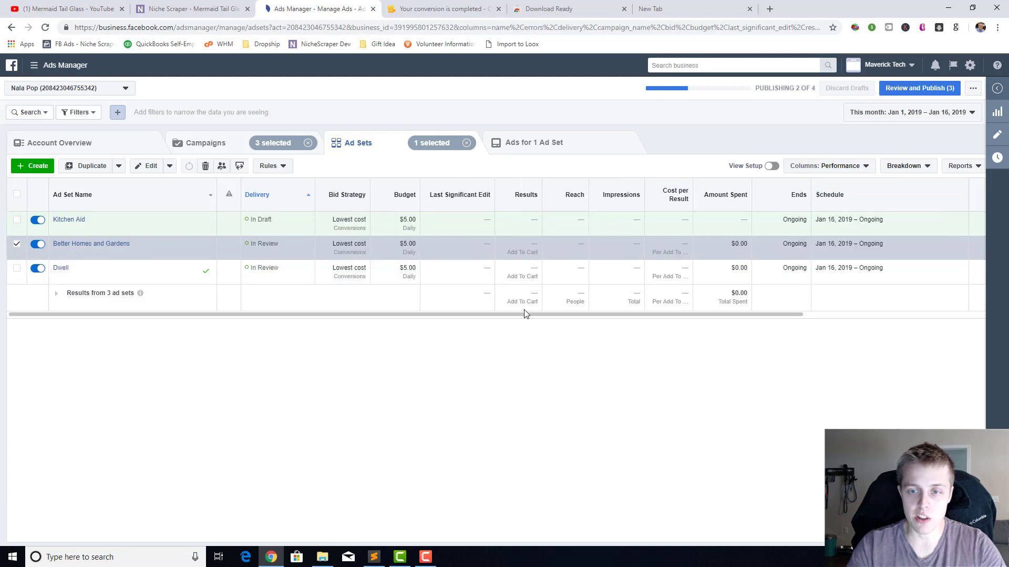
pyautogui.moveTo(562, 315); pyautogui.dragTo(581, 314)
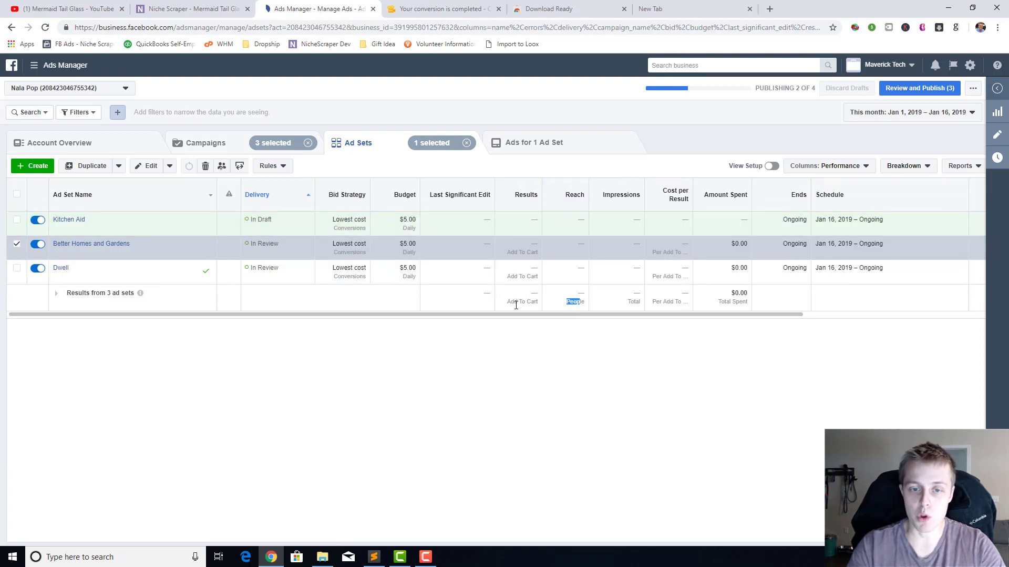
pyautogui.moveTo(561, 202)
pyautogui.moveTo(545, 315); pyautogui.dragTo(367, 327)
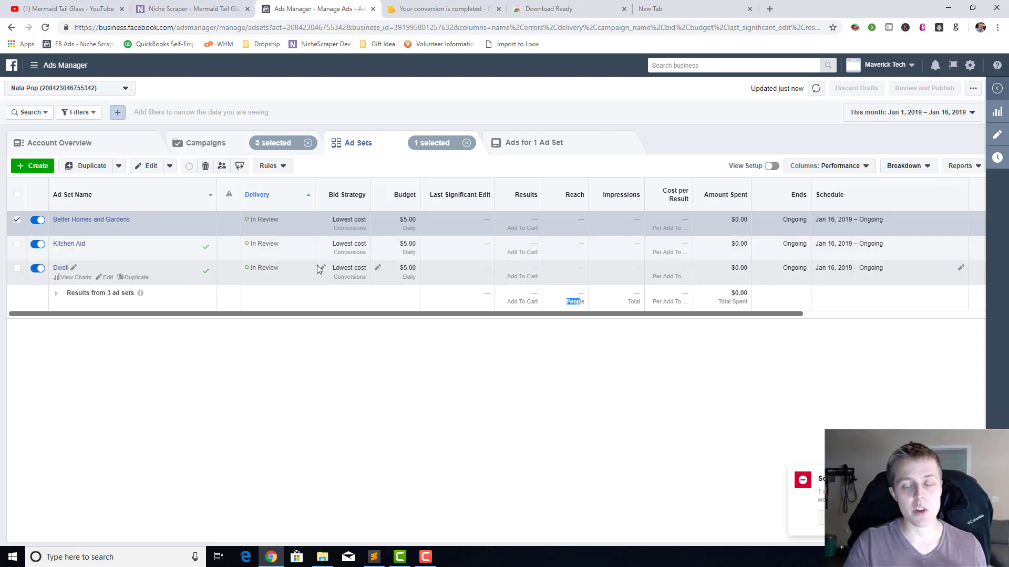
# Step: Add the total Purchases metric from the standard conversion events to the ad set table and look over the purchase columns
pyautogui.click(830, 168)
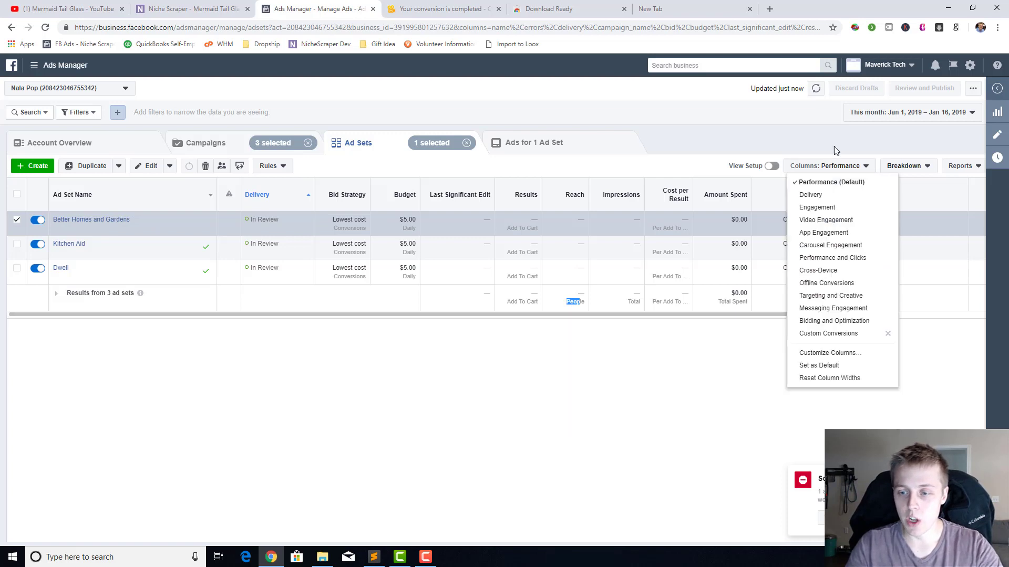
pyautogui.click(839, 353)
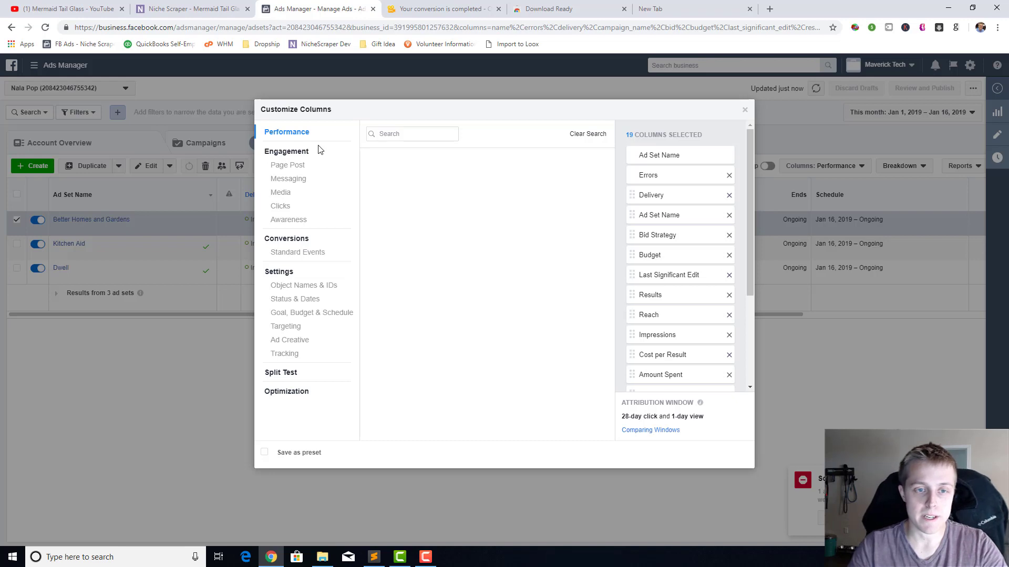
pyautogui.click(298, 253)
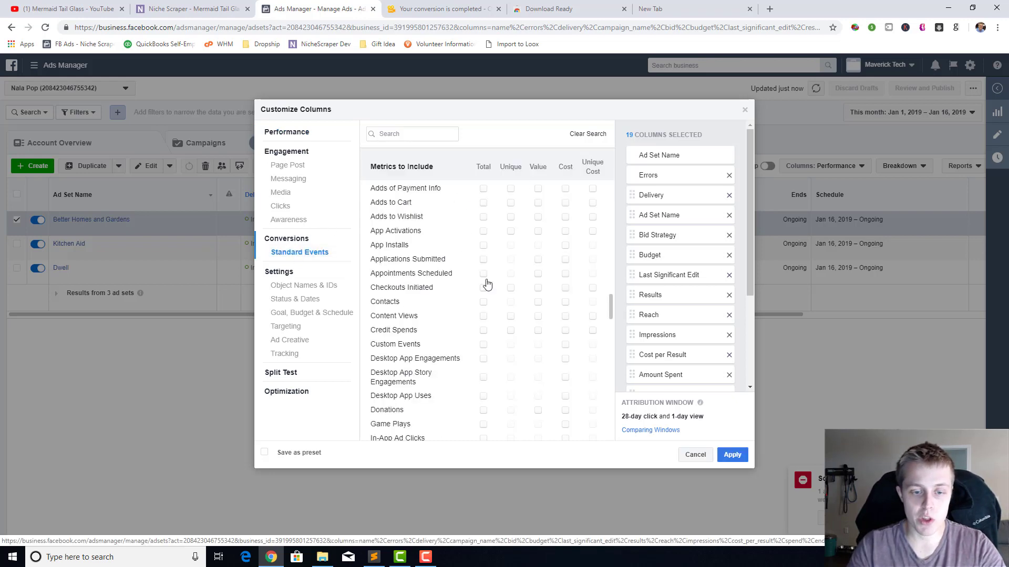
pyautogui.scroll(-3, 483, 284)
pyautogui.scroll(-3, 471, 299)
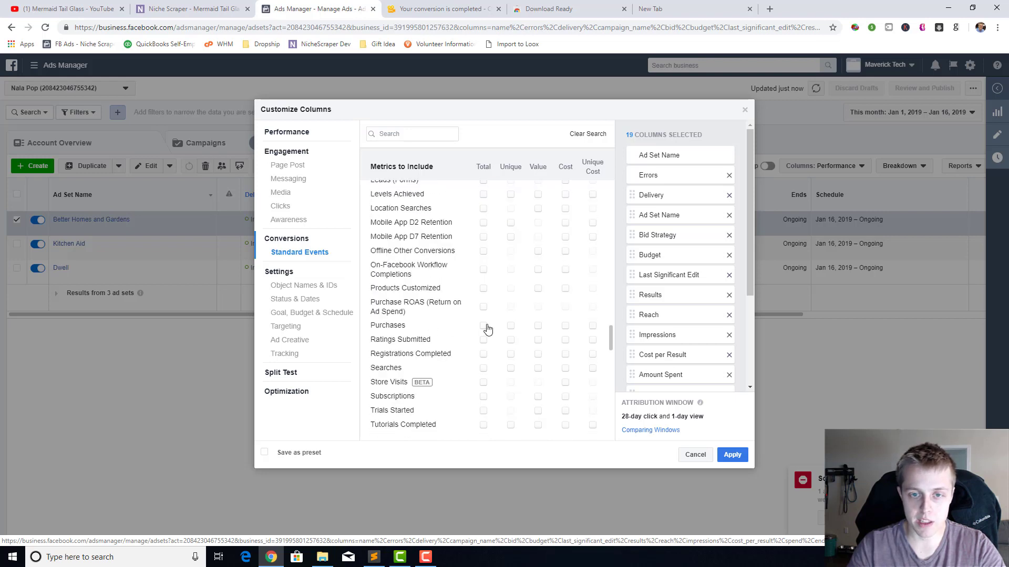
pyautogui.moveTo(486, 326)
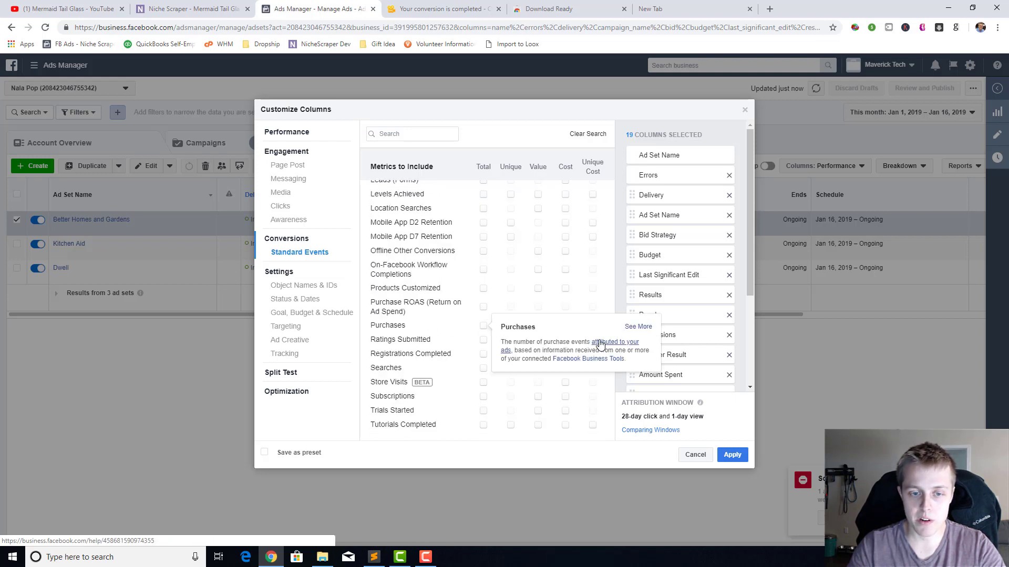
pyautogui.click(483, 326)
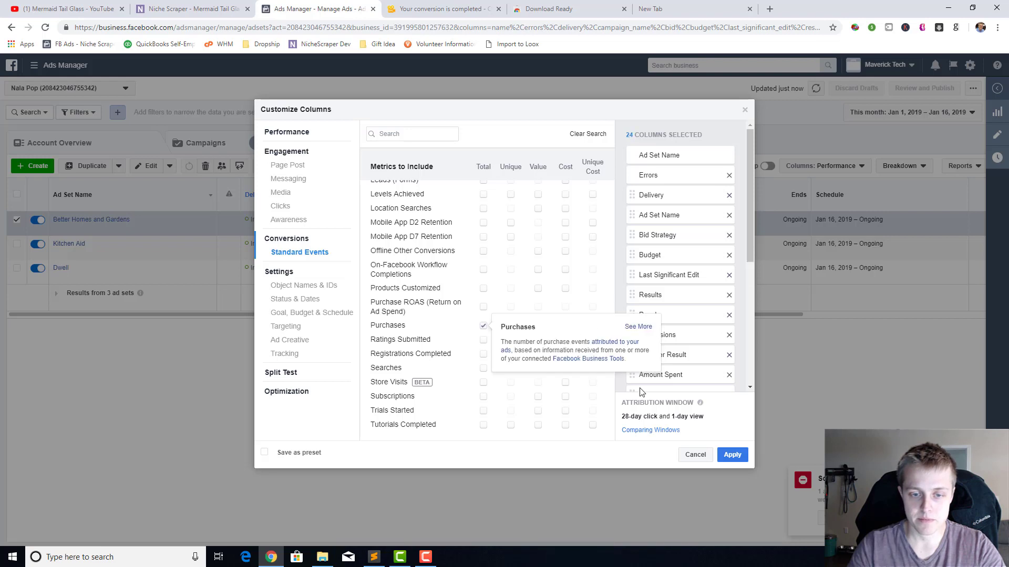
pyautogui.click(731, 454)
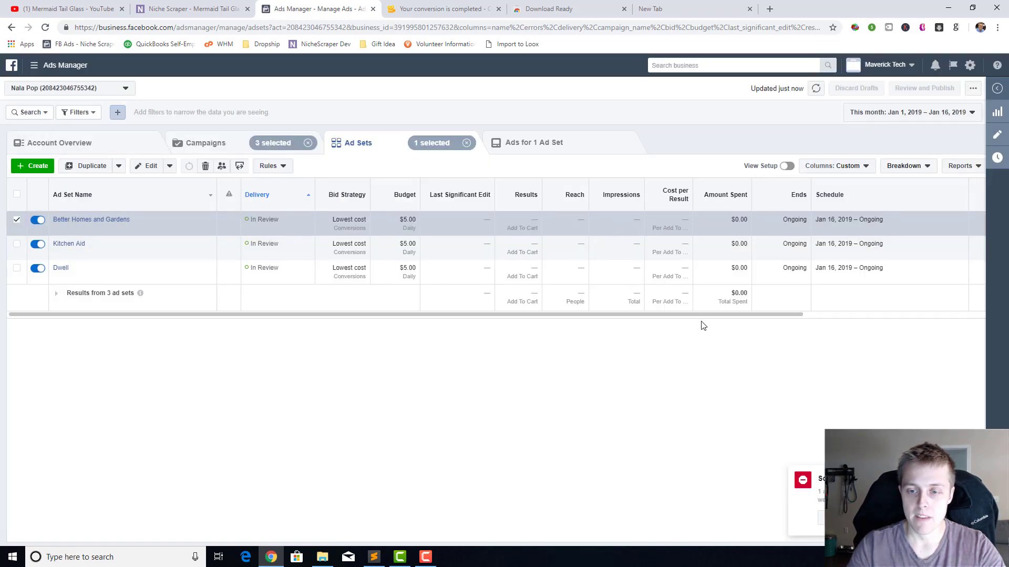
pyautogui.moveTo(704, 315); pyautogui.dragTo(945, 326)
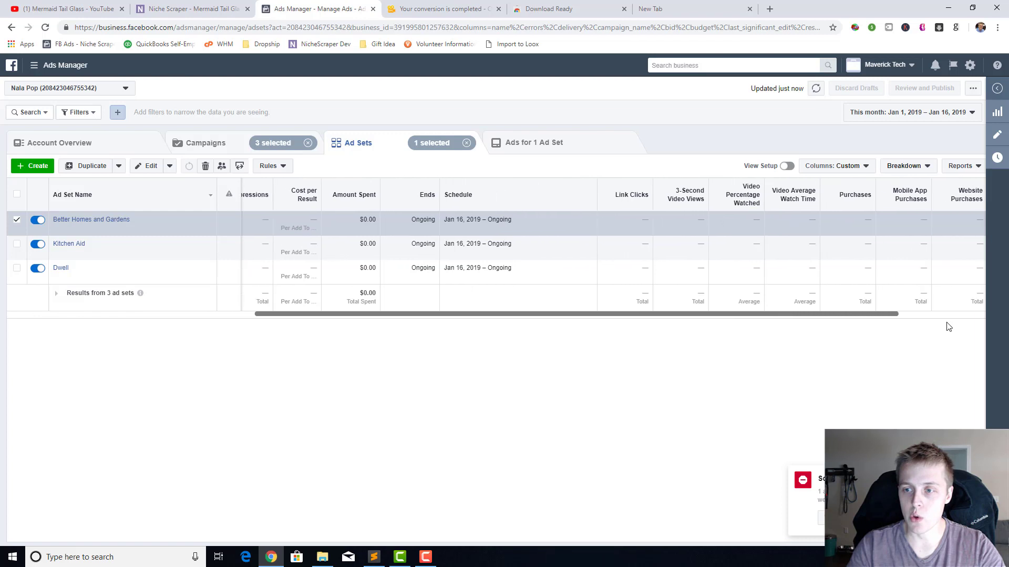
pyautogui.moveTo(804, 228)
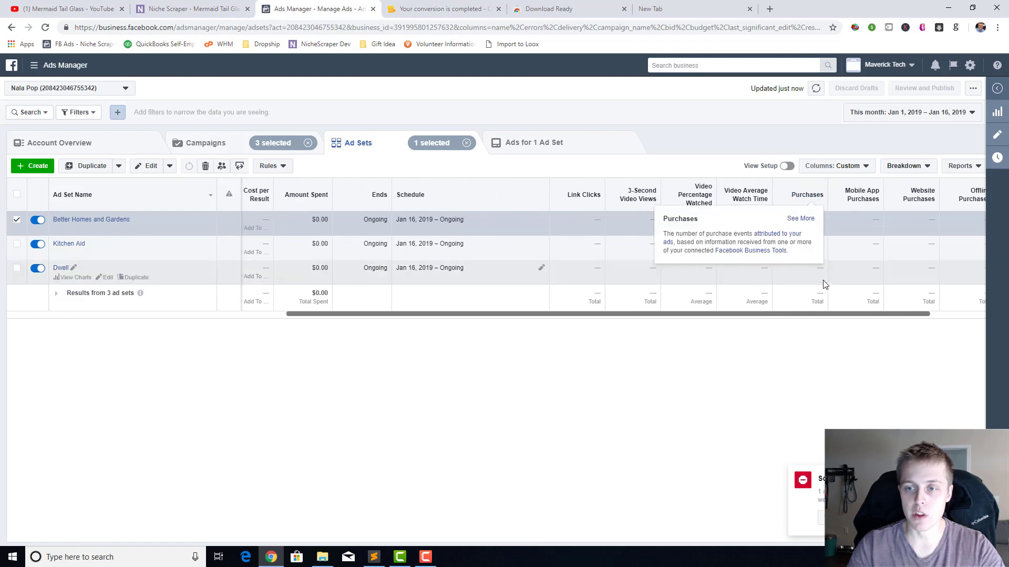
pyautogui.moveTo(829, 315); pyautogui.dragTo(862, 326)
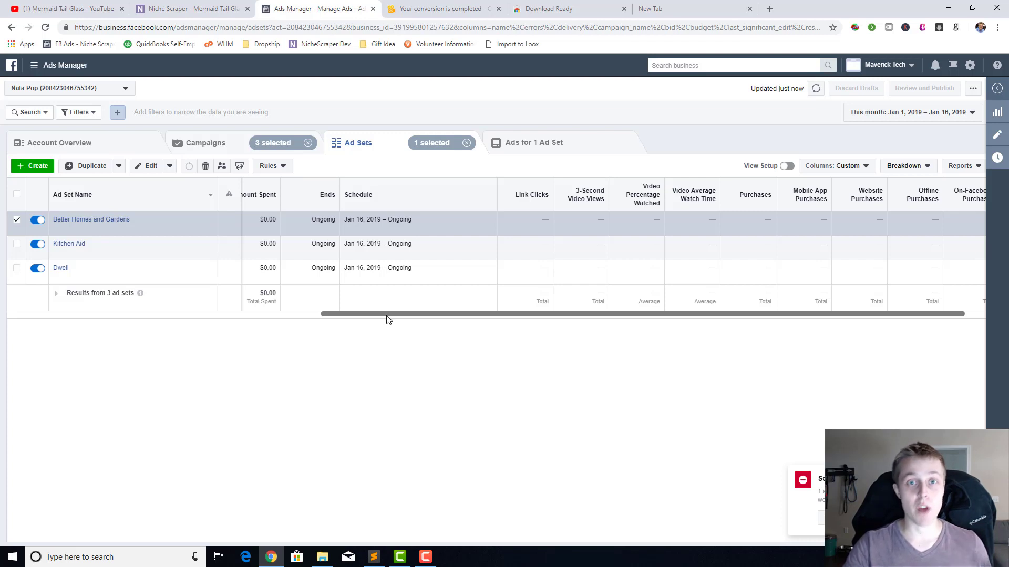
pyautogui.moveTo(387, 318); pyautogui.dragTo(78, 338)
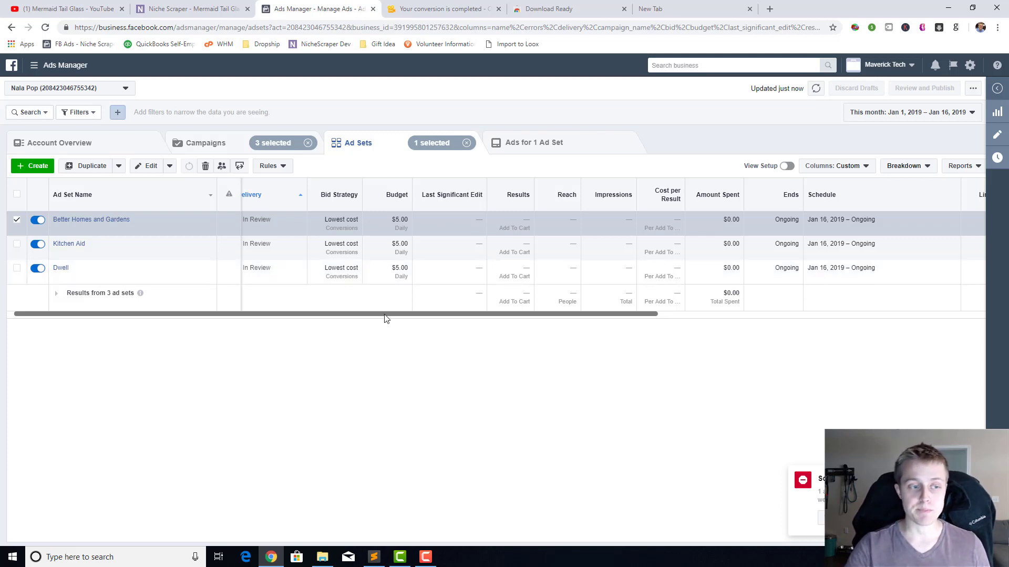
pyautogui.moveTo(385, 315); pyautogui.dragTo(345, 315)
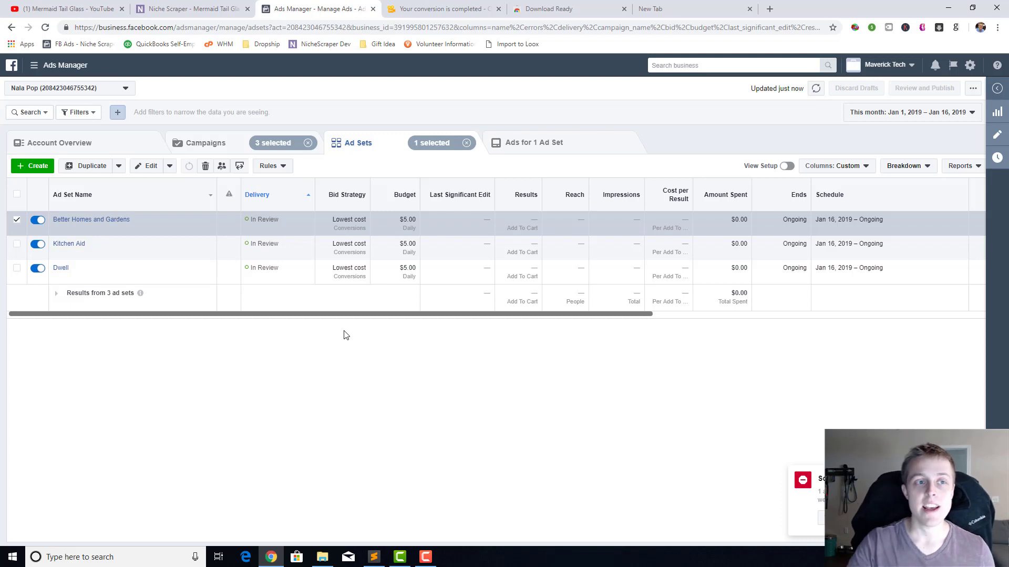
# Step: Search Google for "facebook ad blueprint", skim Facebook's Blueprint training page, and return to Ads Manager
pyautogui.click(661, 9)
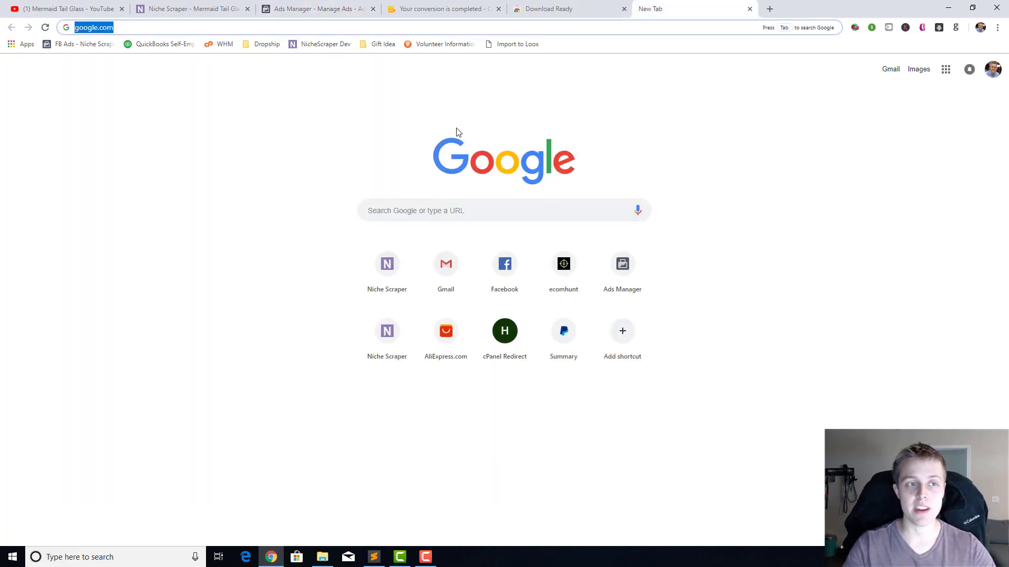
pyautogui.click(395, 204)
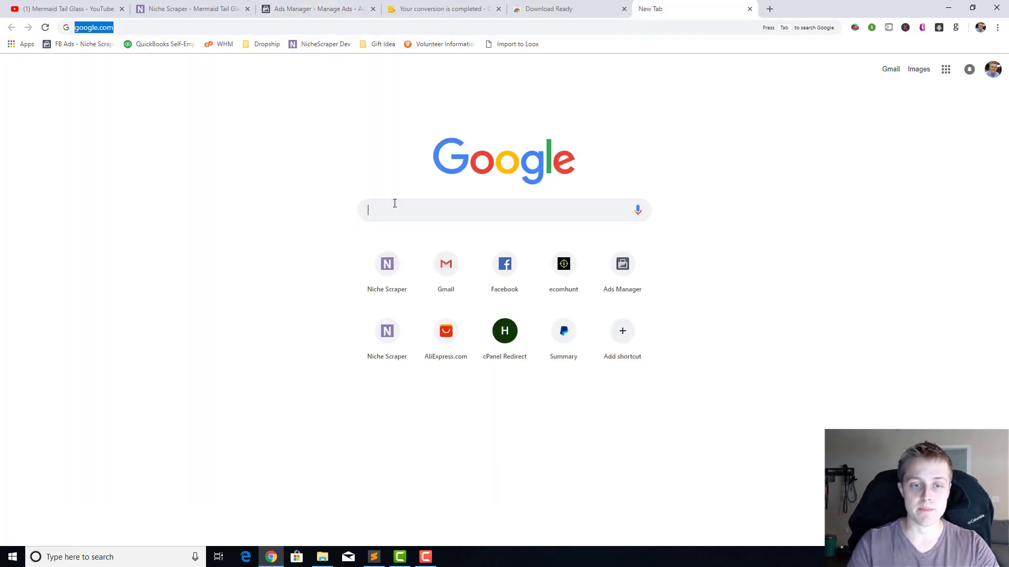
pyautogui.write('facebook ')
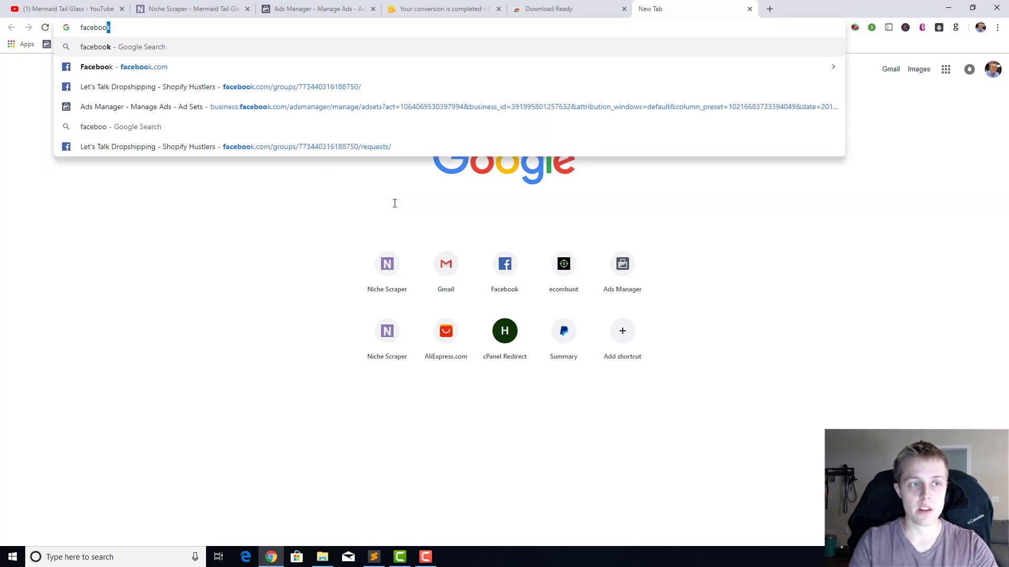
pyautogui.write('ad bluepri')
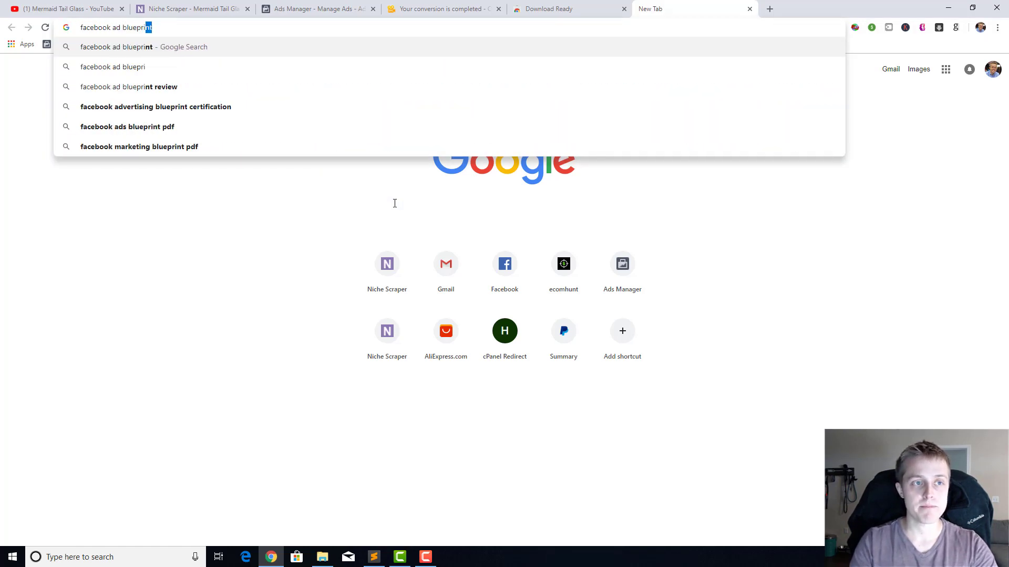
pyautogui.press('Return')
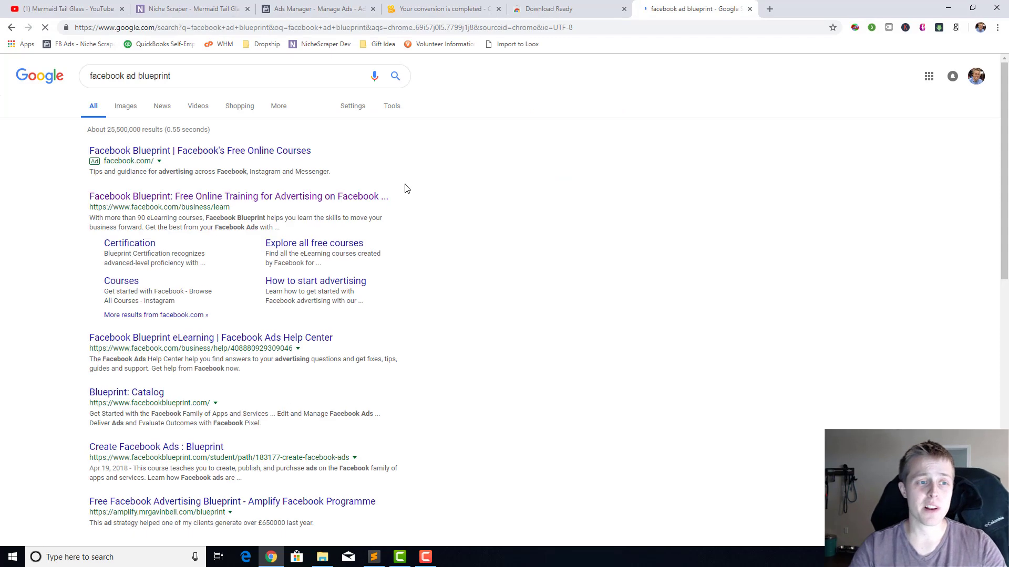
pyautogui.click(348, 200)
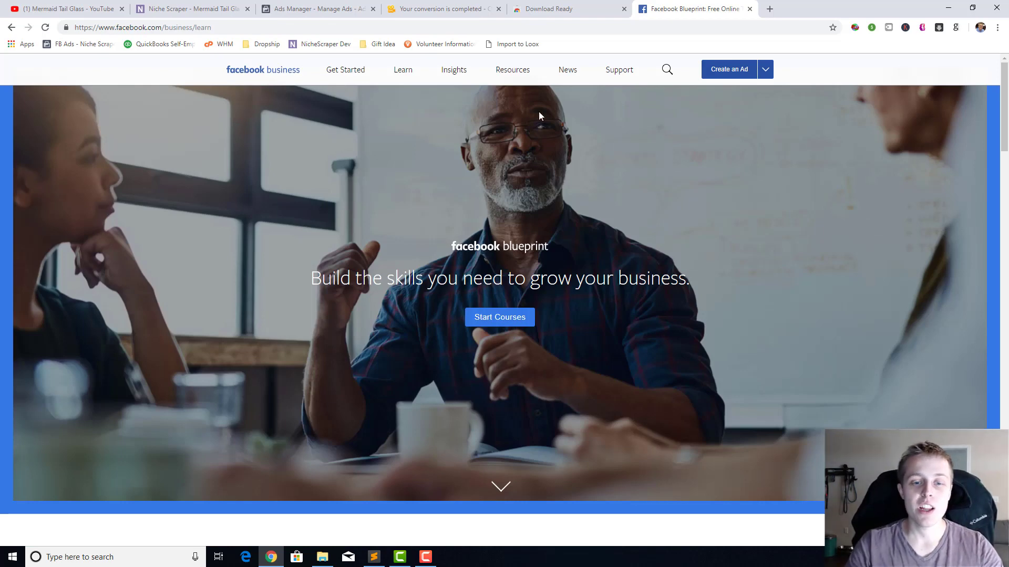
pyautogui.scroll(-2, 528, 188)
pyautogui.scroll(-4, 529, 192)
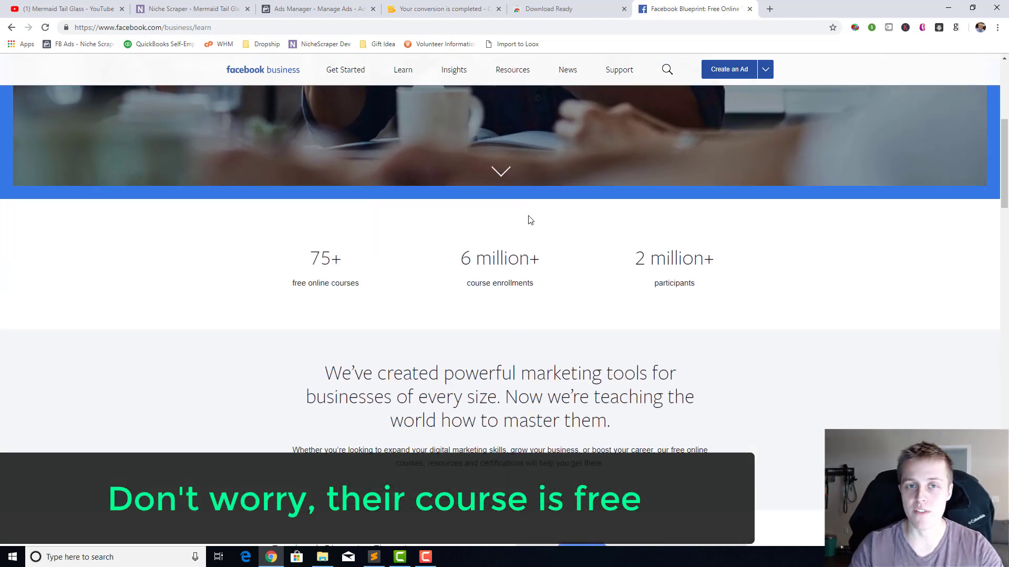
pyautogui.click(345, 12)
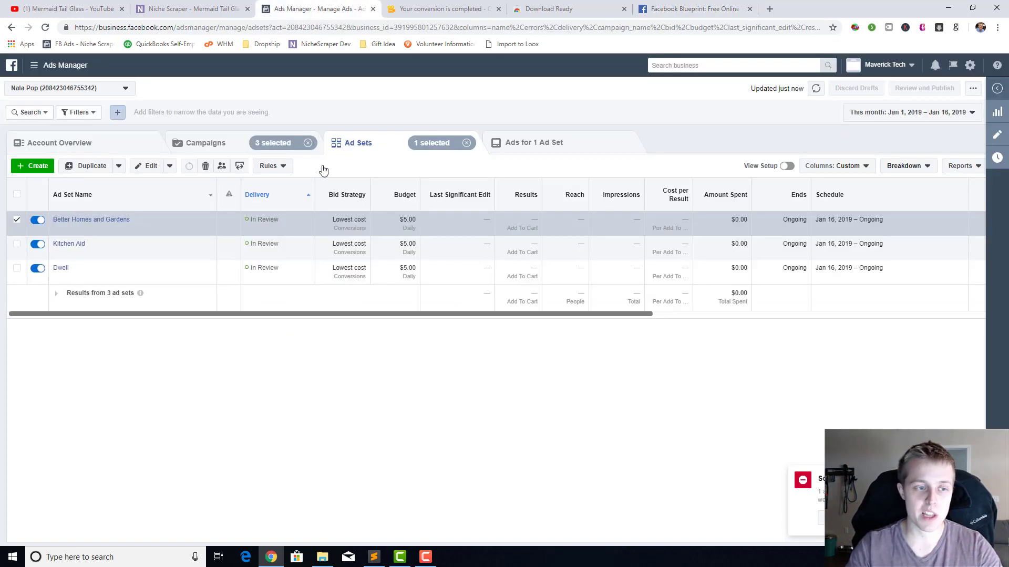